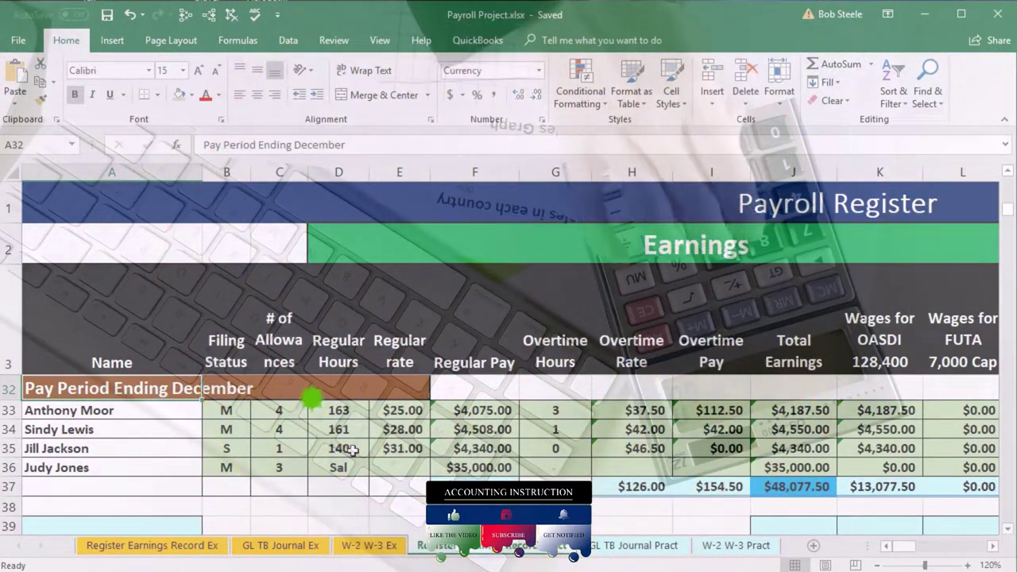
Examine the payroll register's pay periods from August through December, including the freeze panes options and the December filing status.
scroll(168, 472, "up", 4)
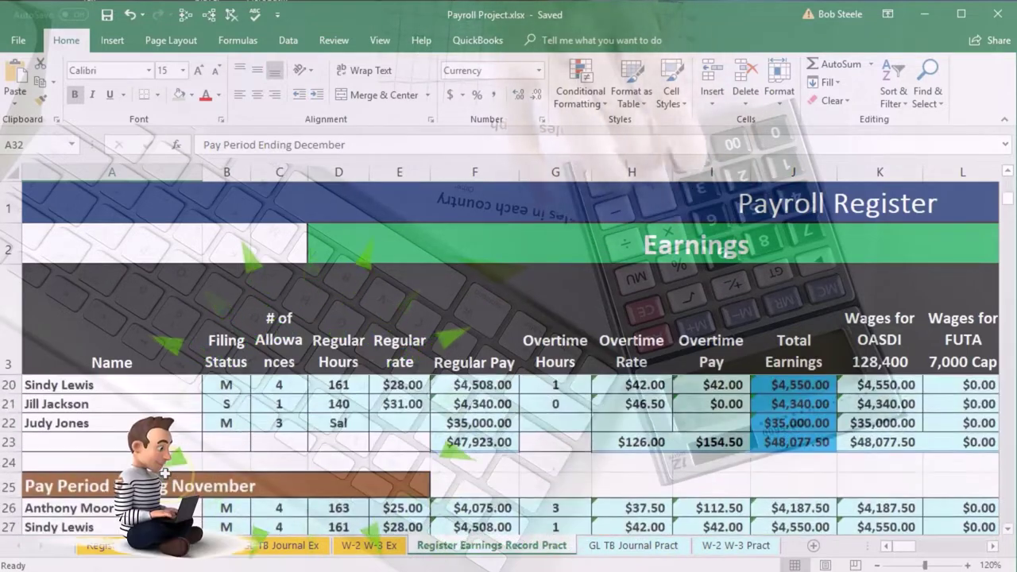
scroll(164, 474, "up", 3)
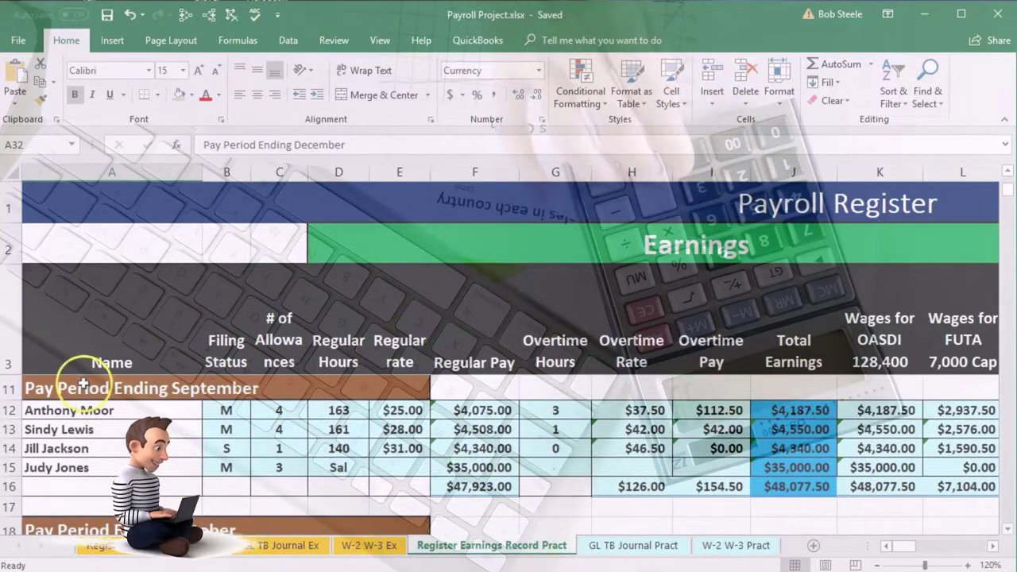
scroll(82, 384, "up", 2)
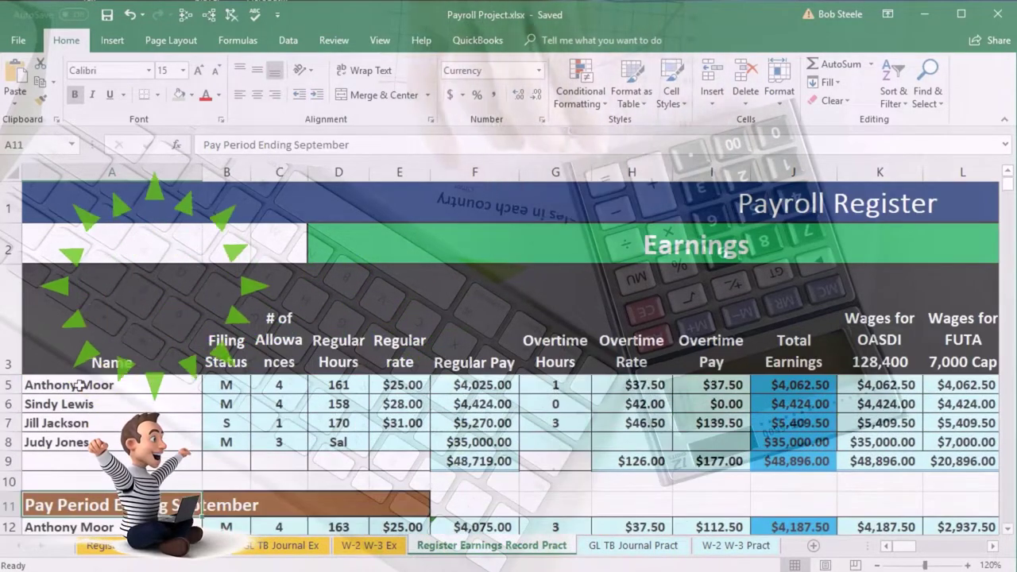
left_click(84, 387)
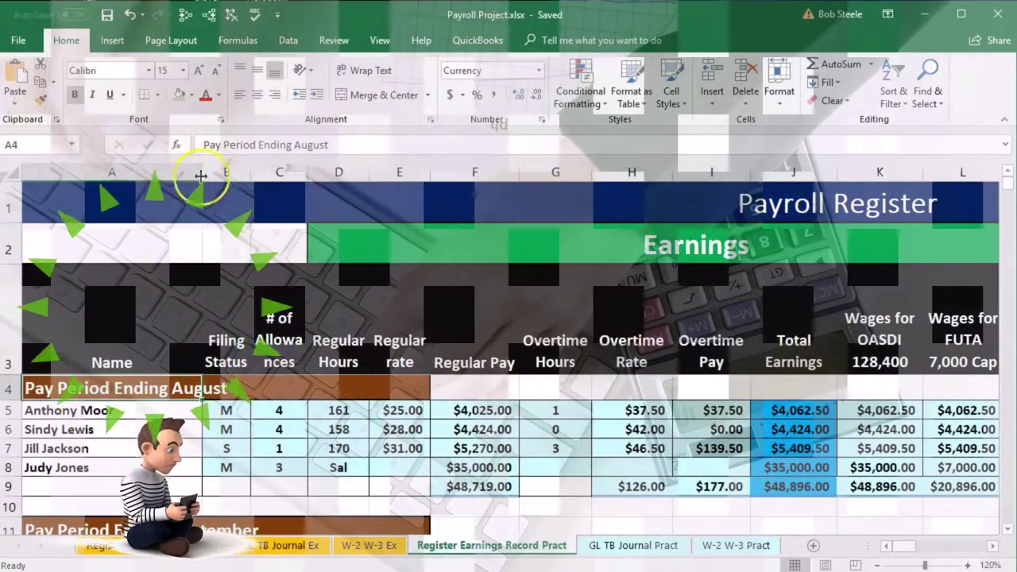
left_click(384, 40)
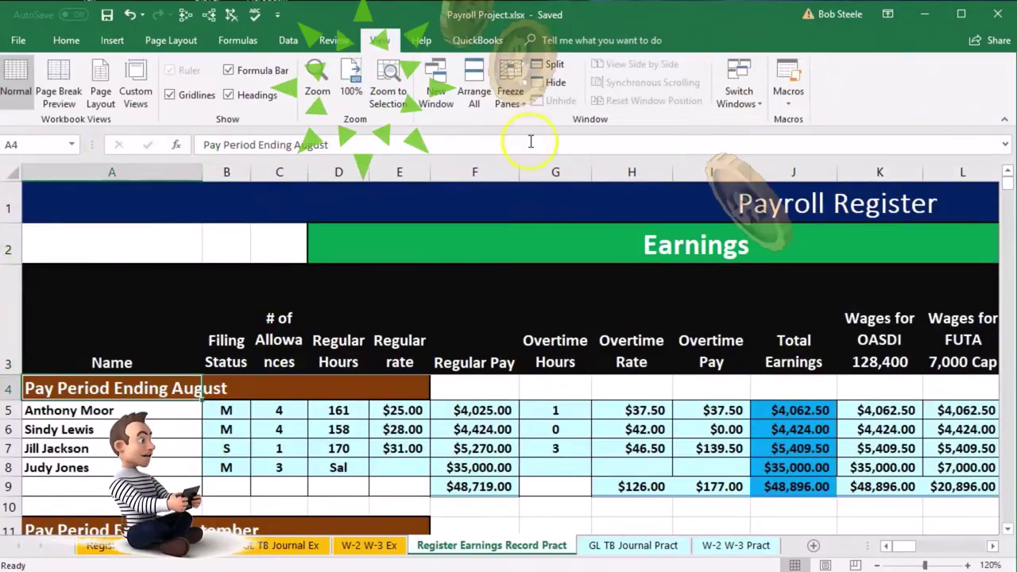
left_click(511, 97)
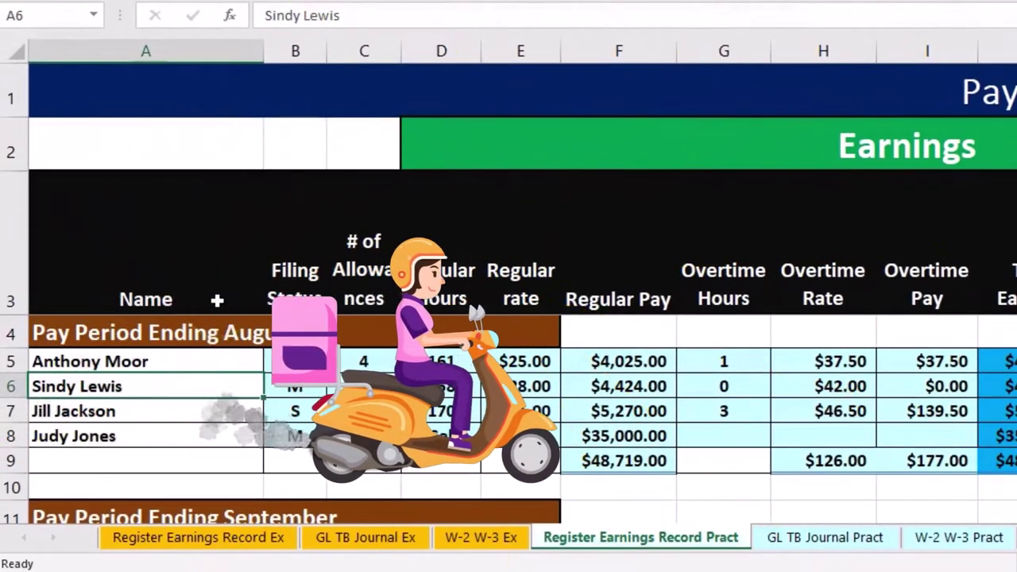
scroll(216, 299, "down", 5)
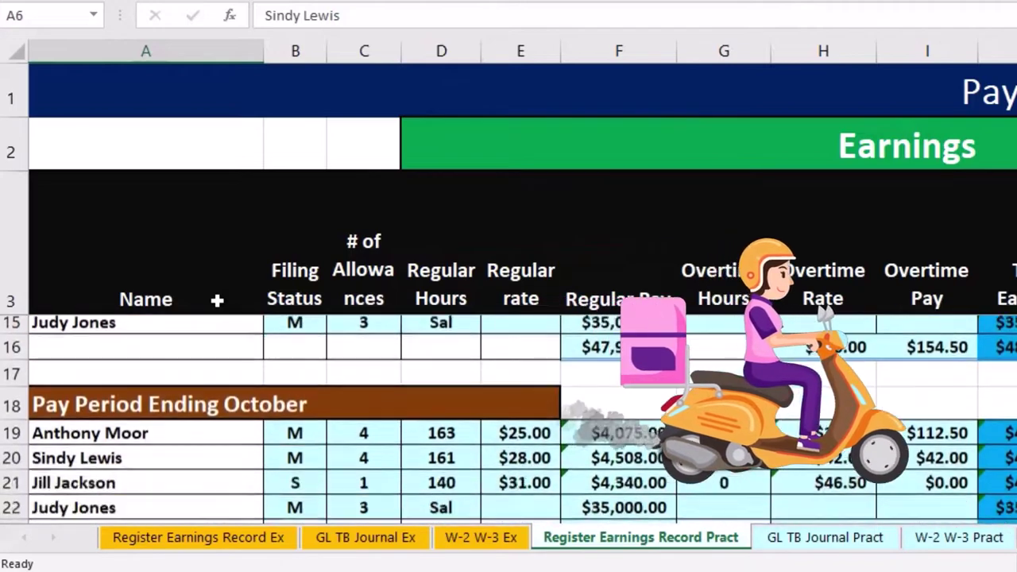
scroll(217, 299, "down", 4)
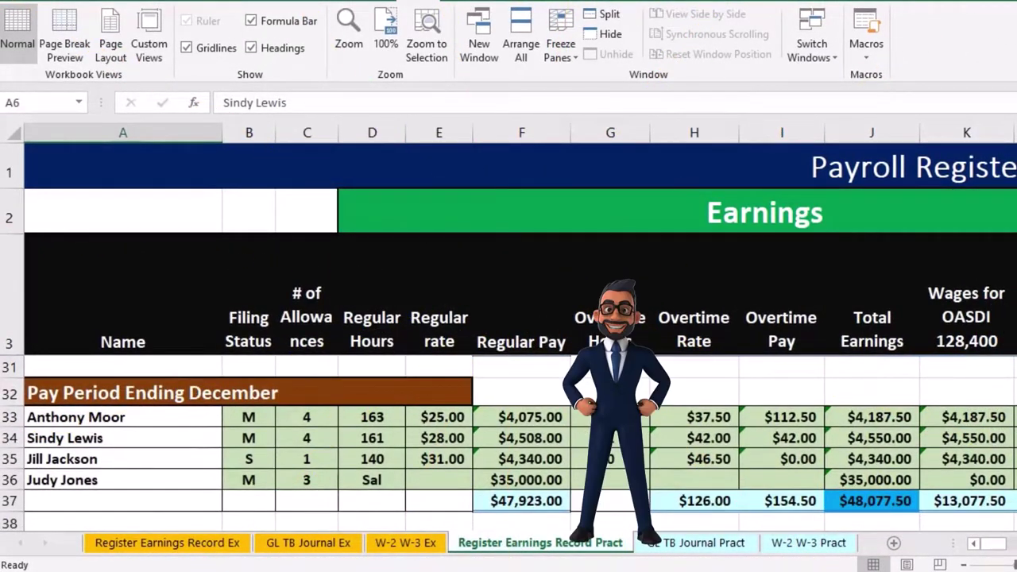
scroll(508, 443, "down", 1)
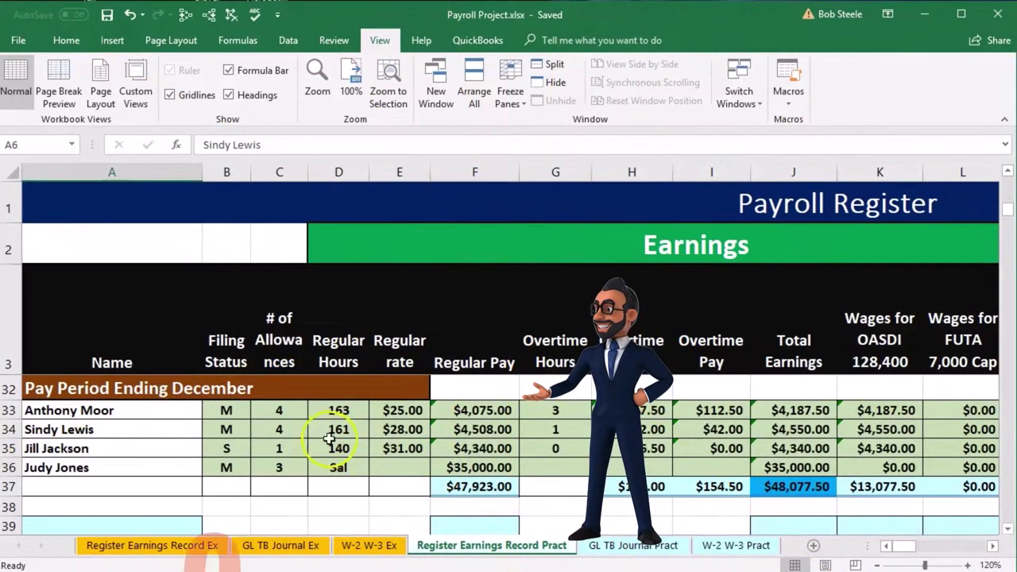
left_click(231, 410)
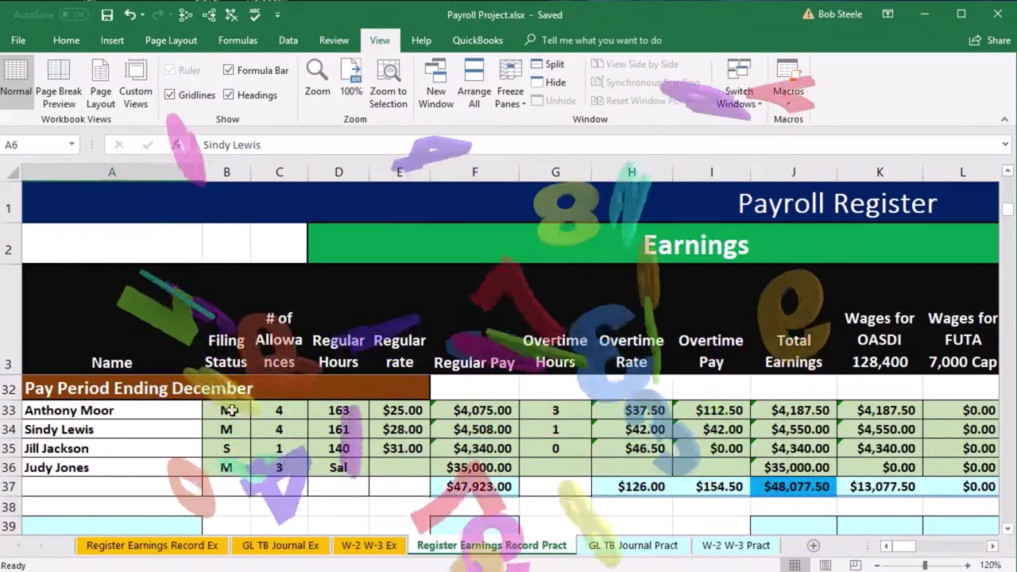
right_click(233, 414)
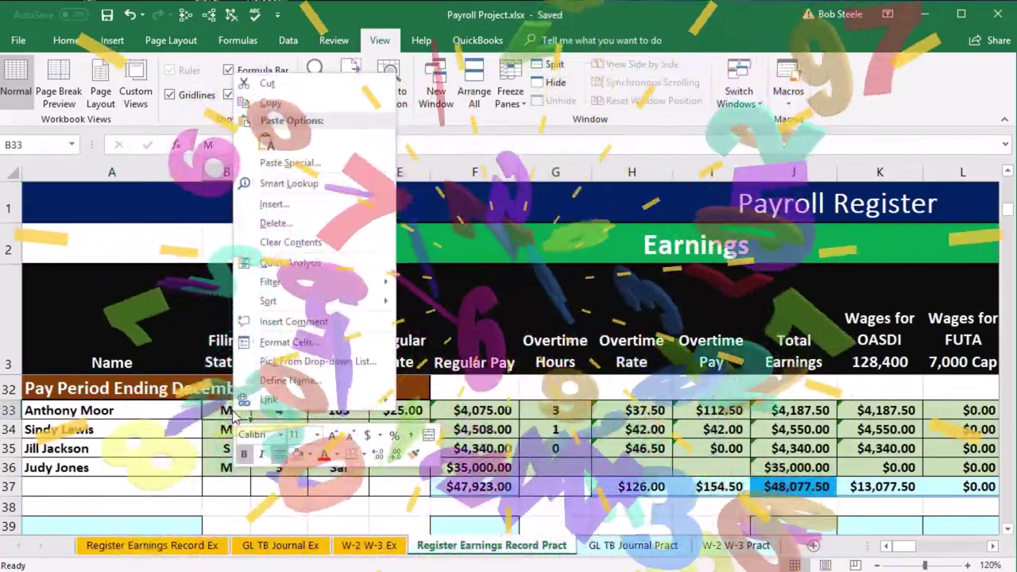
key("Escape")
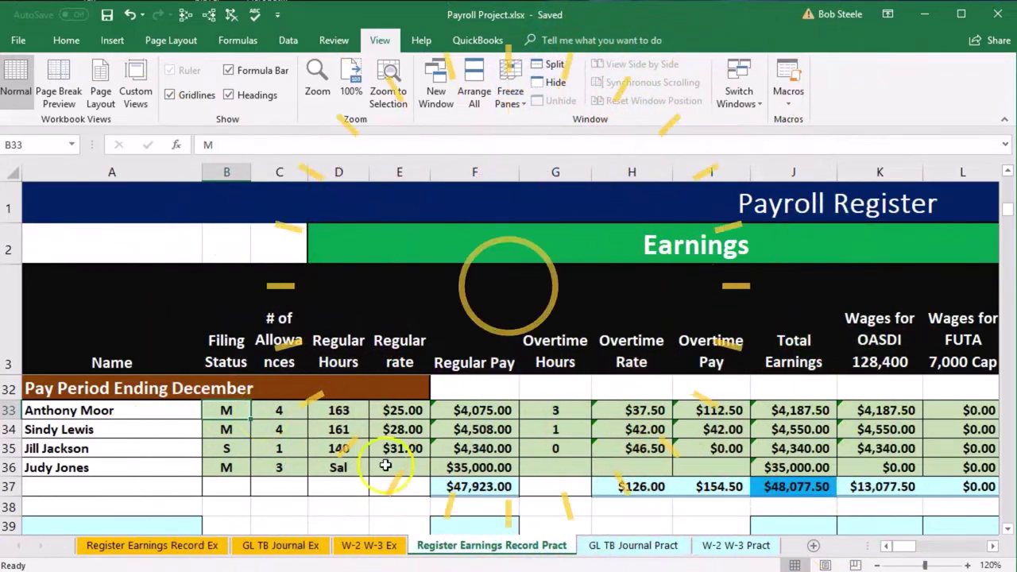
On the GL TB Journal Pract sheet, unhide all hidden journal columns before the trial balance.
left_click(608, 547)
scroll(483, 440, "up", 5)
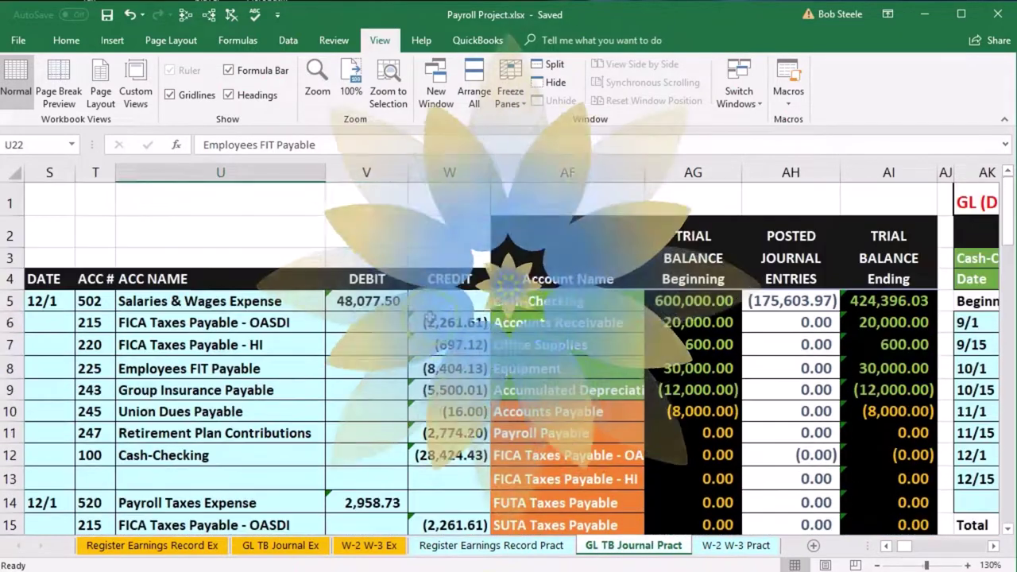
left_click(433, 332)
key("Right")
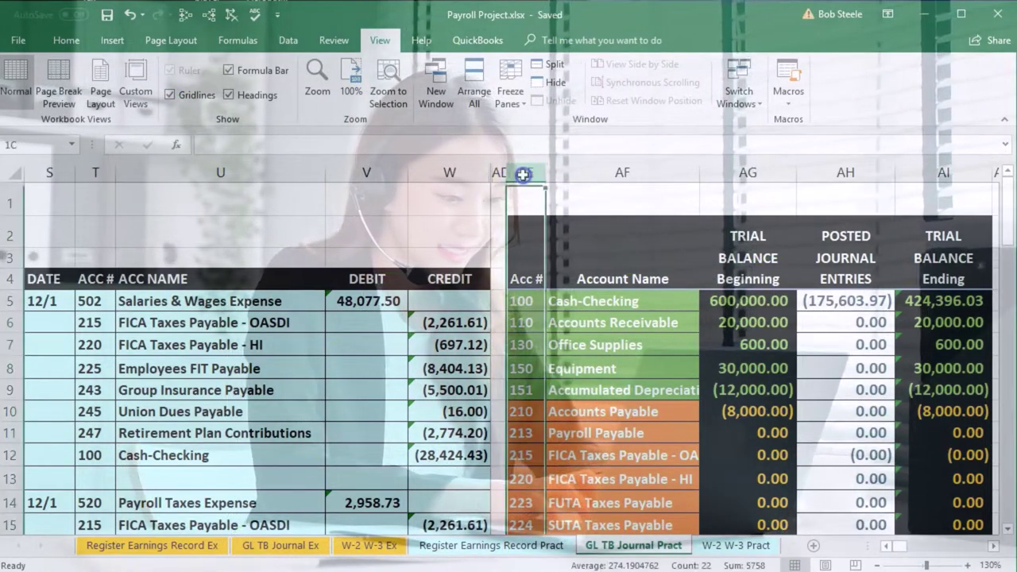
left_click_drag(524, 172, 11, 194)
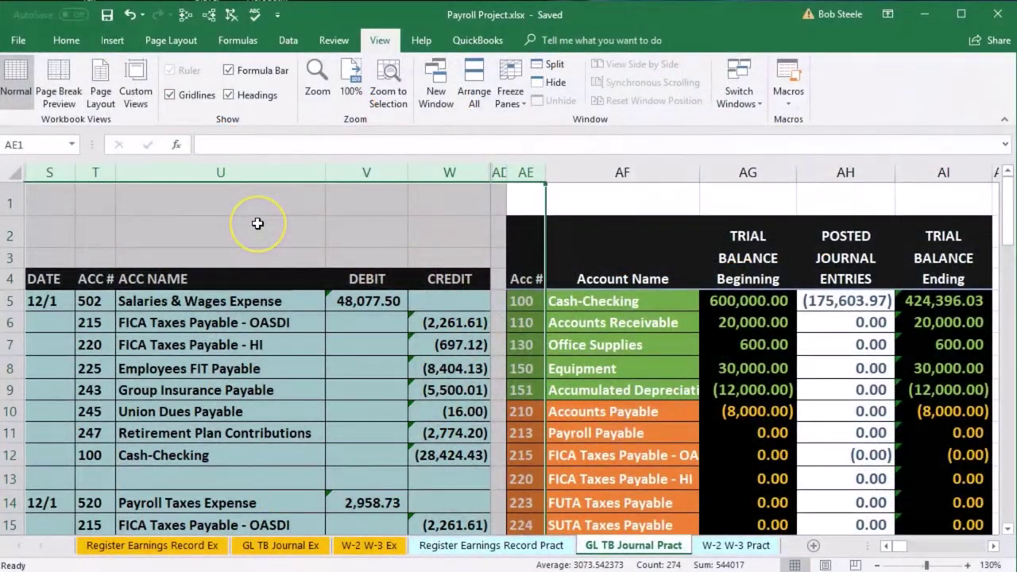
right_click(257, 224)
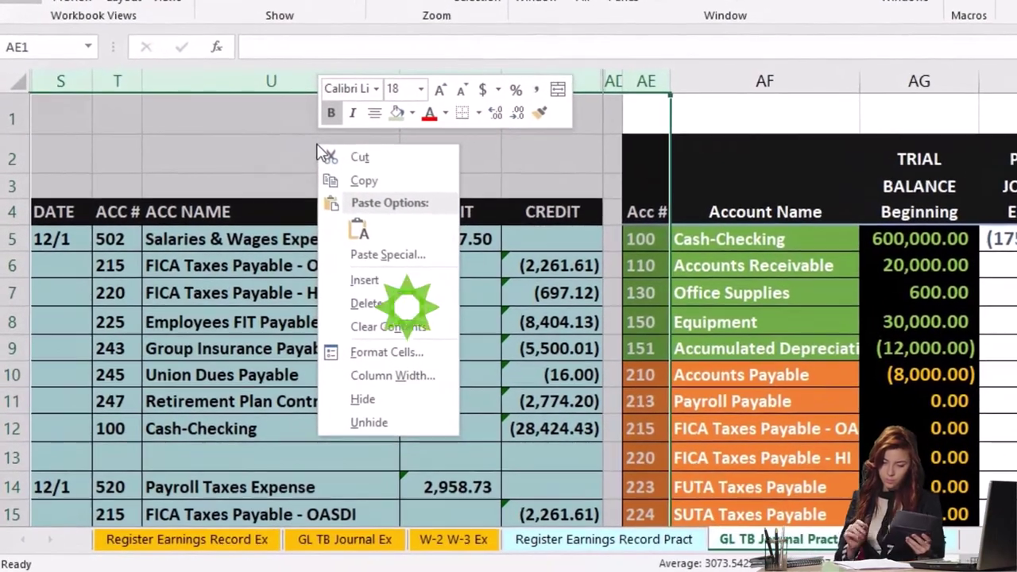
left_click(358, 424)
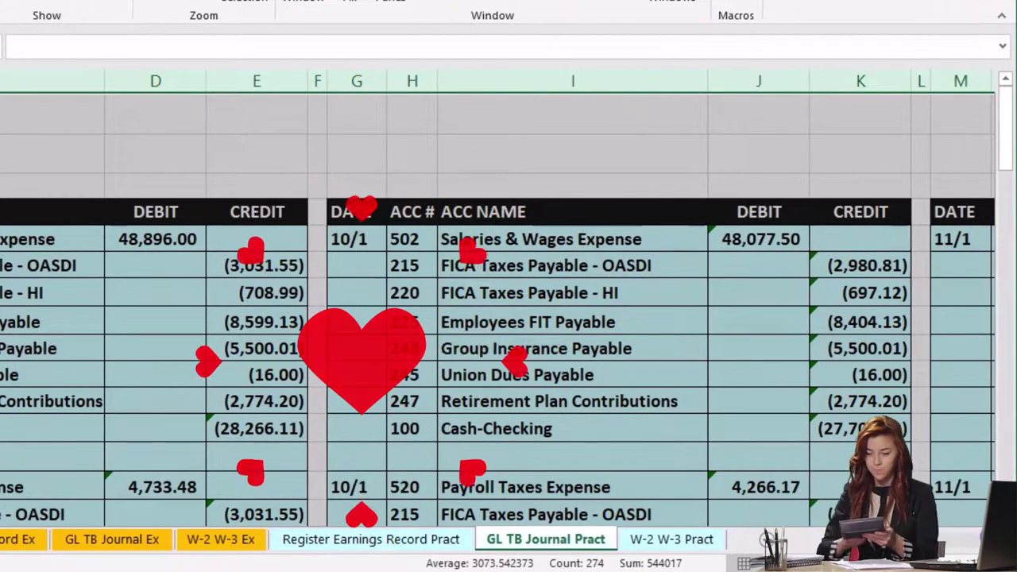
Unfreeze the panes on the GL TB Journal Pract sheet.
left_click(765, 400)
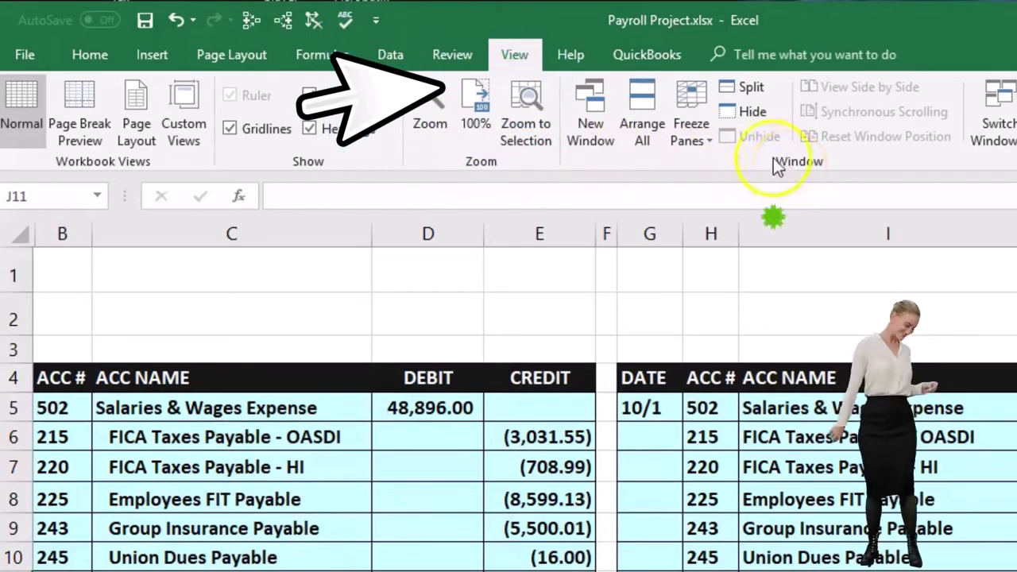
left_click(691, 131)
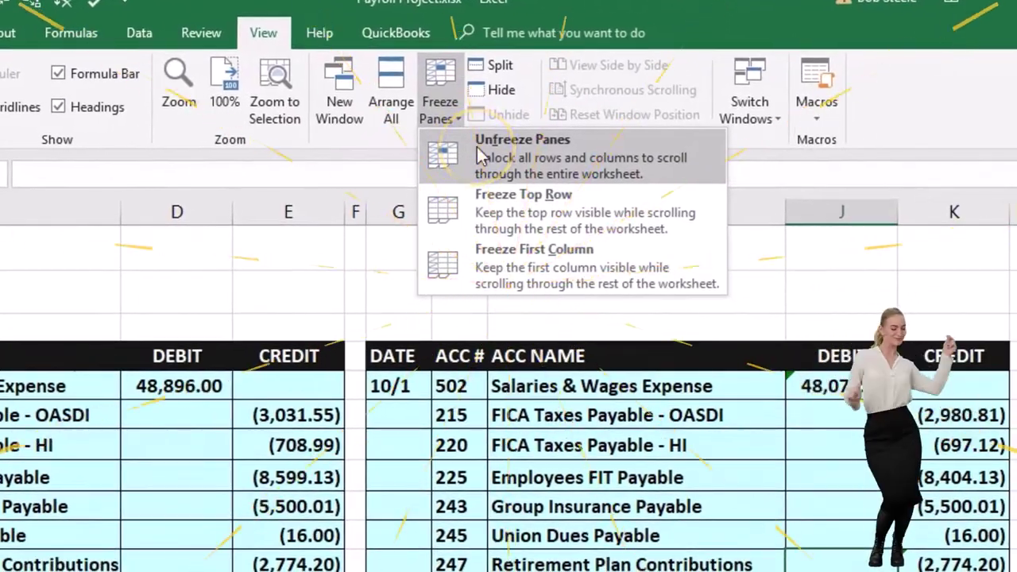
left_click(480, 153)
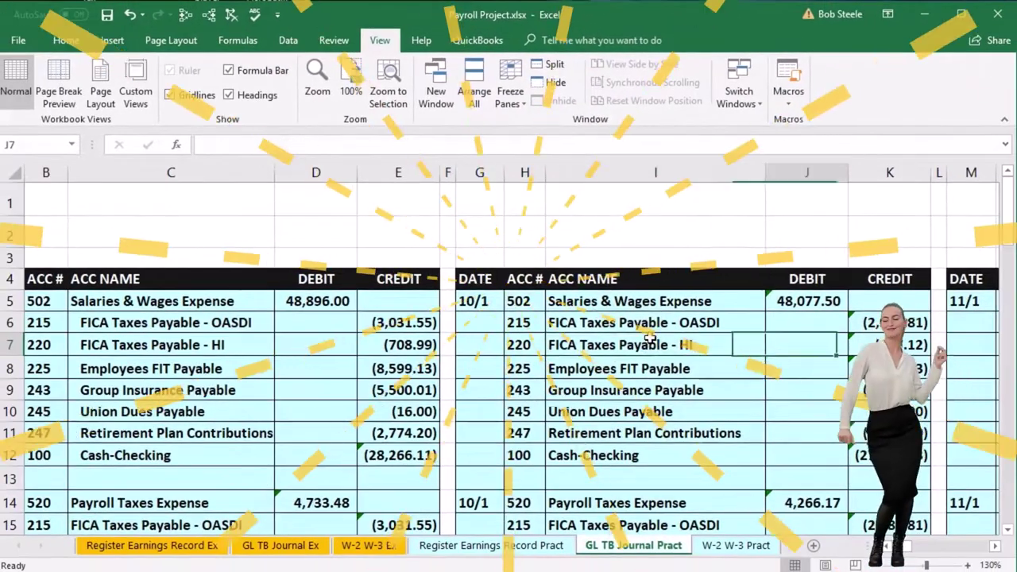
Look across the journal entry blocks from 10/1 to the trial balance and back to the 12/1 entries.
key("Right")
key("Right")
key("Right")
key("Right")
key("Right")
key("Right")
key("Right")
key("Right")
key("Right")
key("Right")
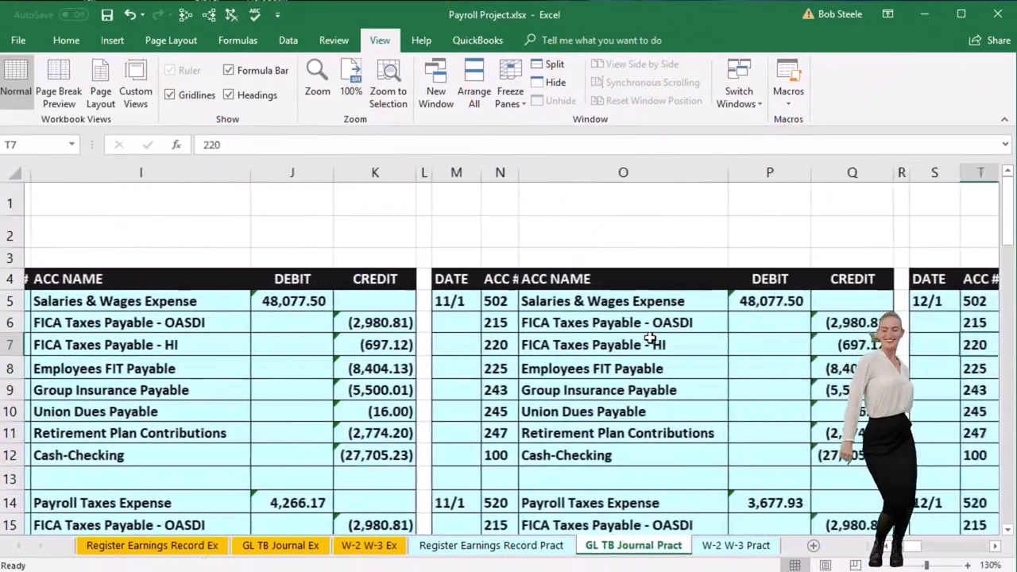
key("Right")
key("Right")
key("Right")
key("Right")
key("Right")
key("Right")
key("Right")
key("Right")
key("Right")
key("Right")
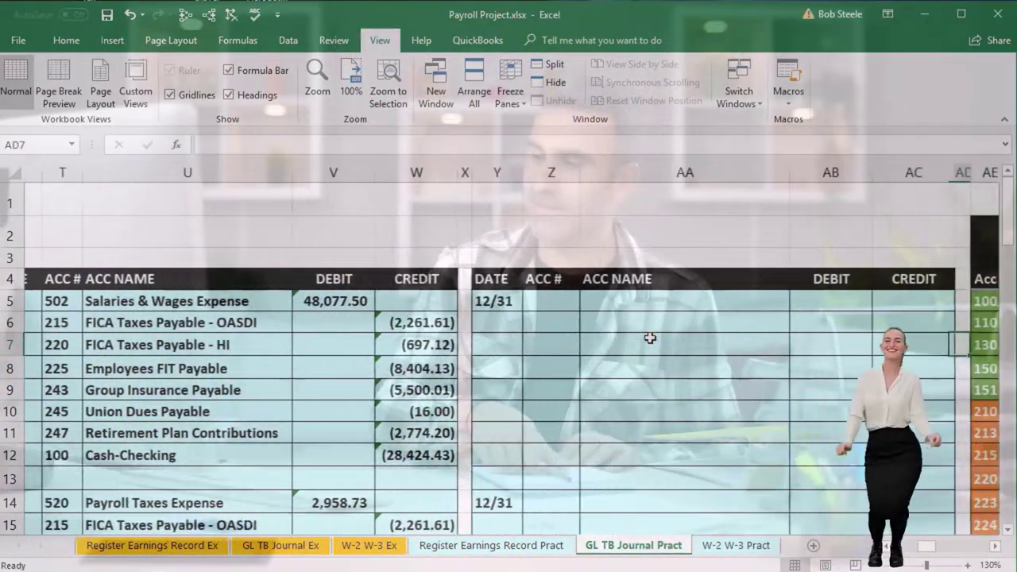
key("Right")
key("Right")
key("Right")
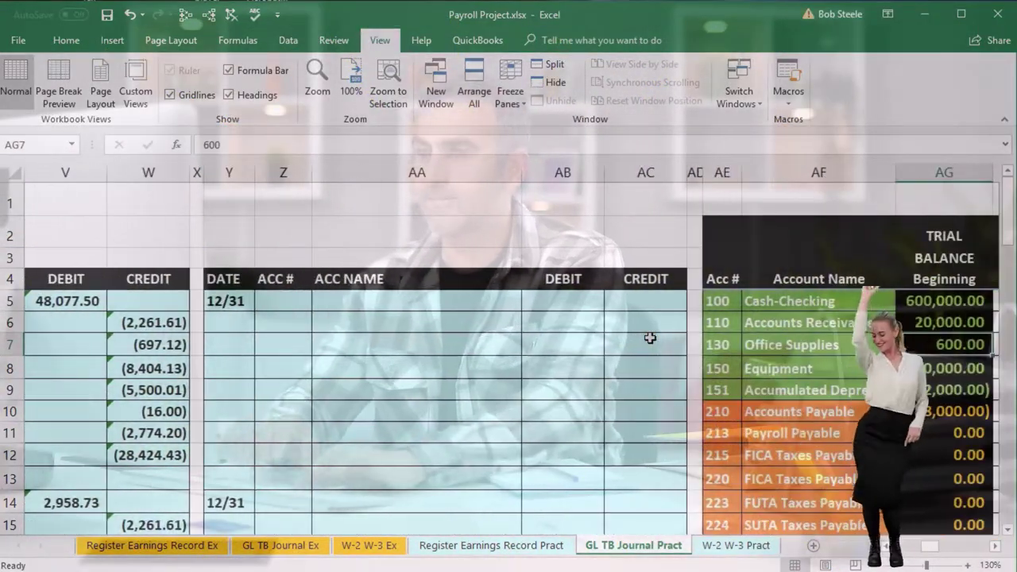
key("Left")
key("Left")
key("Left")
key("Left")
key("Left")
key("Left")
key("Left")
key("Left")
key("Left")
key("Left")
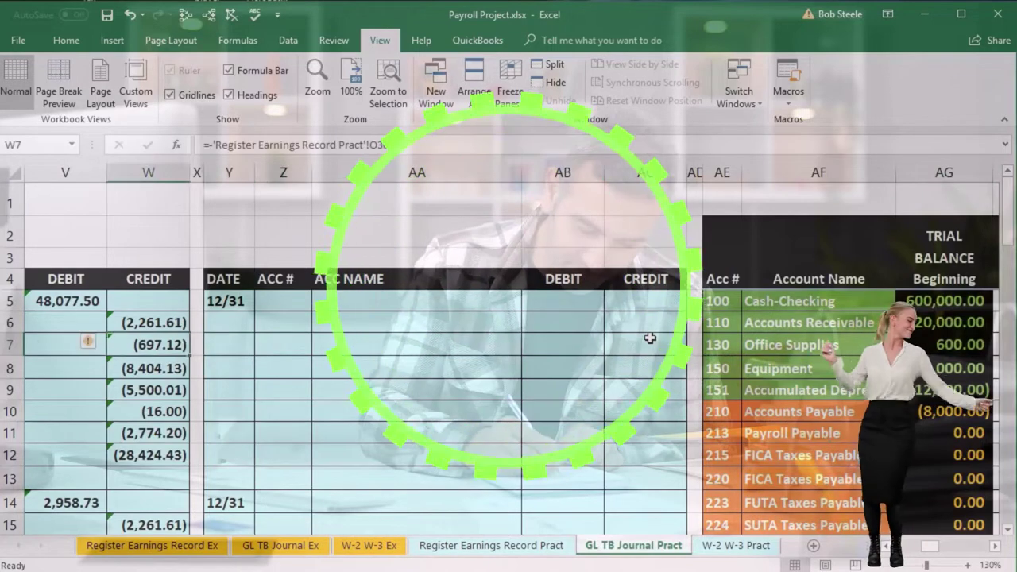
key("Left")
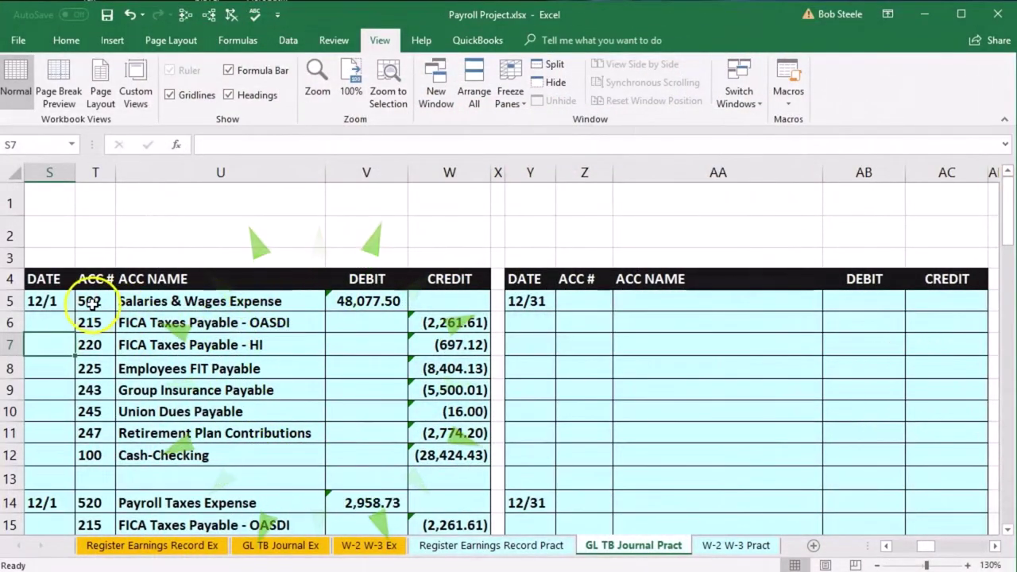
Copy the account numbers and names of the 12/1 and 12/15 journal entries in T5:U23.
left_click_drag(93, 303, 214, 314)
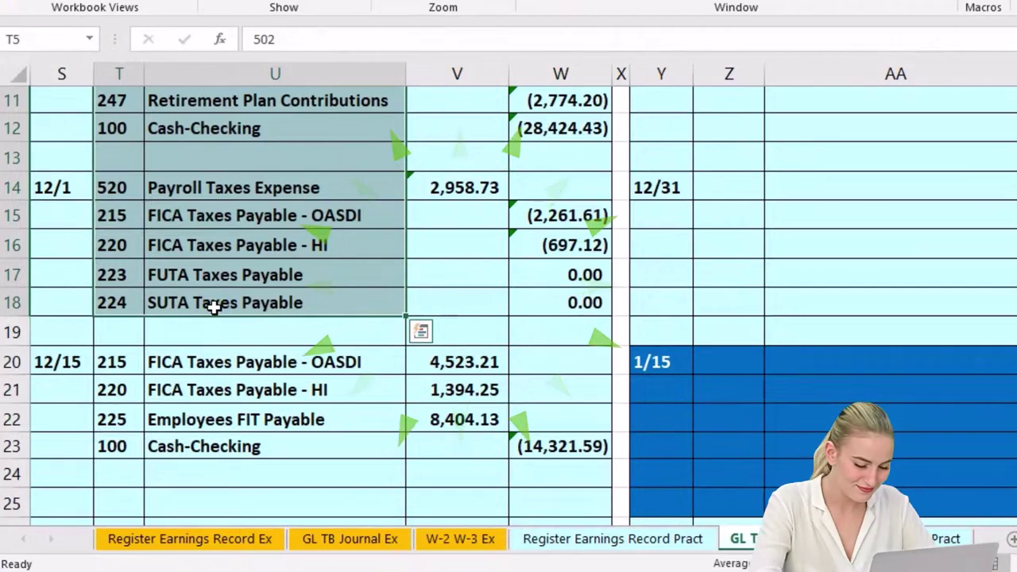
scroll(183, 278, "up", 3)
left_click_drag(119, 194, 234, 353)
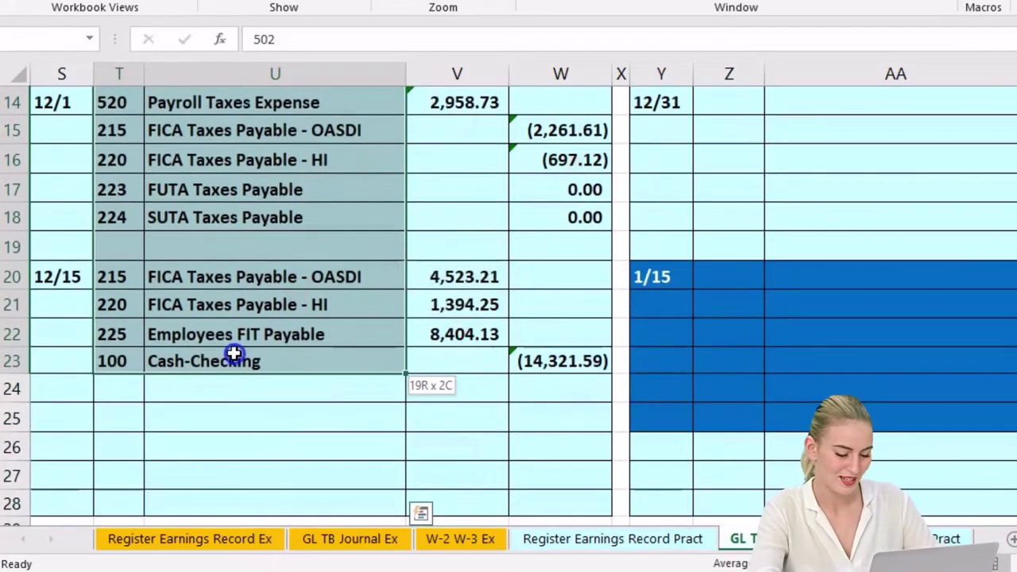
scroll(253, 423, "up", 4)
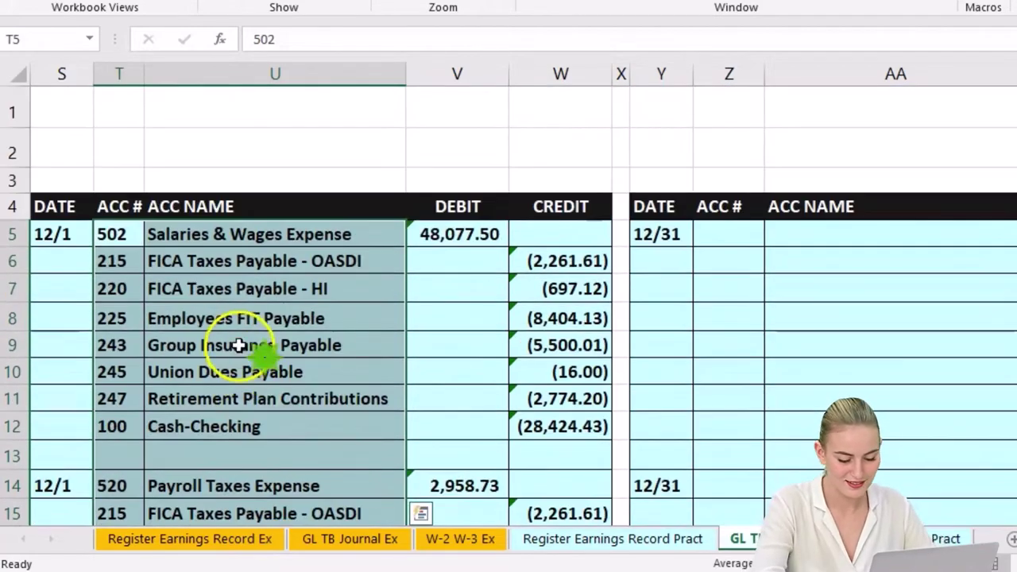
right_click(242, 348)
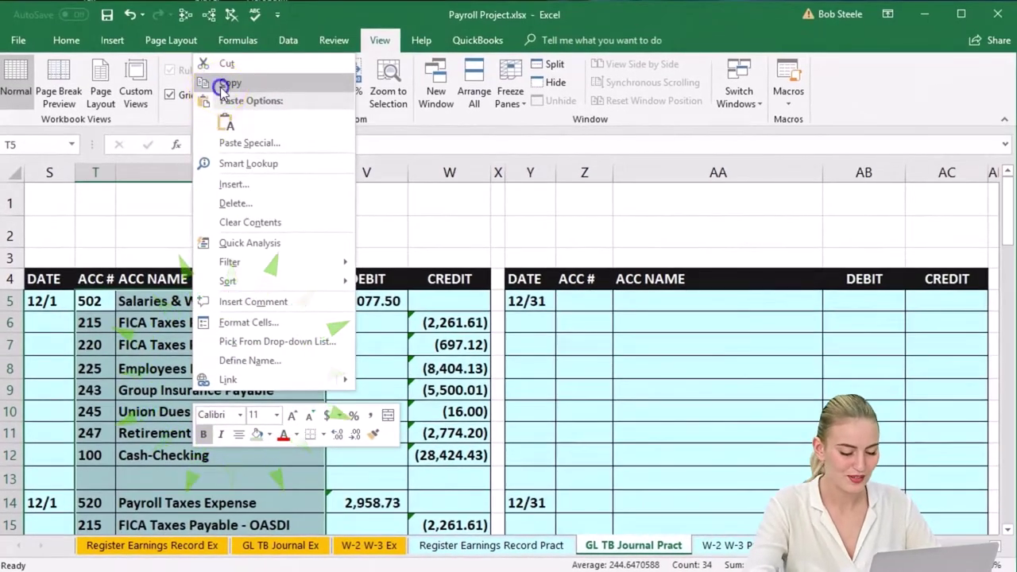
left_click(226, 82)
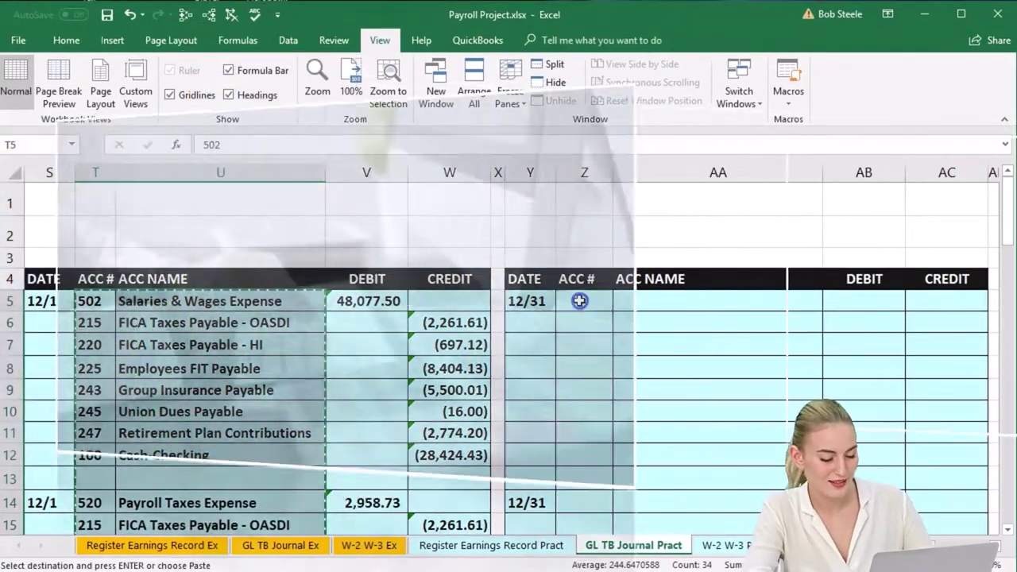
Paste the copied accounts as values into the 12/31 and 1/15 journal entry block, starting at Z5.
left_click(579, 300)
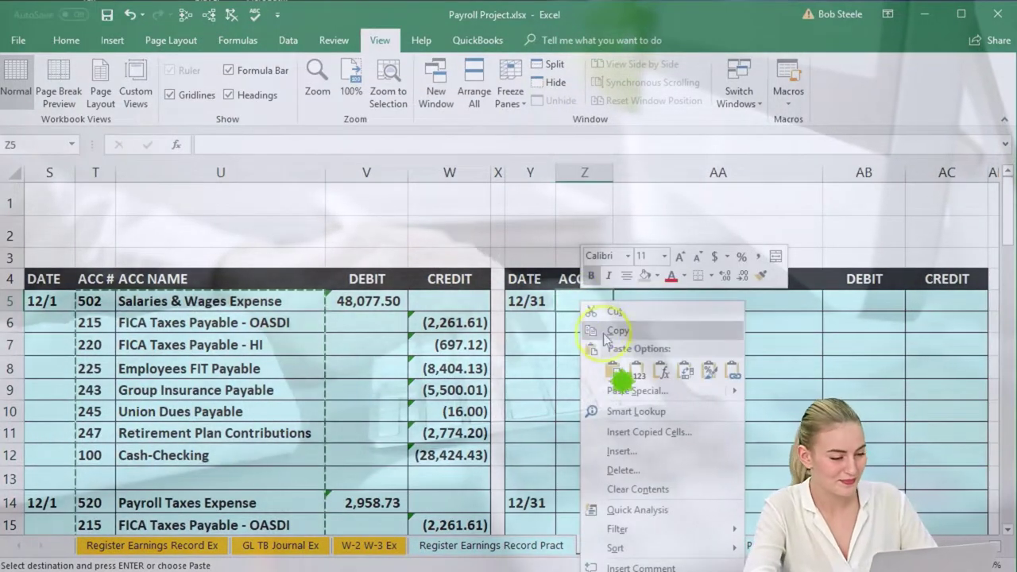
left_click(634, 372)
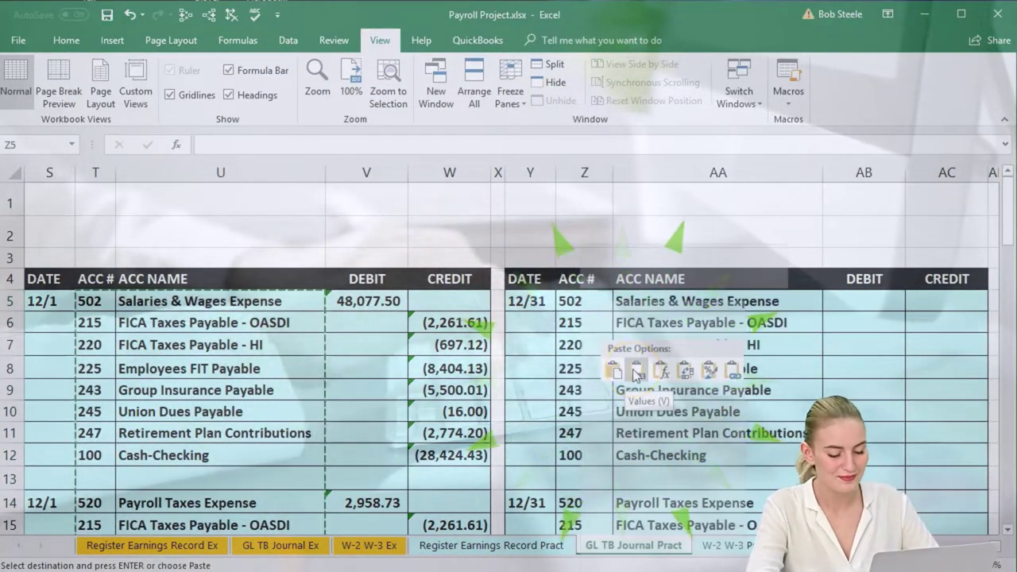
scroll(771, 388, "down", 2)
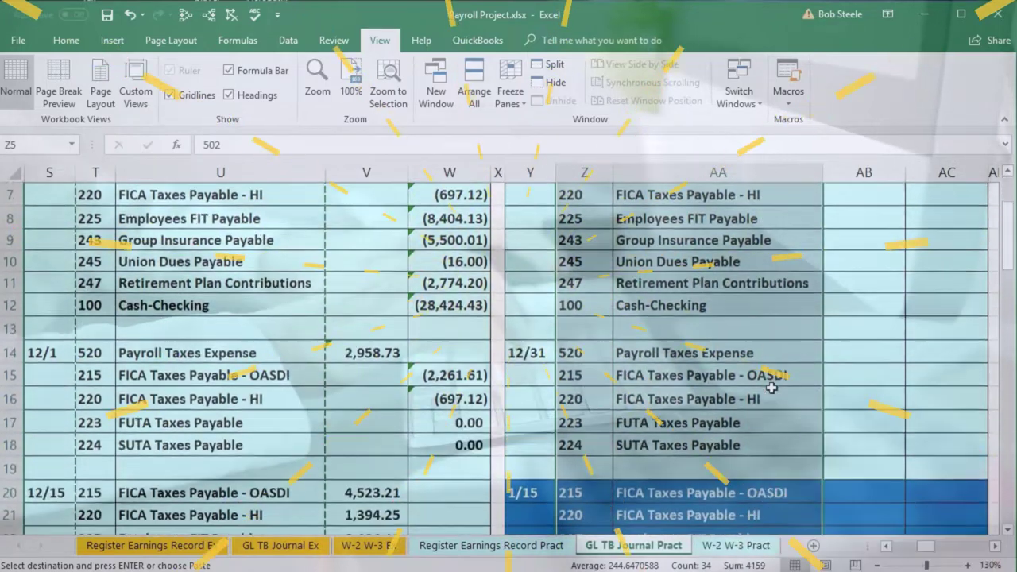
scroll(772, 388, "down", 2)
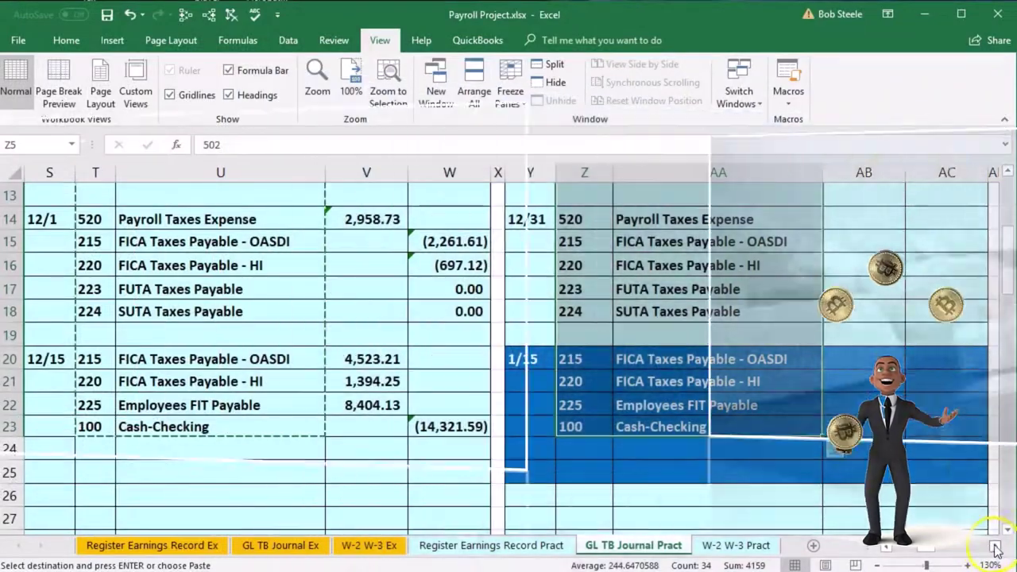
left_click(995, 545)
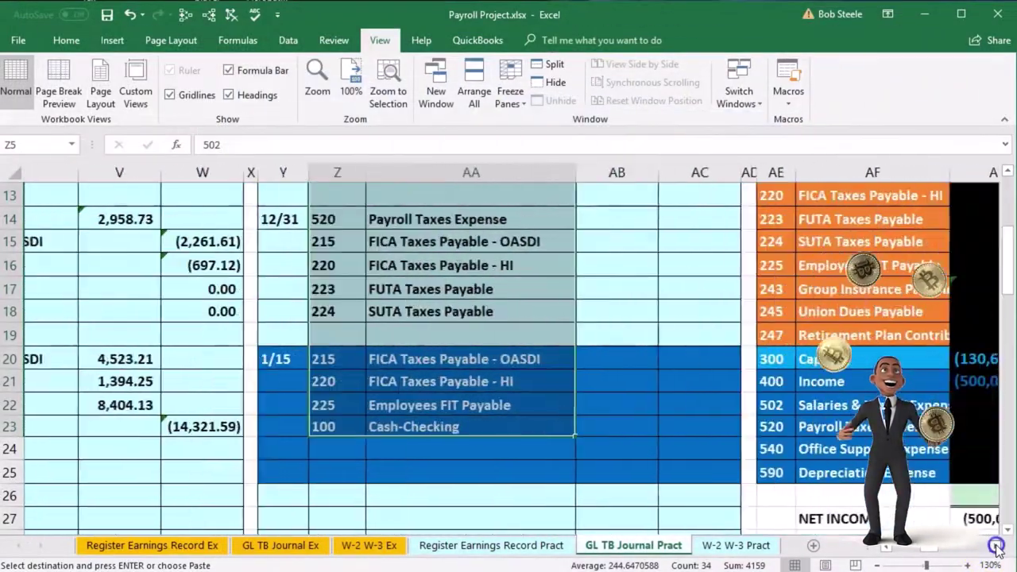
Clear the Cash-Checking account number and name from Z12:AA12 in the first 12/31 journal entry.
left_click(995, 545)
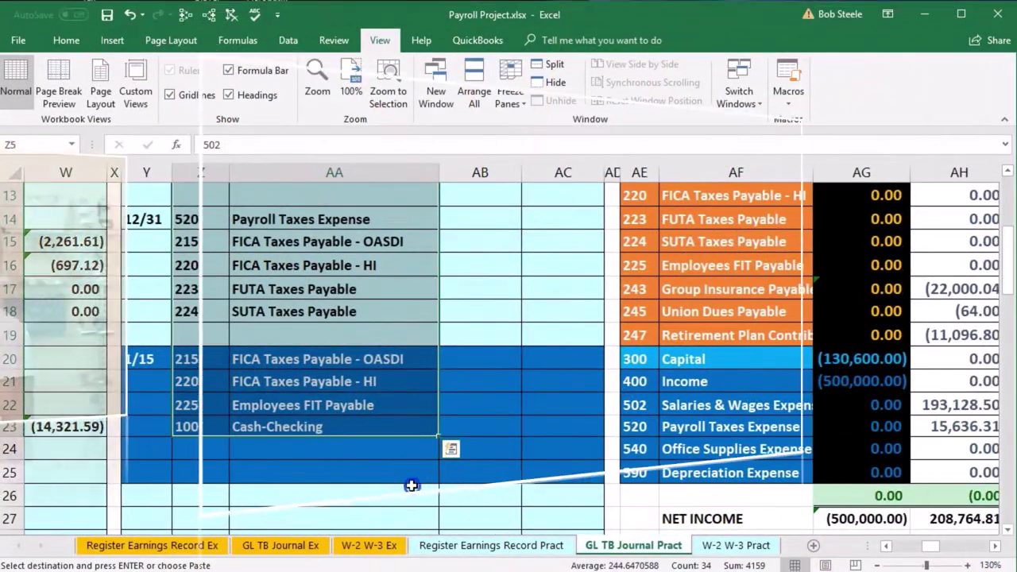
left_click(411, 483)
scroll(411, 485, "up", 3)
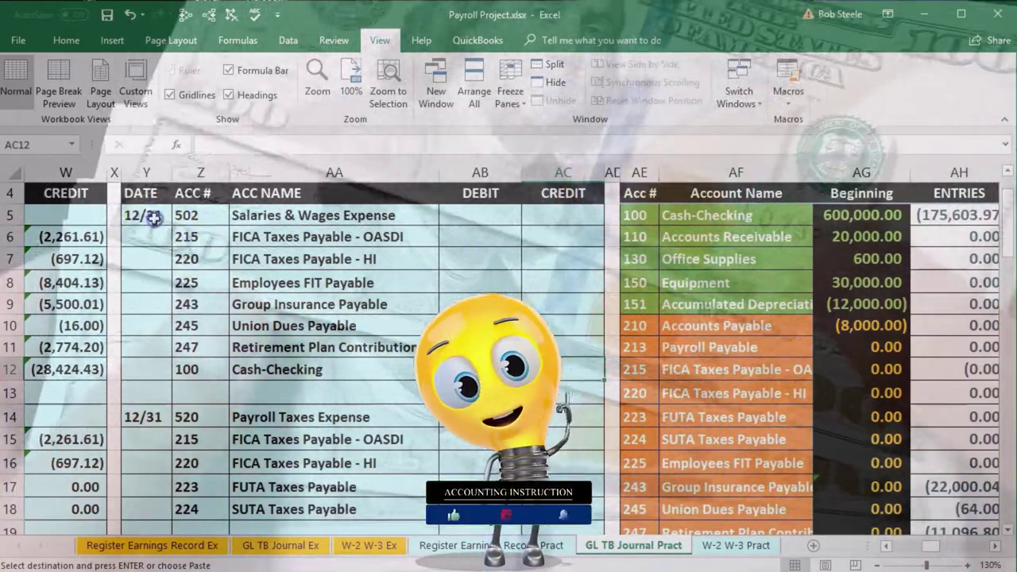
left_click(143, 215)
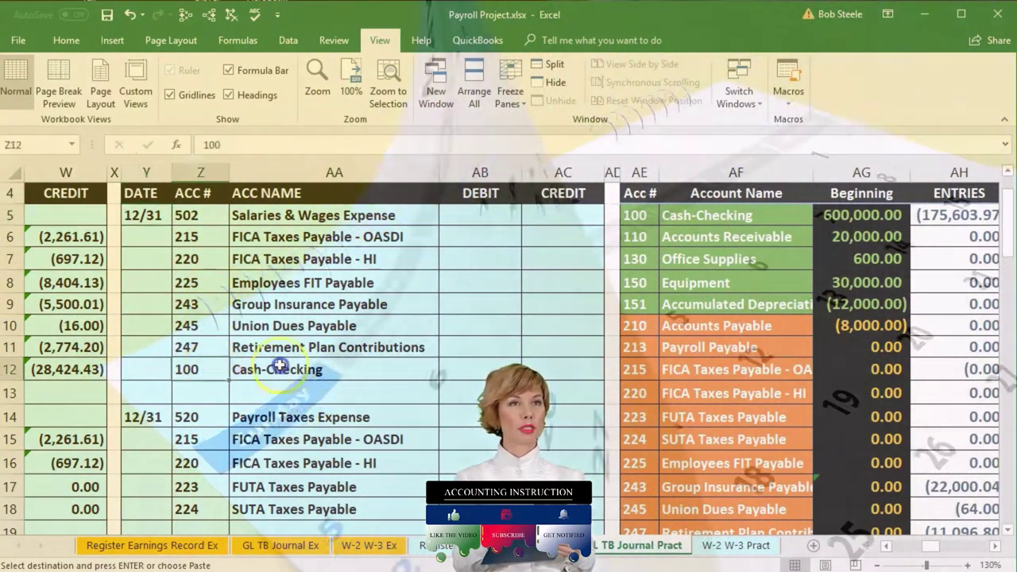
key("Delete")
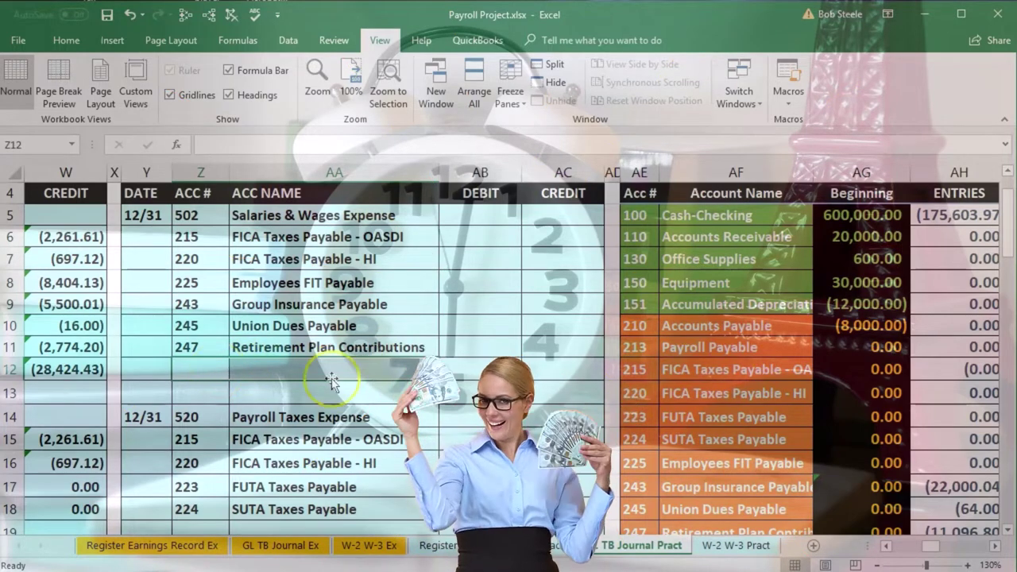
Copy account 213 Payroll Payable from the trial balance into Z12:AA12 as the last line of the first 12/31 entry.
left_click_drag(636, 346, 674, 346)
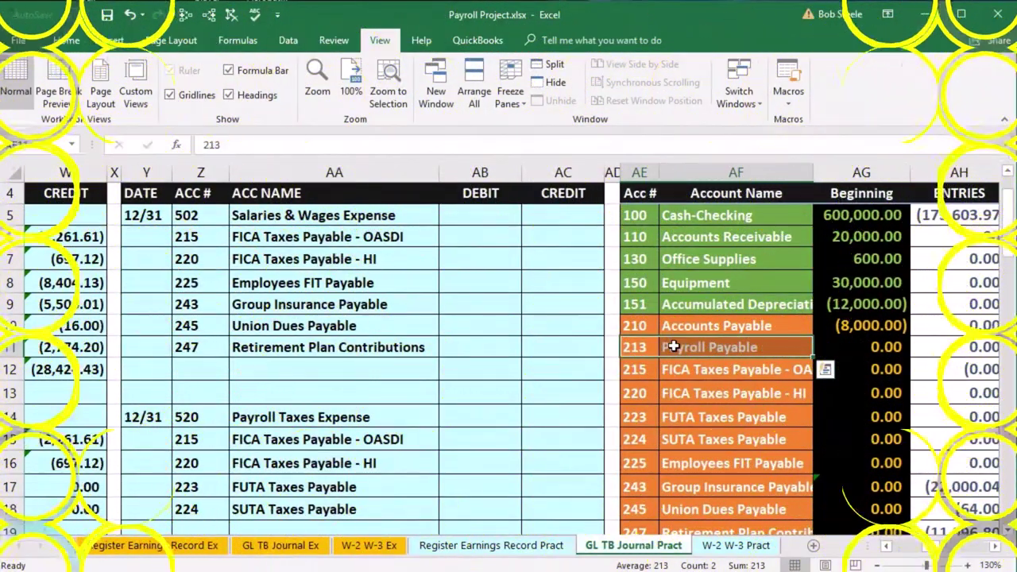
right_click(674, 348)
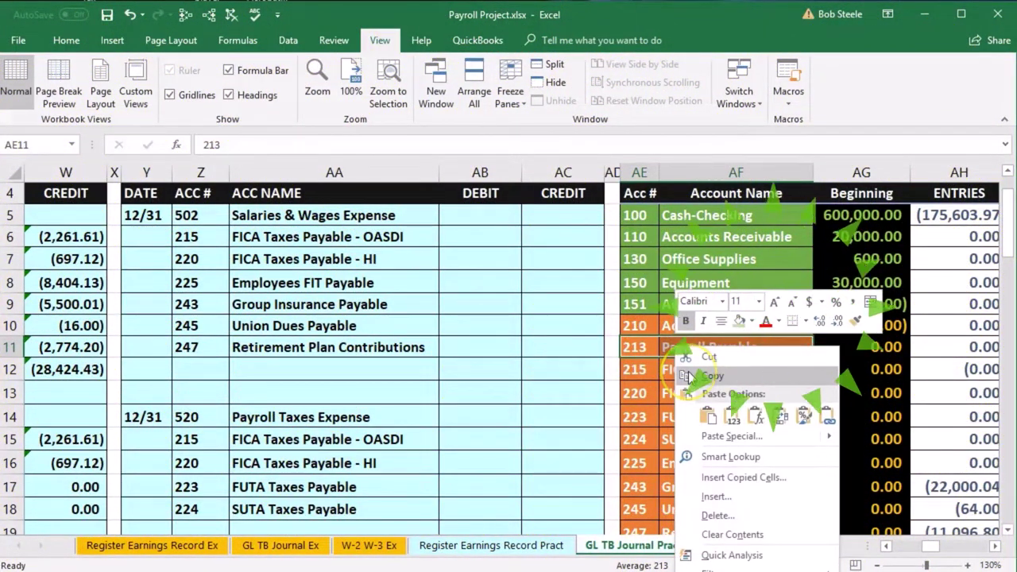
left_click(710, 376)
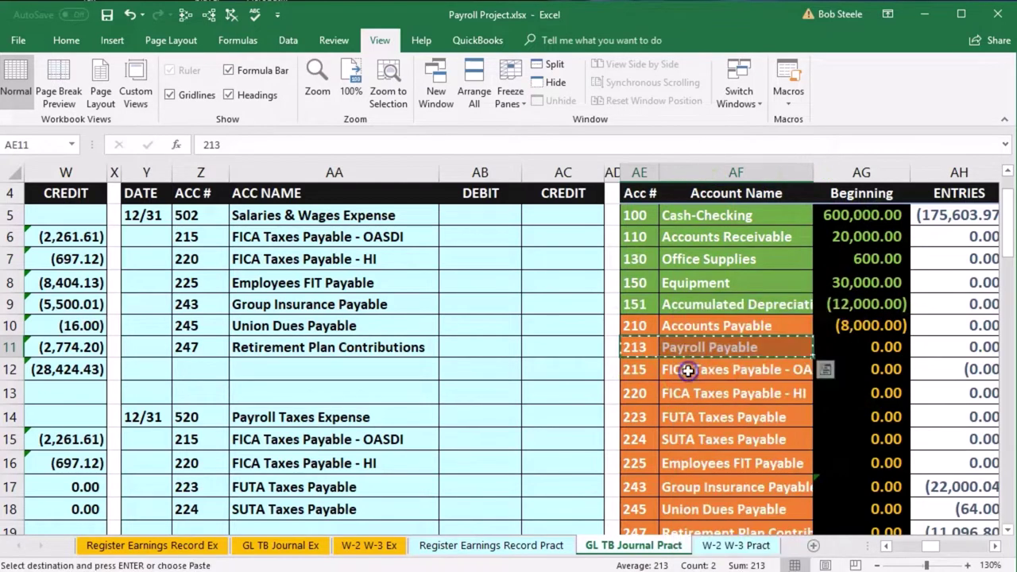
left_click(215, 367)
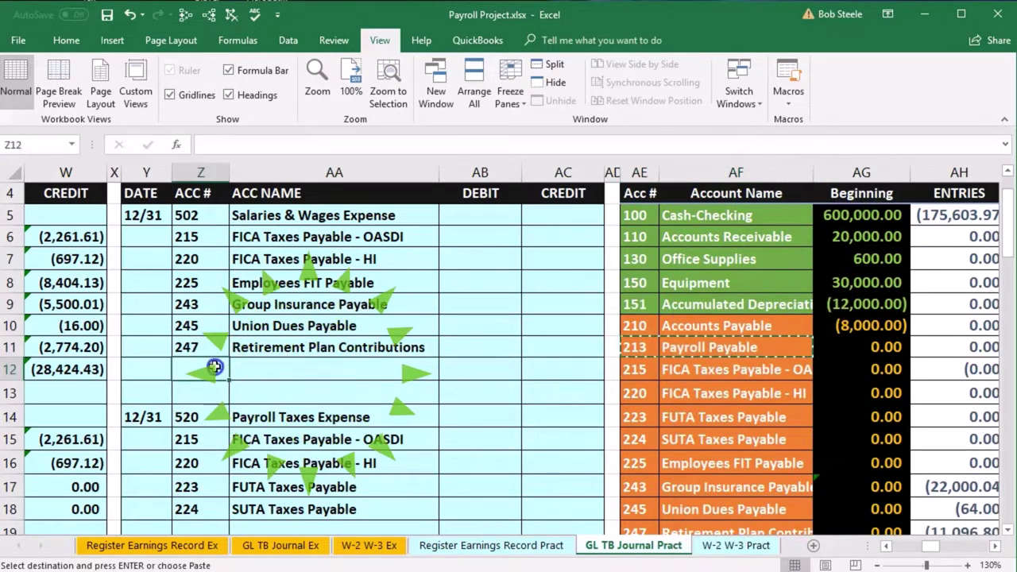
right_click(214, 367)
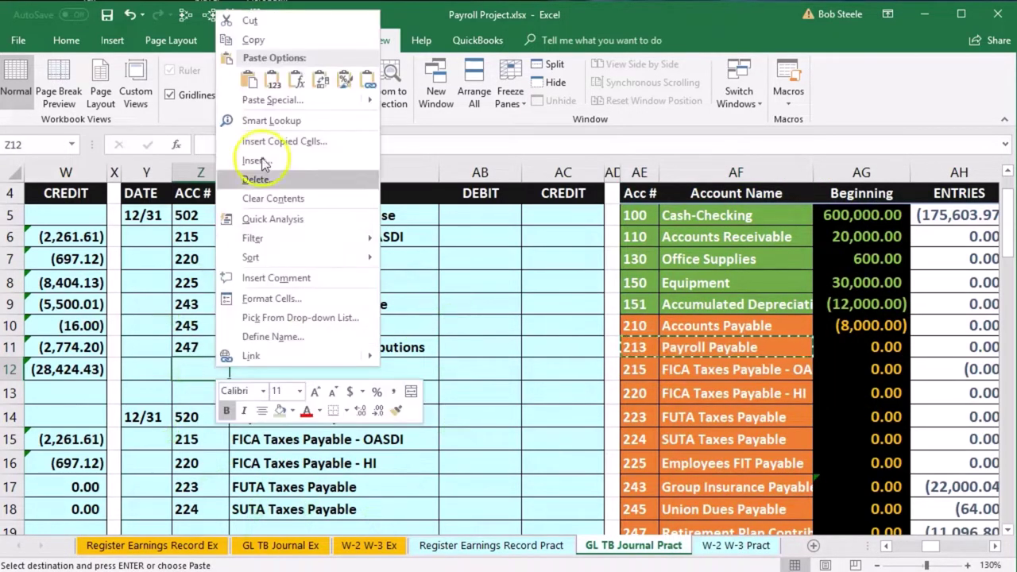
left_click(245, 76)
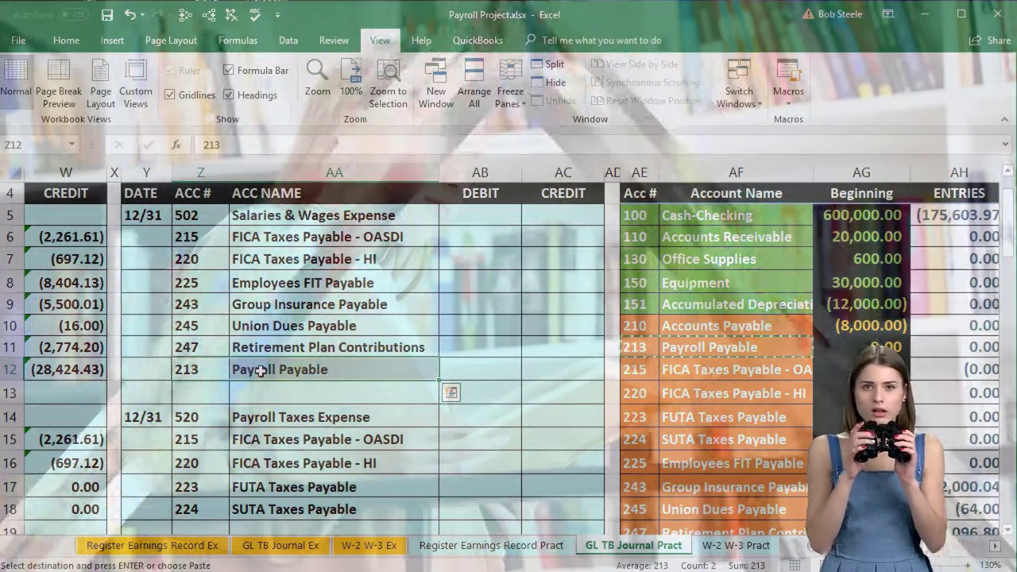
Review the accounts of the 12/31 payroll tax entry and the 1/15 payment entry below it.
left_click(261, 371)
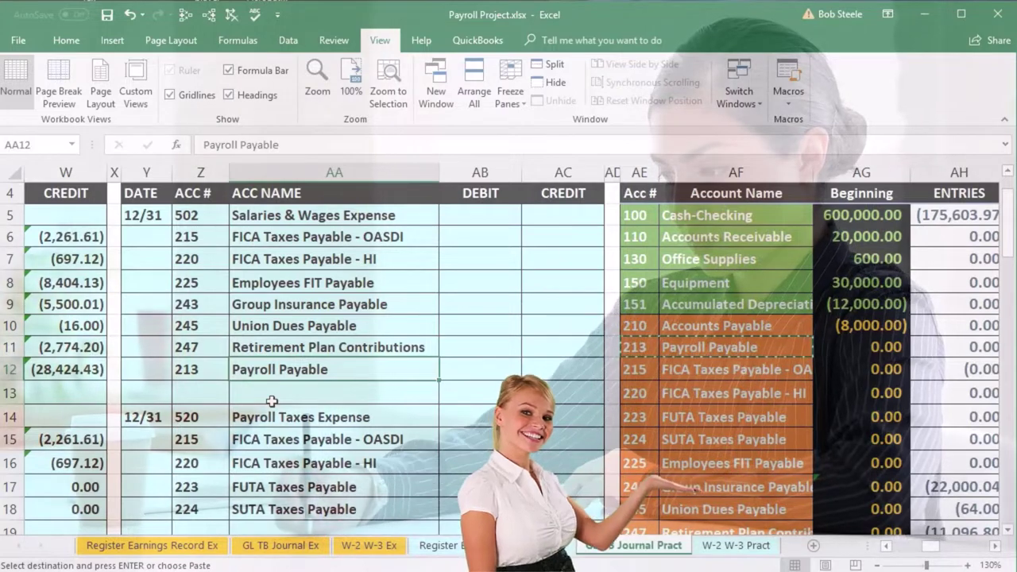
scroll(272, 401, "down", 1)
scroll(272, 401, "down", 1)
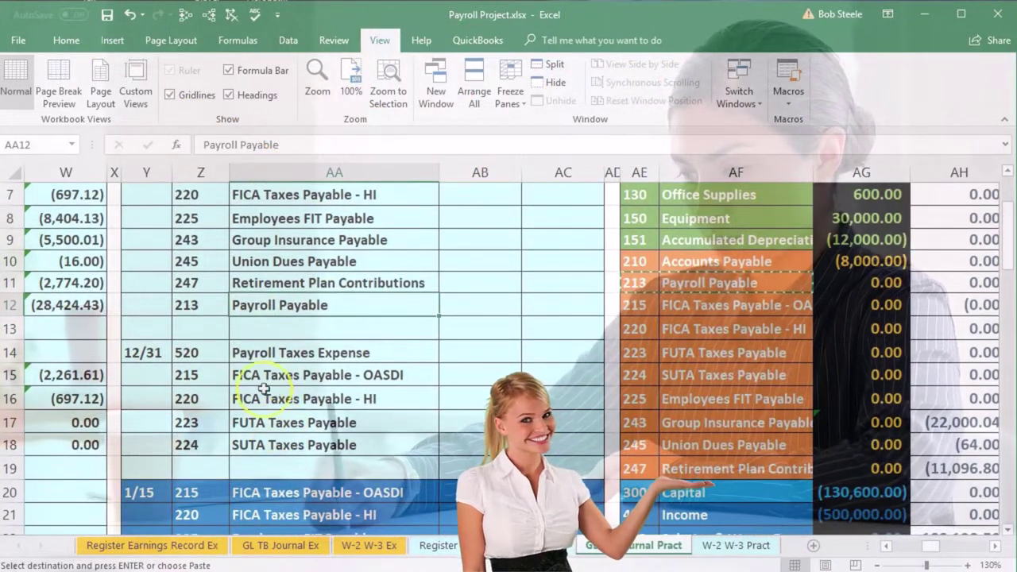
left_click_drag(195, 352, 284, 444)
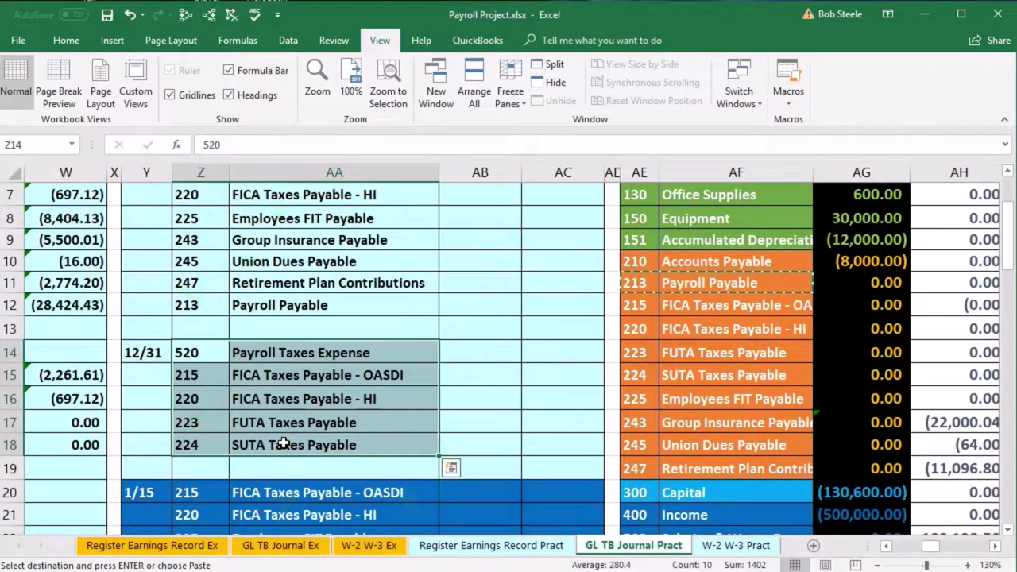
scroll(284, 444, "down", 1)
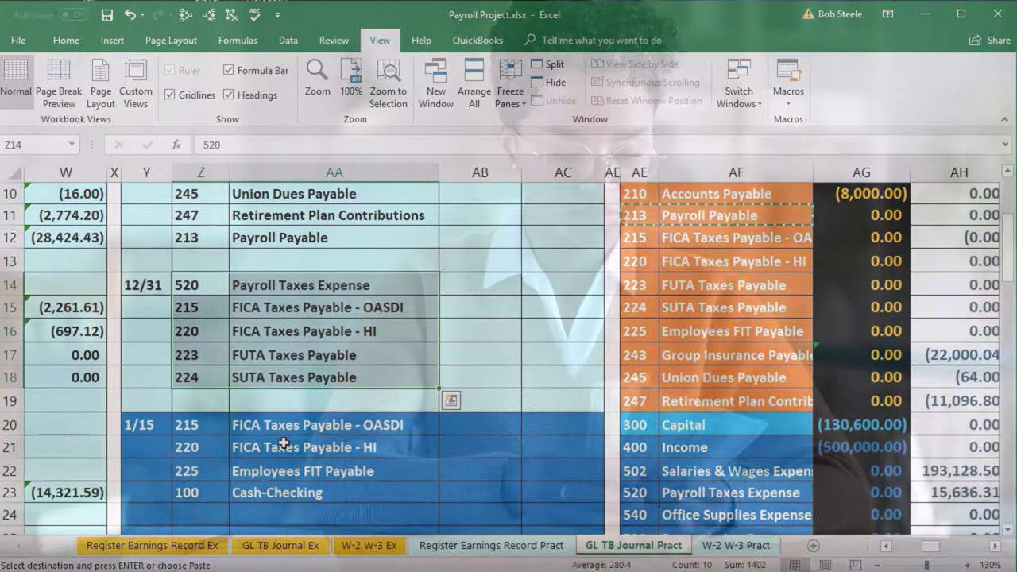
left_click(148, 446)
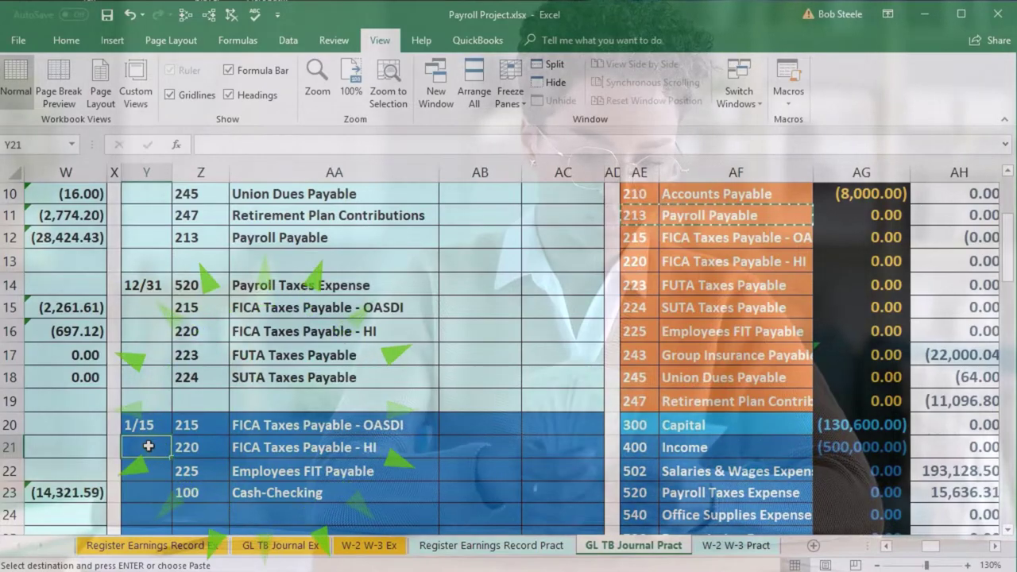
left_click(145, 450)
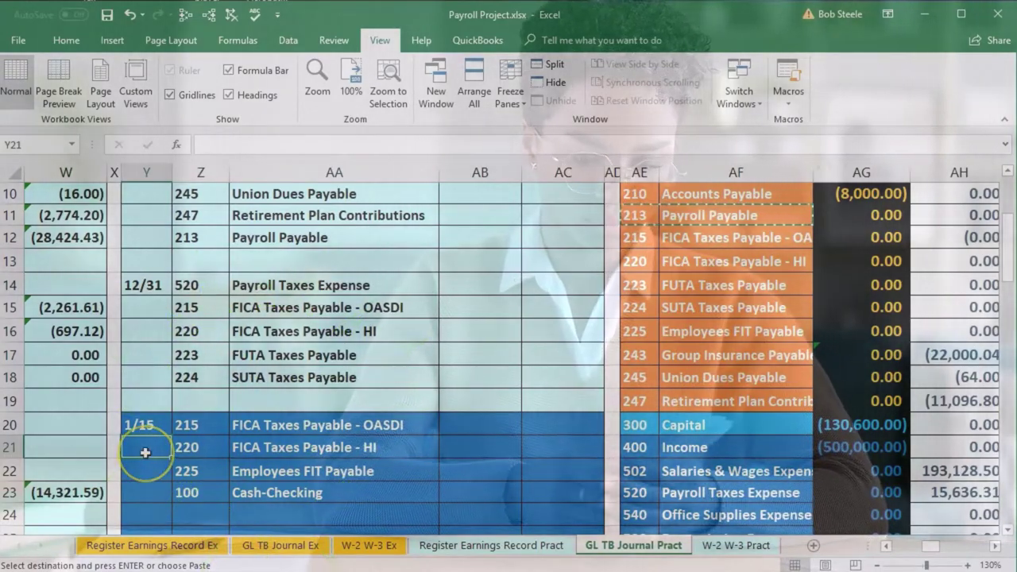
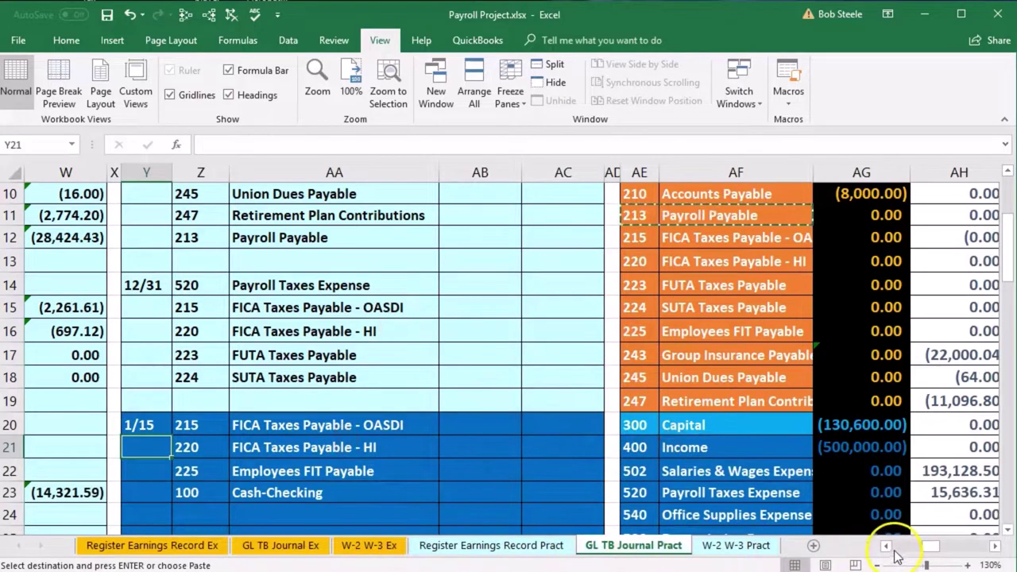
Hide the columns of the earlier journal entries up to column X, leaving the 12/31 block beside the trial balance.
left_click(886, 546)
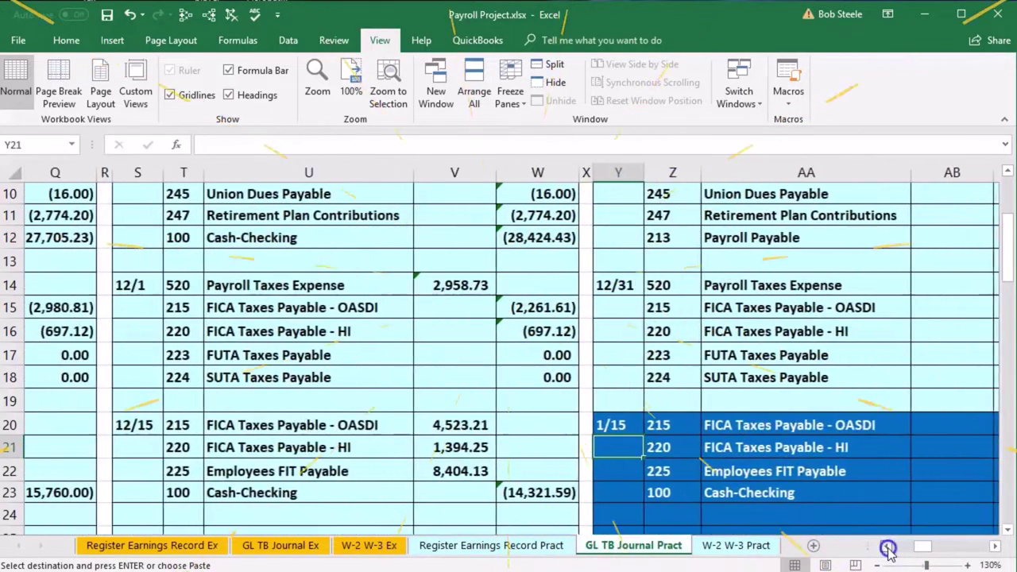
scroll(580, 454, "up", 3)
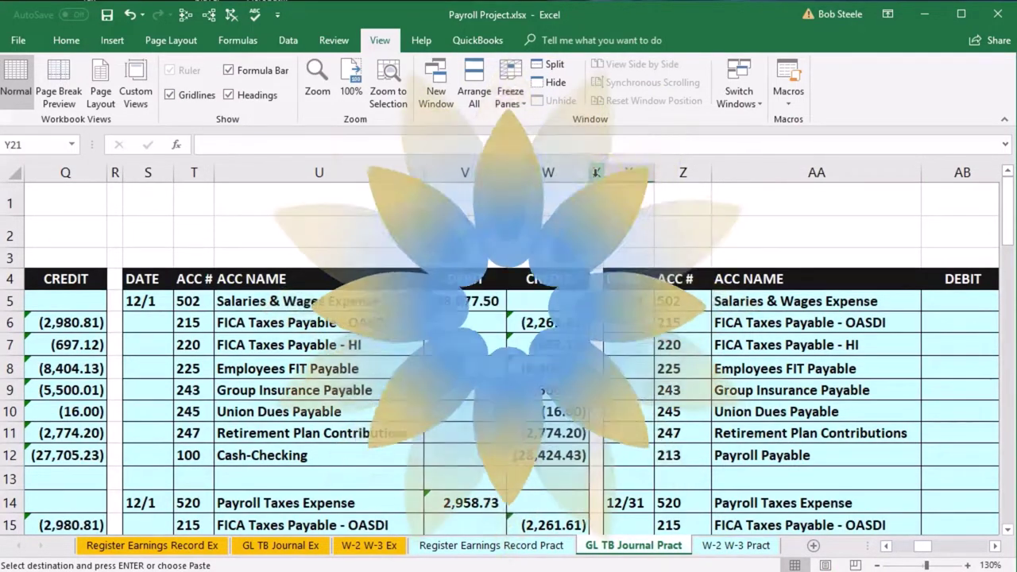
left_click(596, 173)
left_click_drag(596, 175, 24, 215)
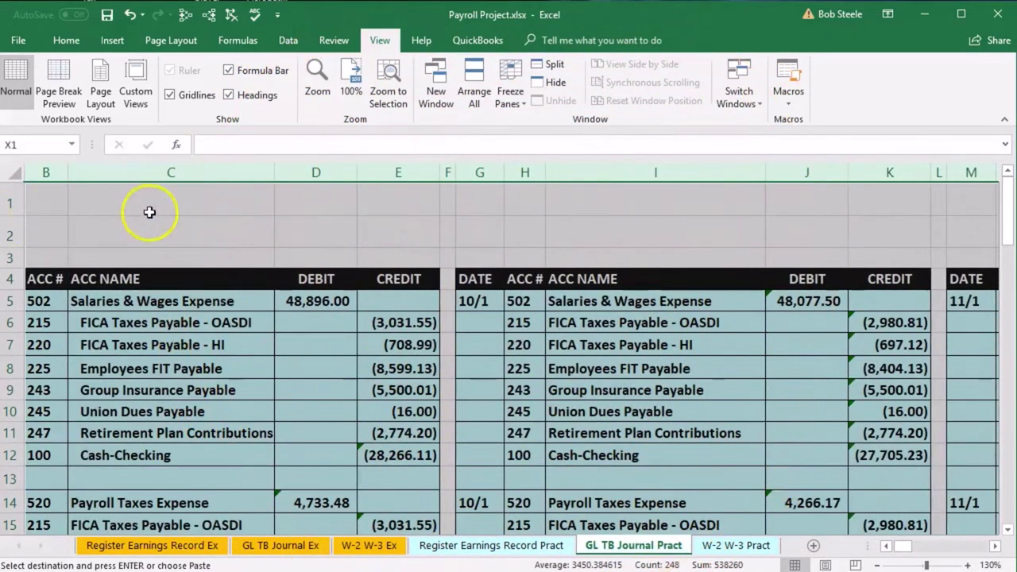
right_click(164, 232)
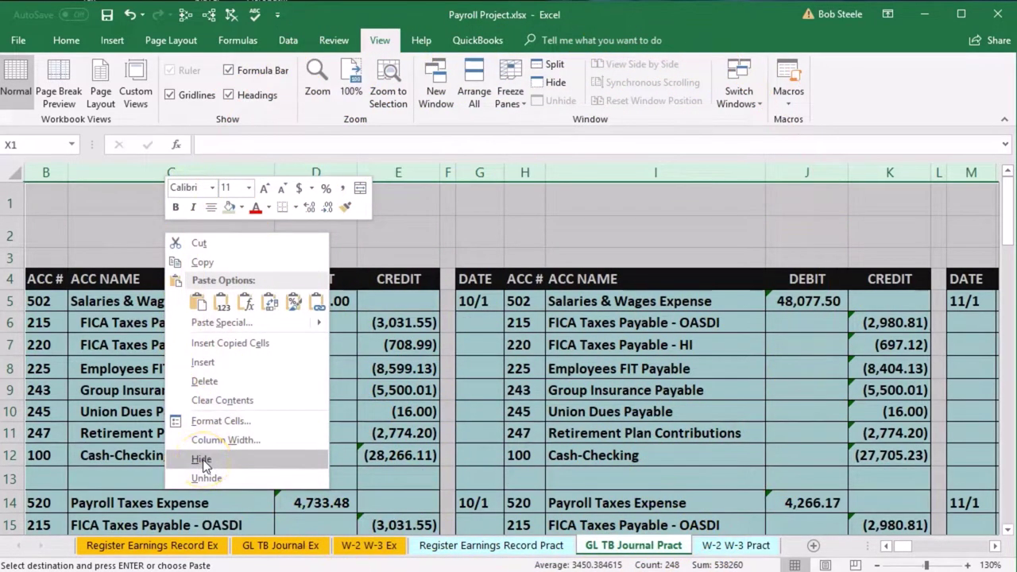
left_click(202, 459)
left_click(407, 378)
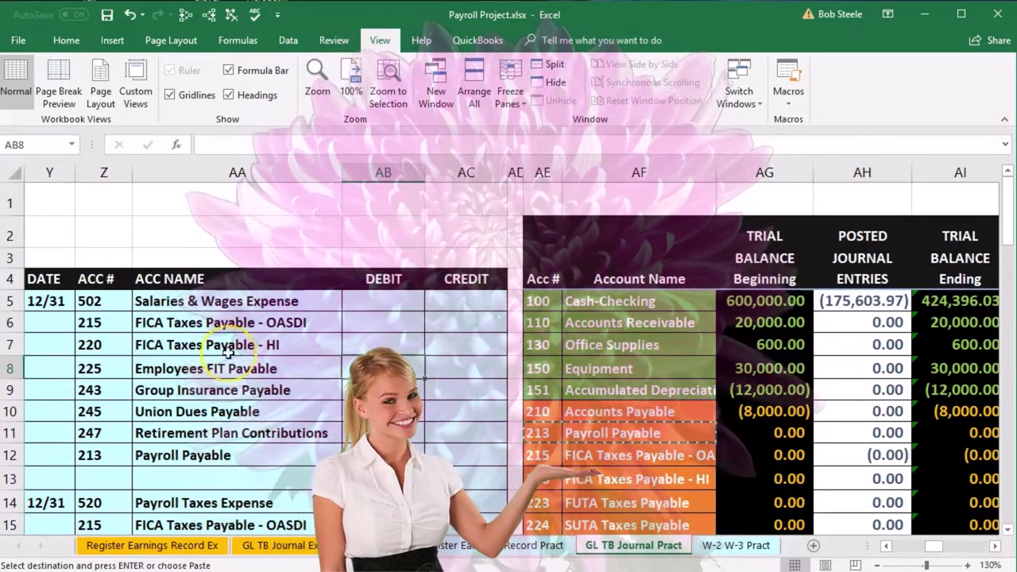
Narrow the ACC # column Z of the 12/31 journal block slightly.
left_click_drag(102, 300, 238, 323)
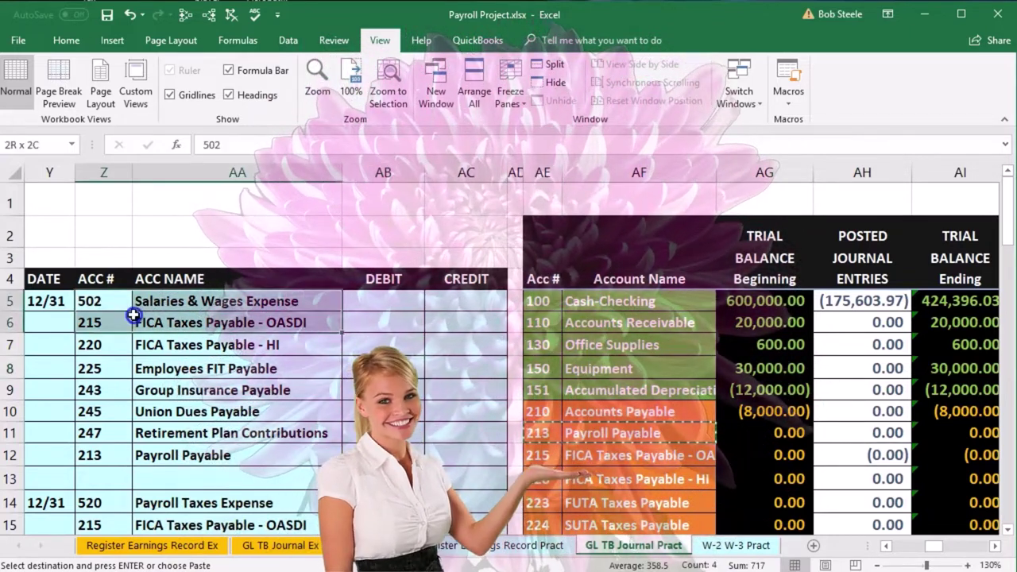
left_click(109, 204)
left_click_drag(137, 172, 121, 172)
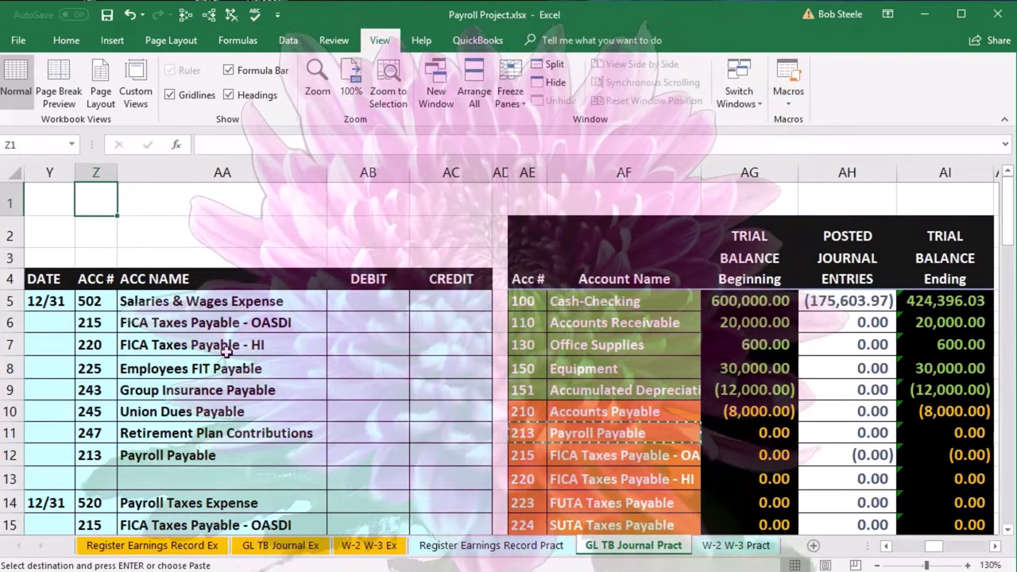
Examine the December total earnings, paycheck deductions and net paid in row 37 of the Register Earnings Record Pract sheet.
left_click(443, 547)
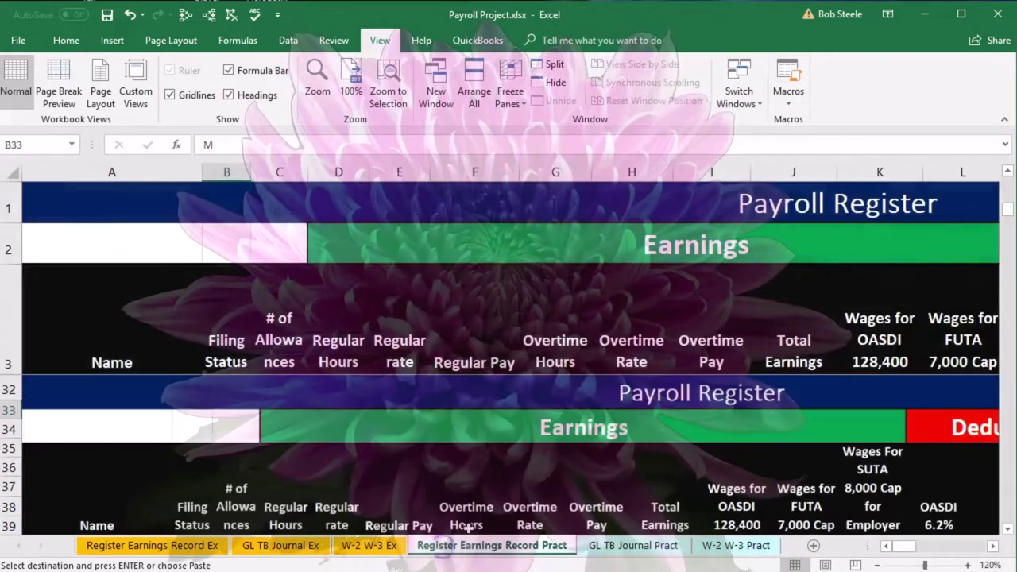
scroll(647, 446, "up", 1)
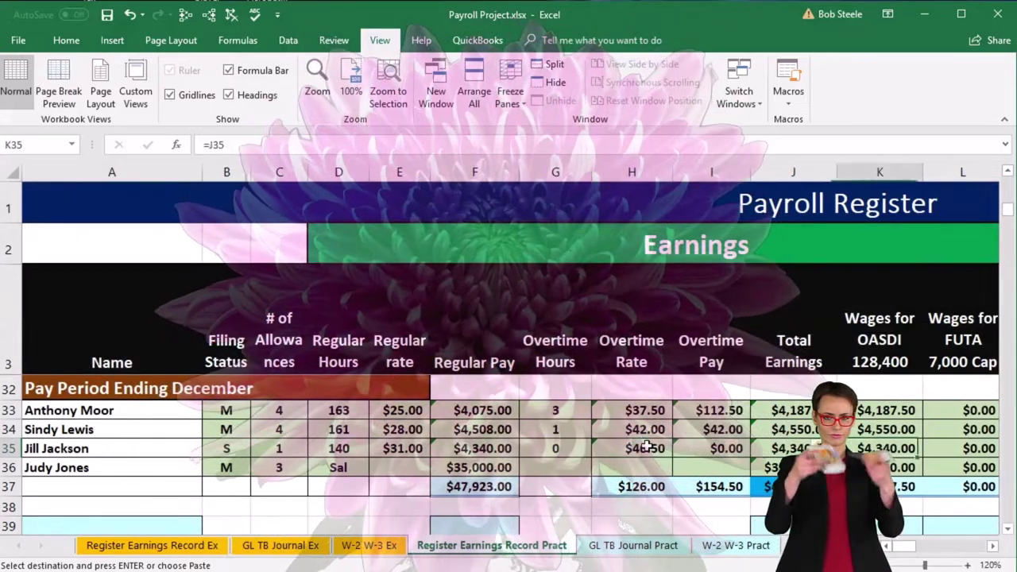
key("Right")
key("Right")
key("Right")
key("Right")
key("Right")
key("Right")
key("Right")
key("Right")
key("Right")
key("Right")
key("Right")
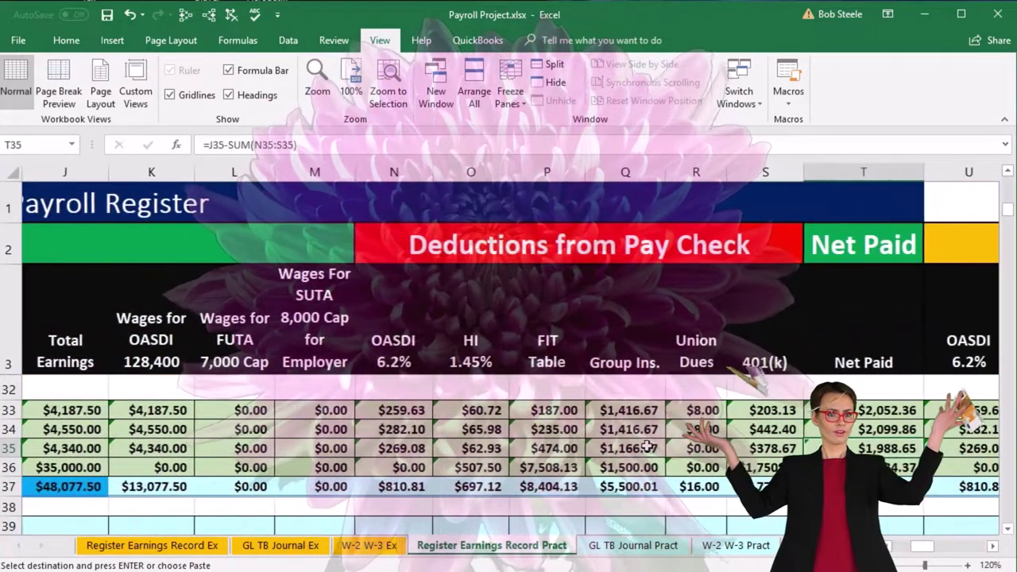
key("Down")
key("Down")
key("Left")
key("Left")
key("Left")
key("Left")
key("Left")
key("Left")
key("Left")
key("Left")
key("Left")
key("Left")
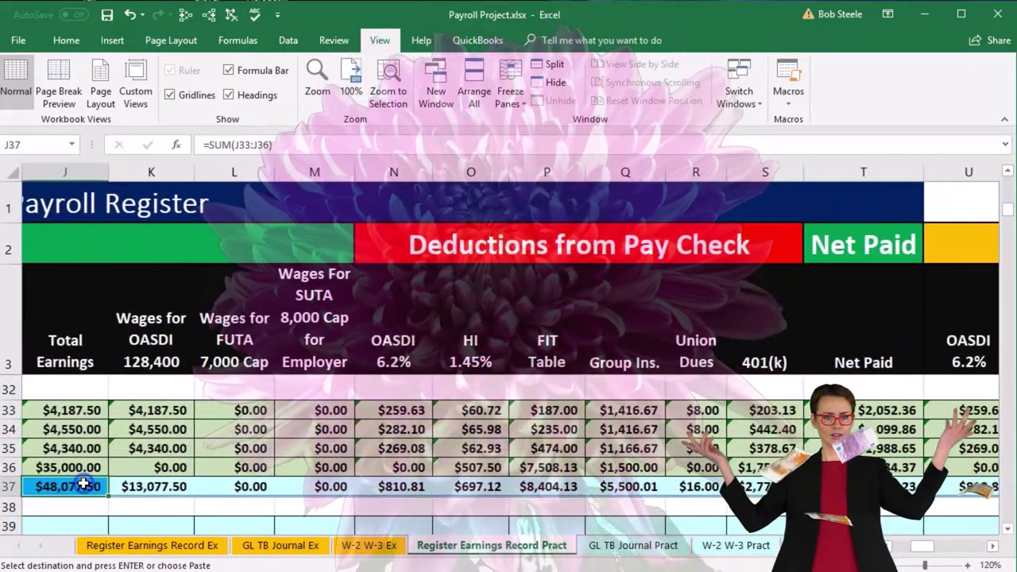
left_click_drag(383, 488, 703, 486)
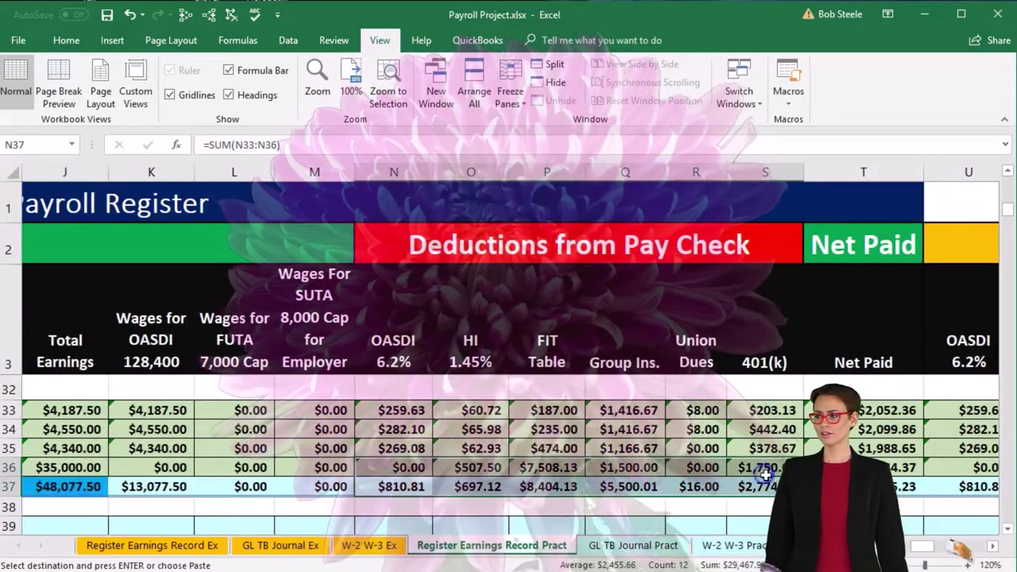
left_click(864, 486)
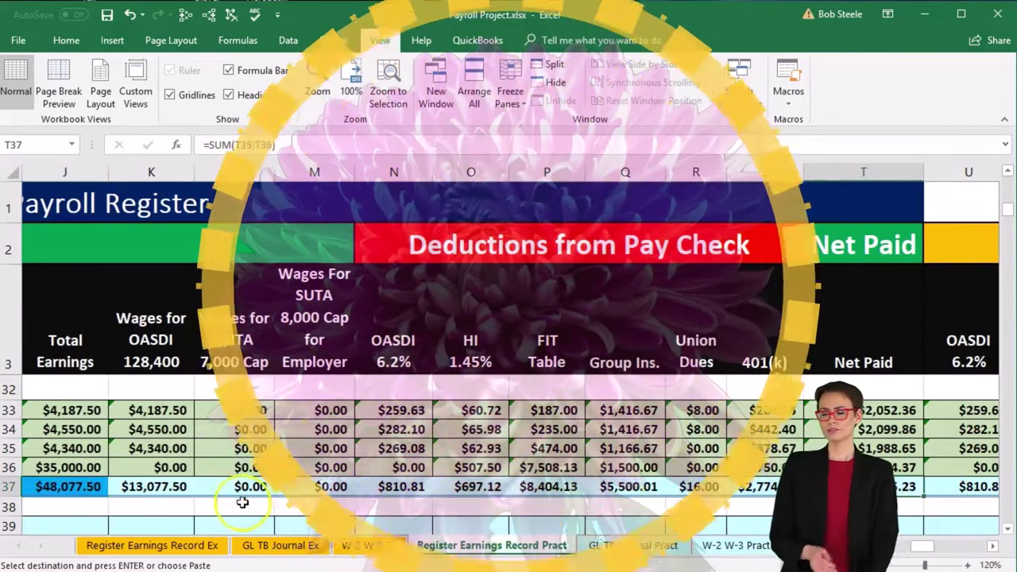
left_click(70, 485)
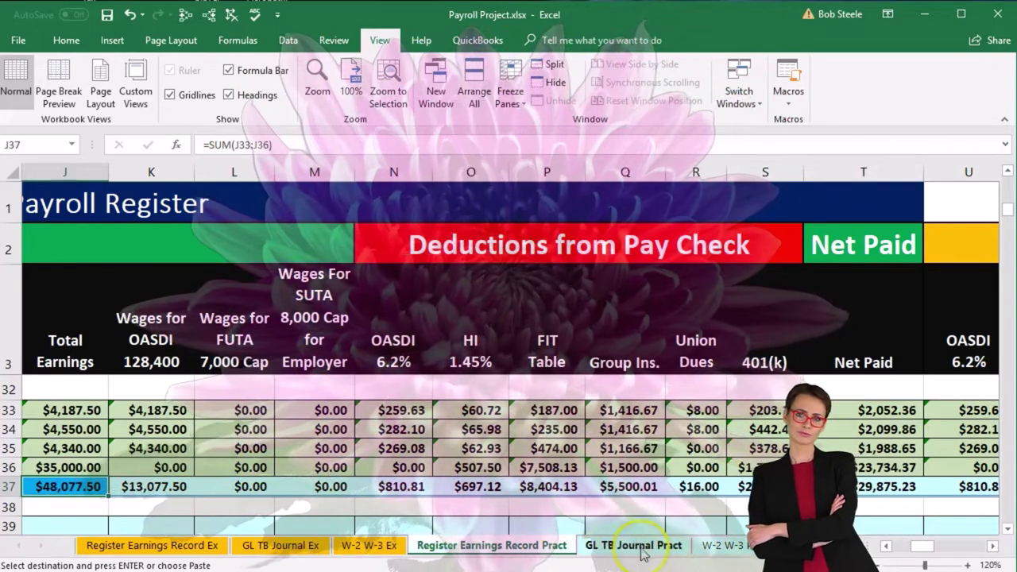
Link the 12/31 Salaries & Wages Expense debit in AB5 to the December total earnings in J37 of the Register Earnings Record Pract sheet.
left_click(636, 546)
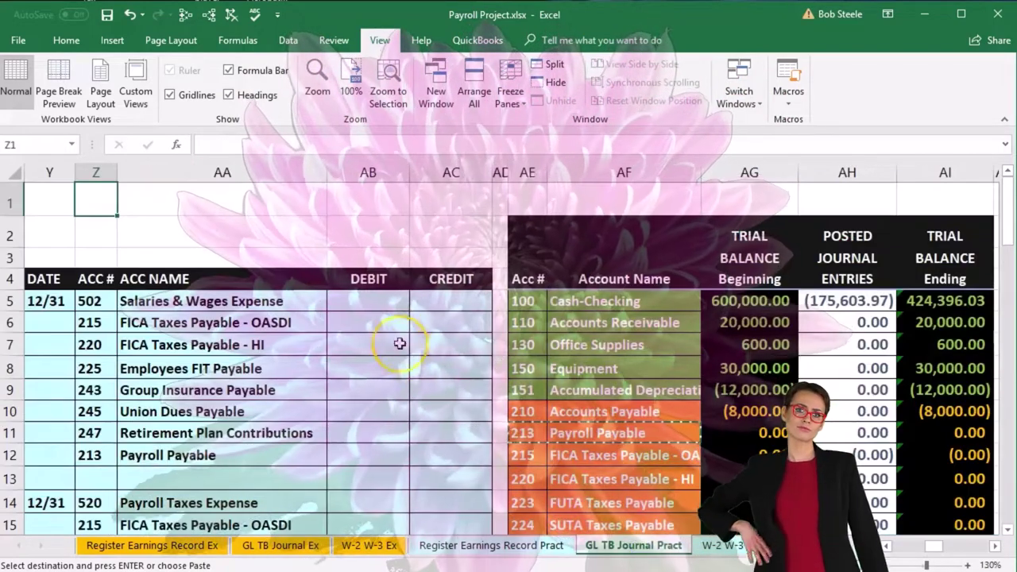
left_click(368, 308)
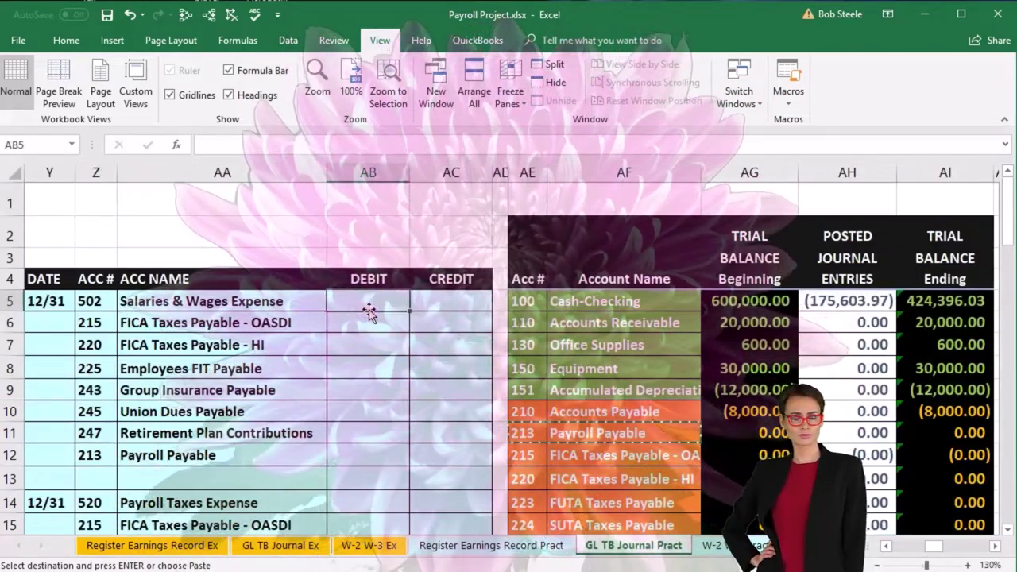
type("=")
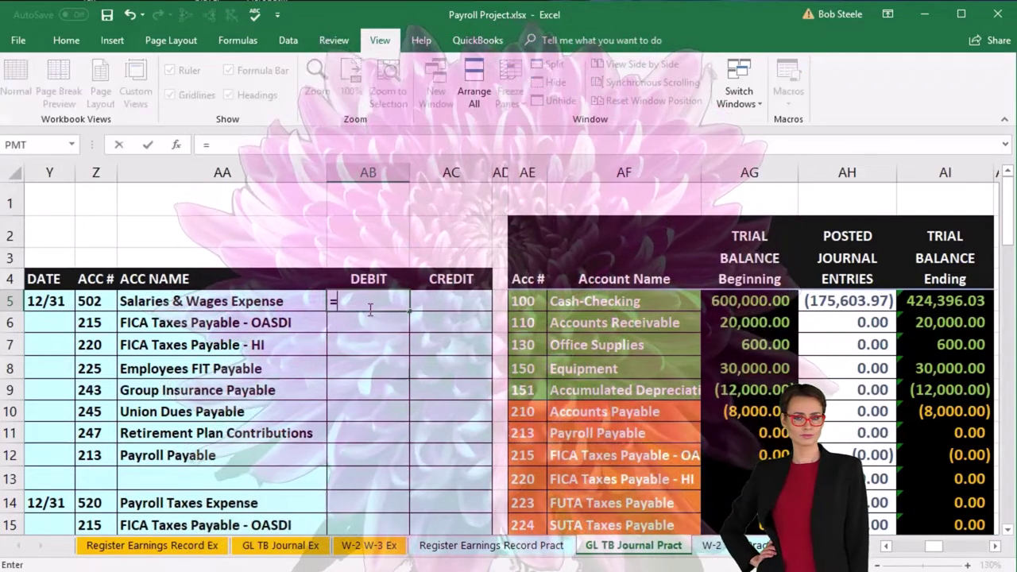
left_click(467, 556)
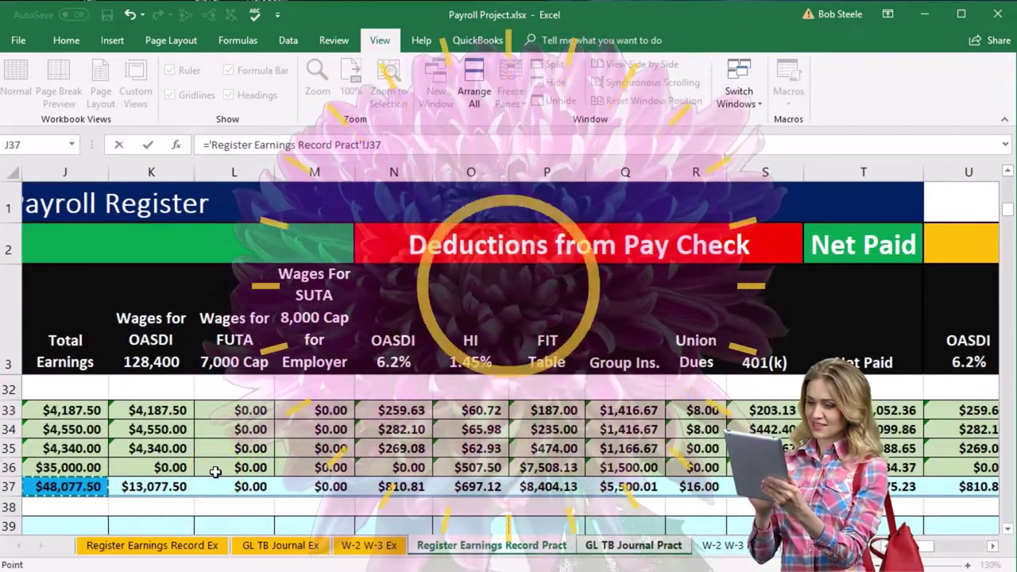
key("Return")
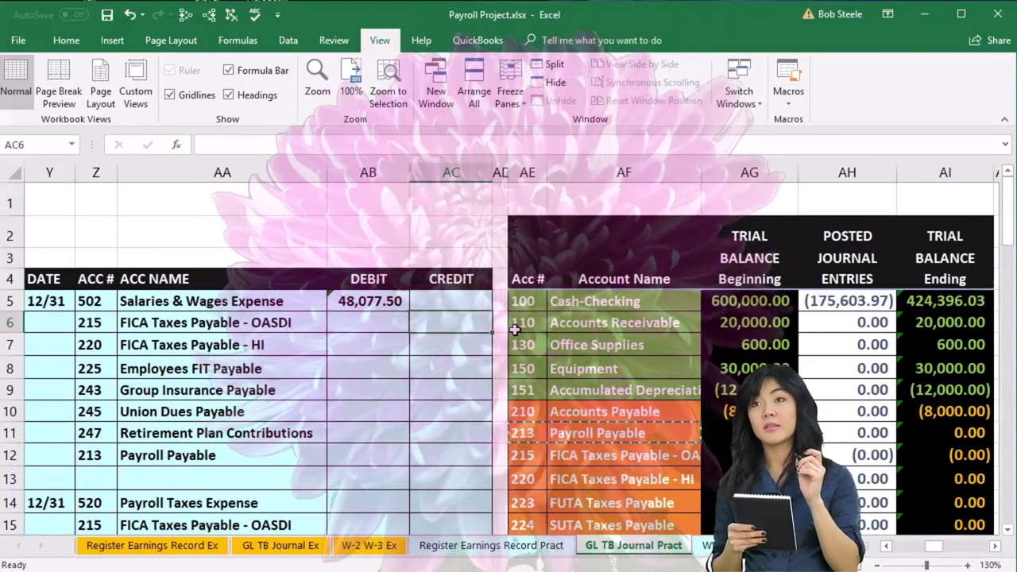
Credit FICA Taxes Payable - OASDI in AC6 and FICA Taxes Payable - HI in AC7 with the negatives of register cells N37 and O37.
type("-")
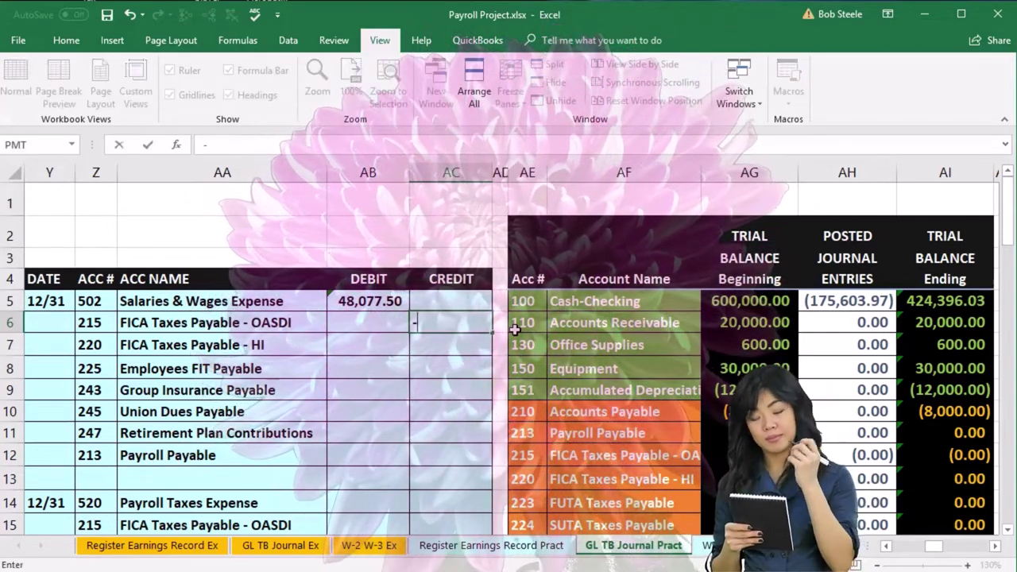
left_click(504, 546)
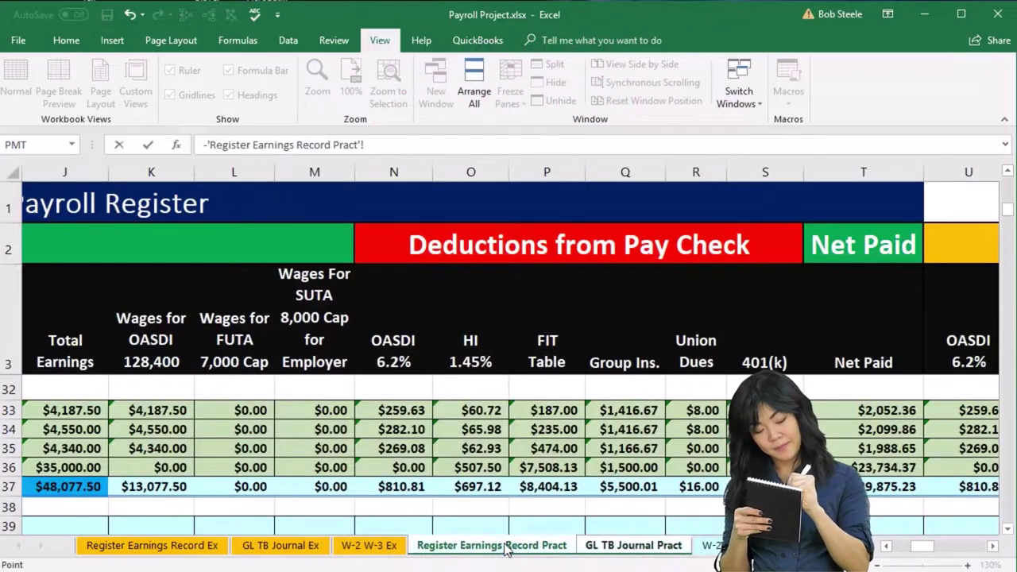
left_click(385, 487)
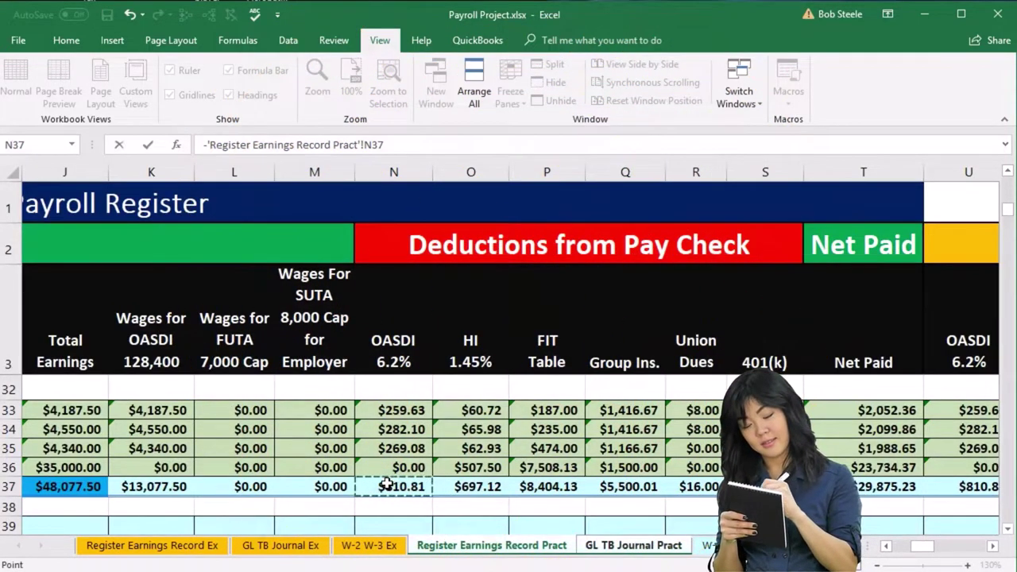
key("Return")
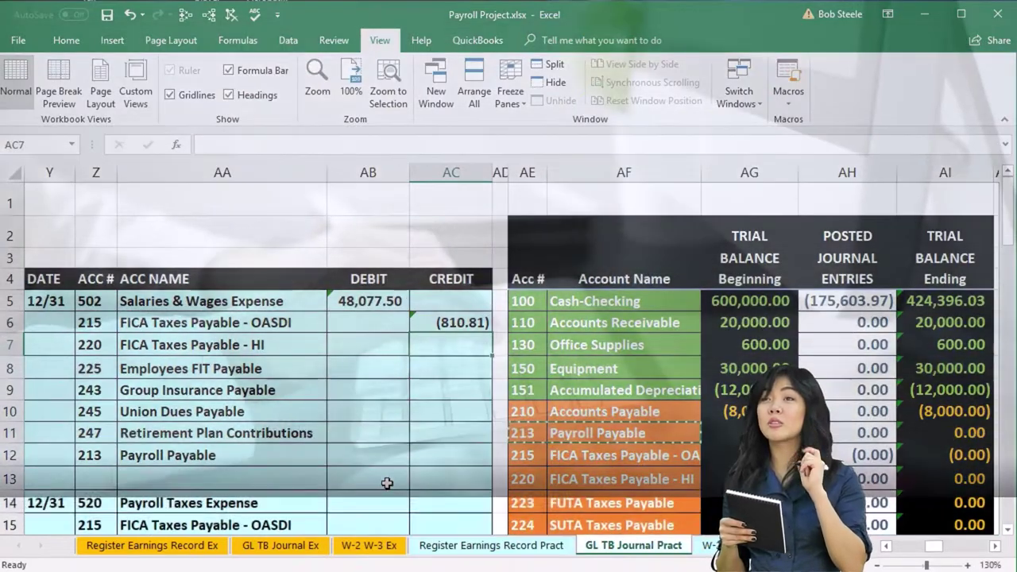
type("-")
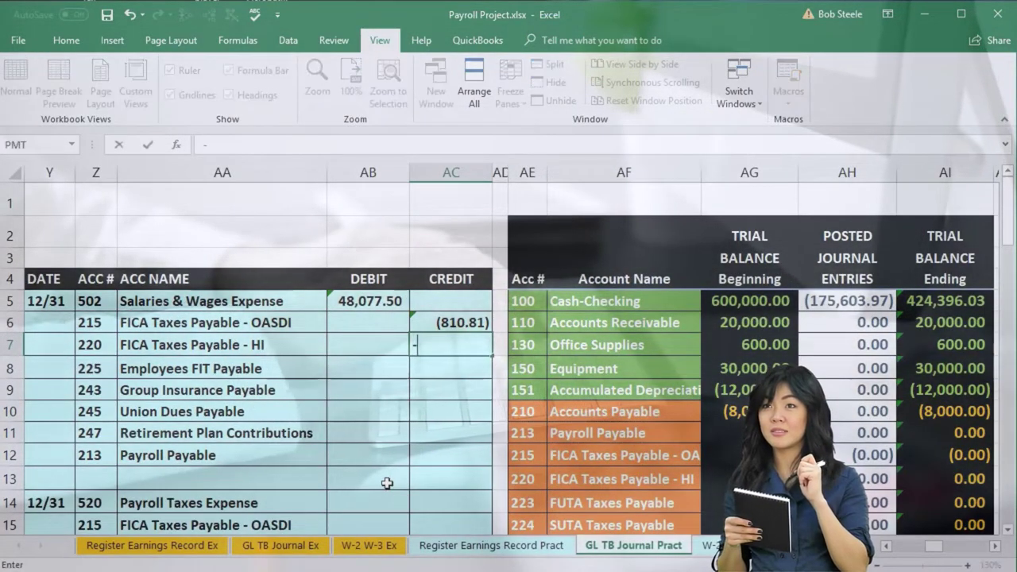
left_click(439, 547)
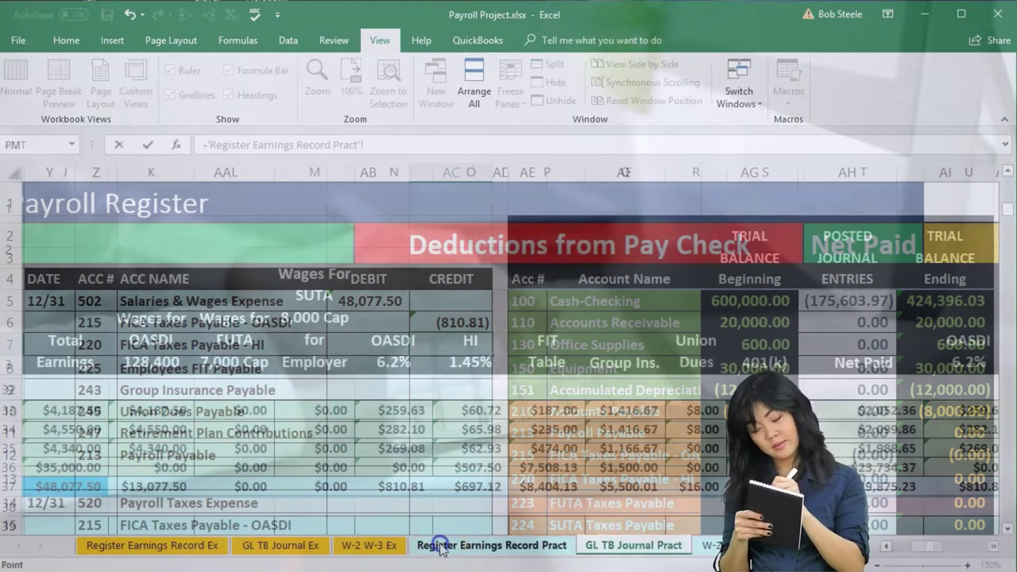
left_click(486, 487)
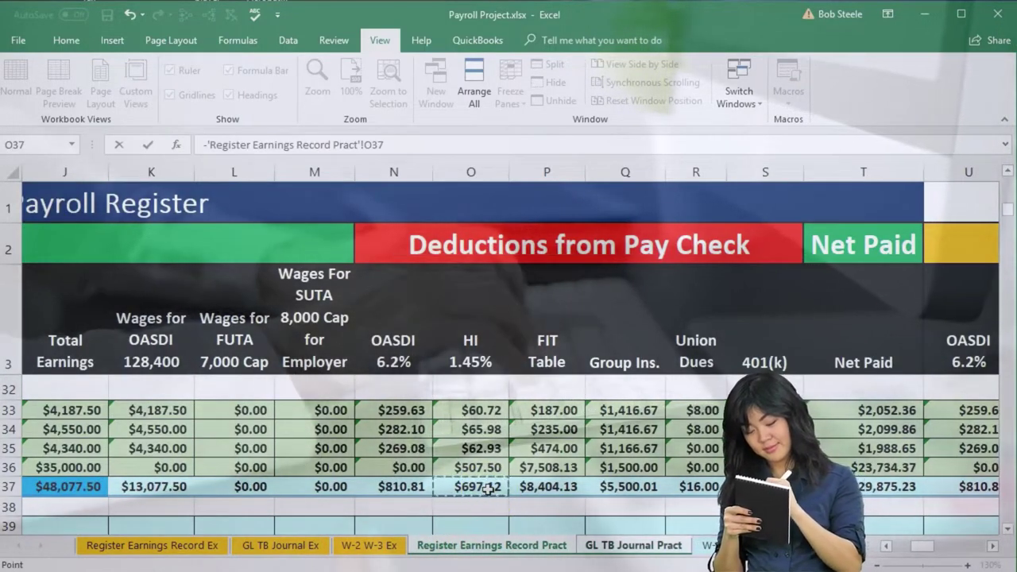
key("Return")
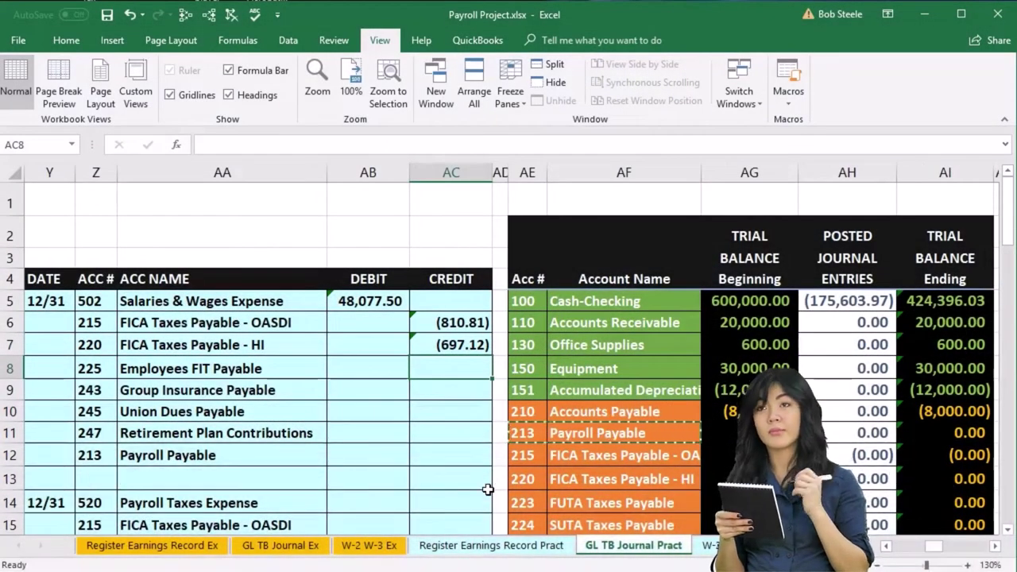
Credit Employees FIT Payable in AC8 and Group Insurance Payable in AC9 with the negatives of the register's December FIT and Group Ins. totals.
type("-")
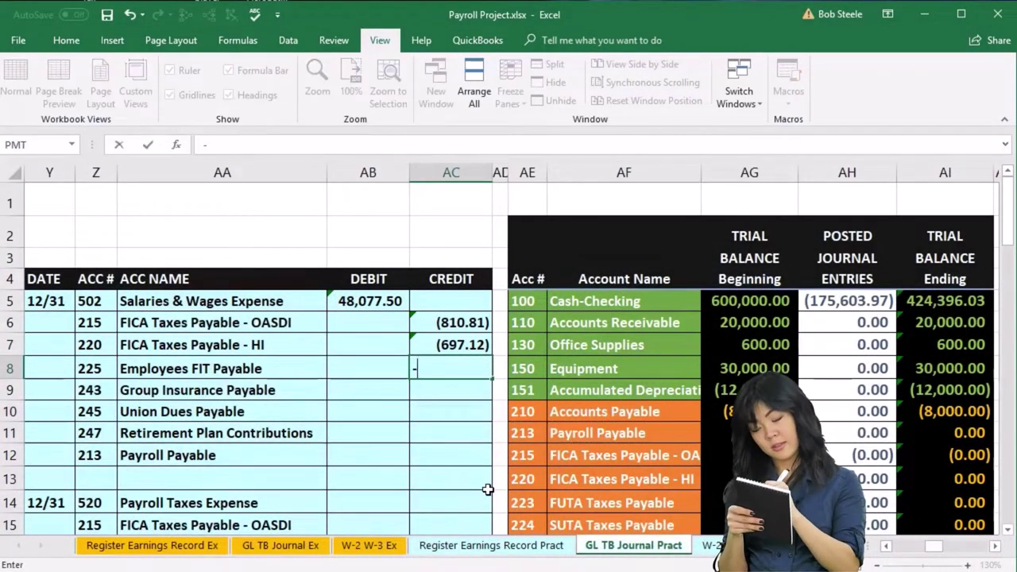
left_click(474, 547)
left_click(534, 488)
key("Return")
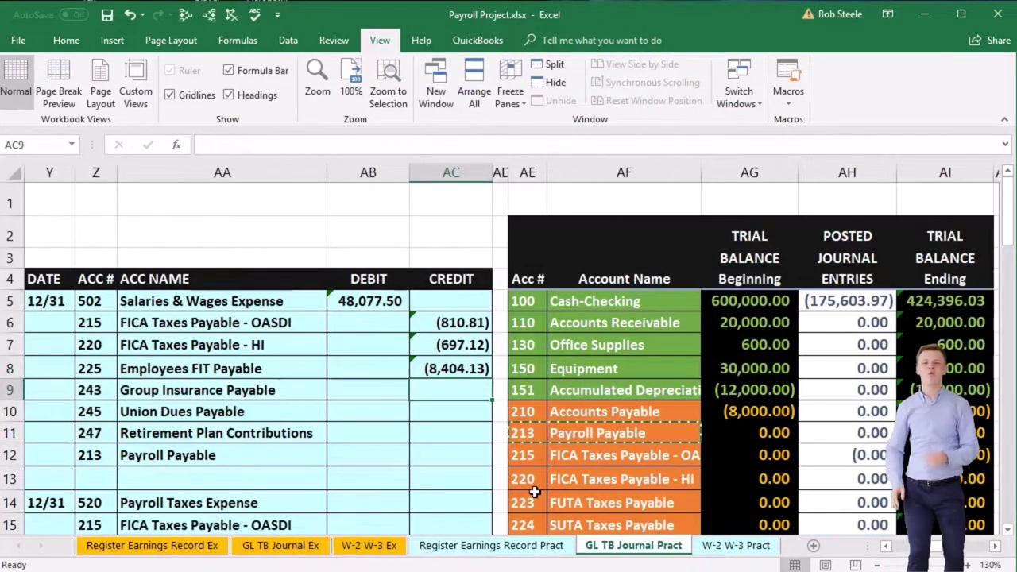
type("-")
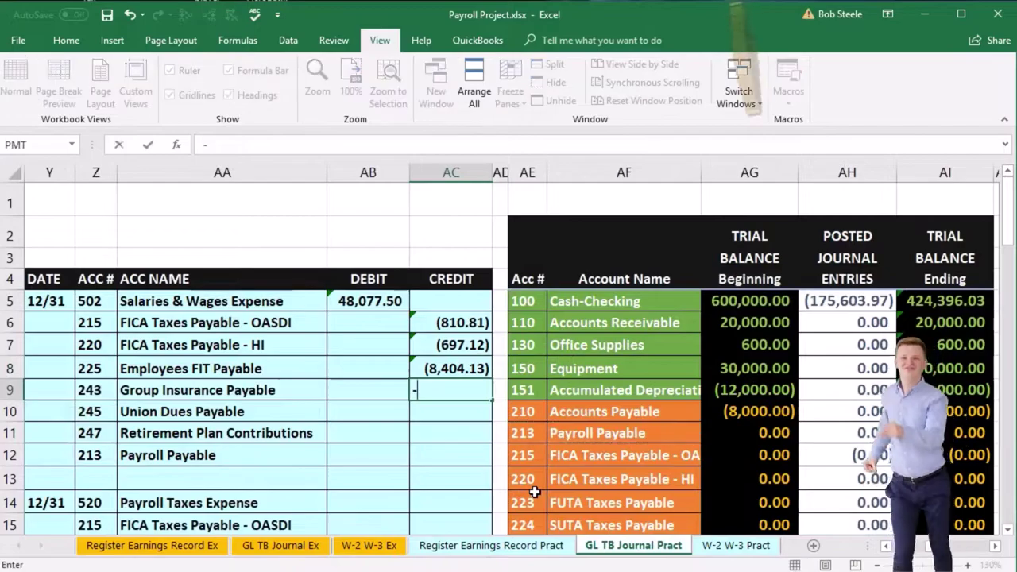
left_click(523, 546)
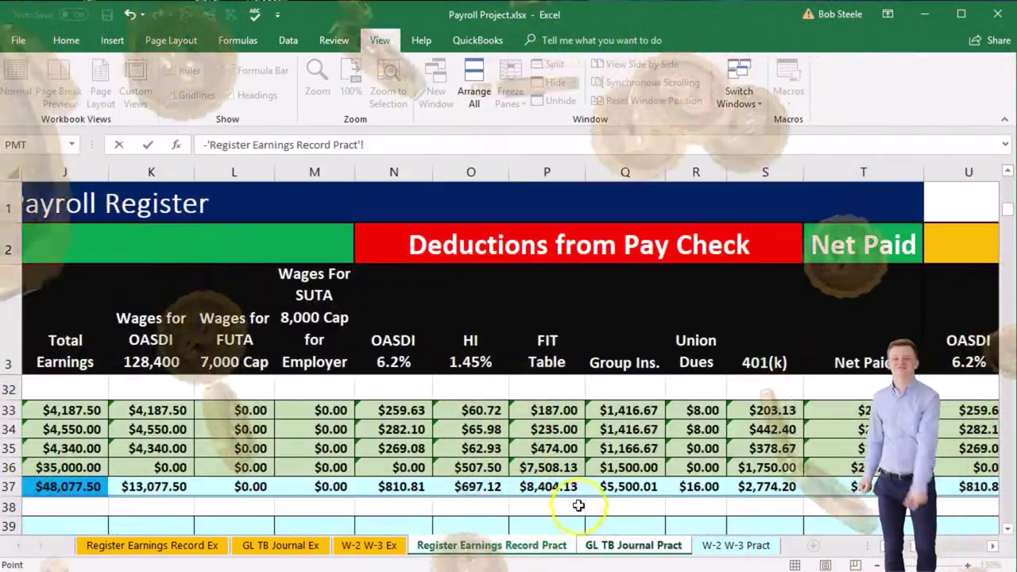
left_click(607, 489)
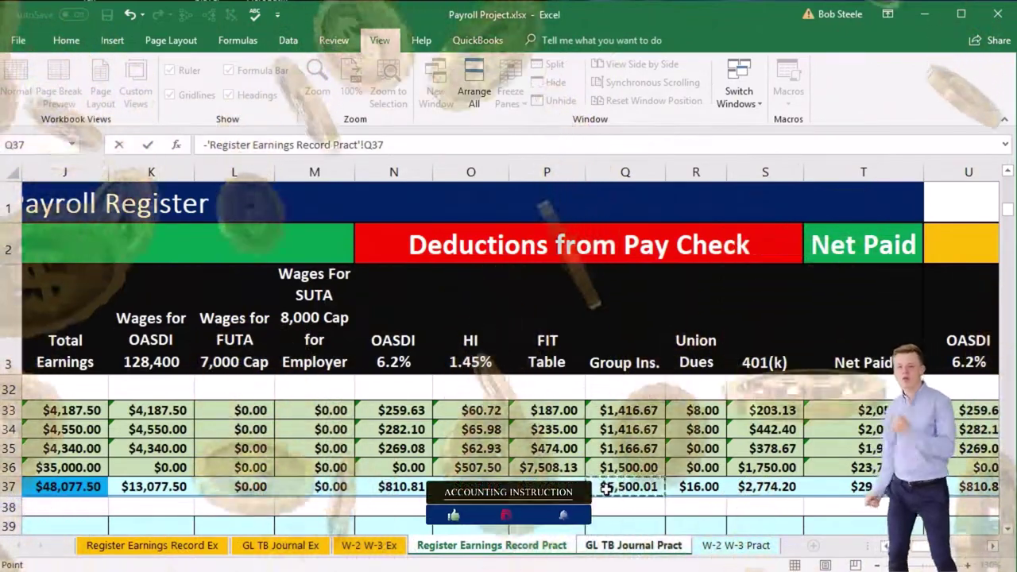
key("Return")
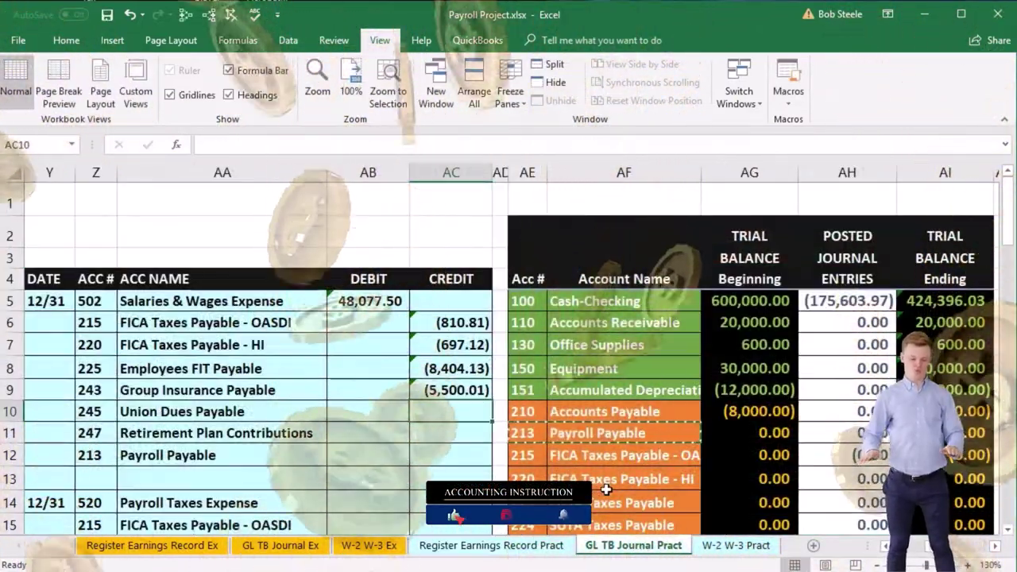
Credit Union Dues Payable in AC10 and Retirement Plan Contributions in AC11 with the negatives of the register's December Union Dues and 401(k) totals.
type("-")
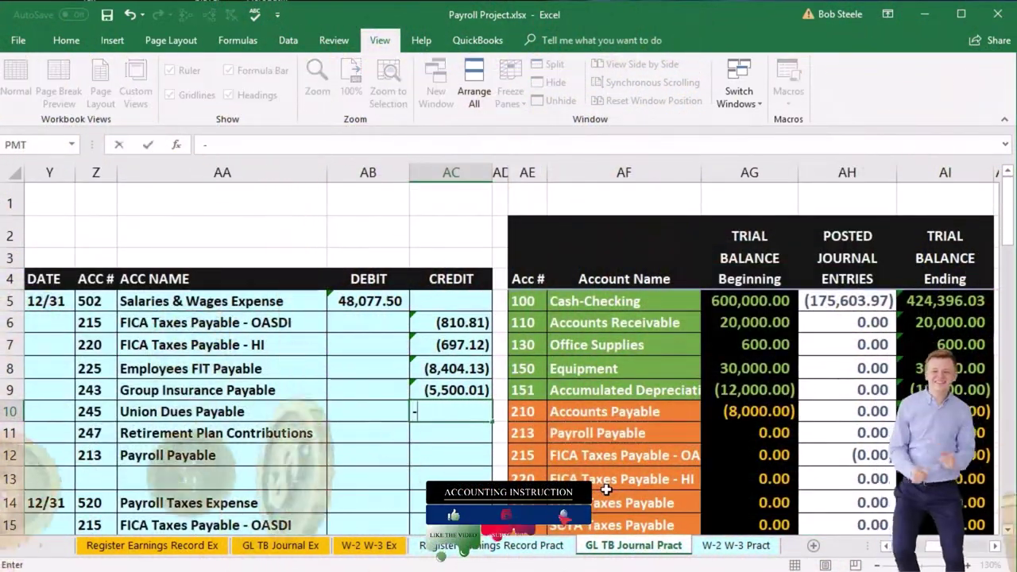
left_click(545, 545)
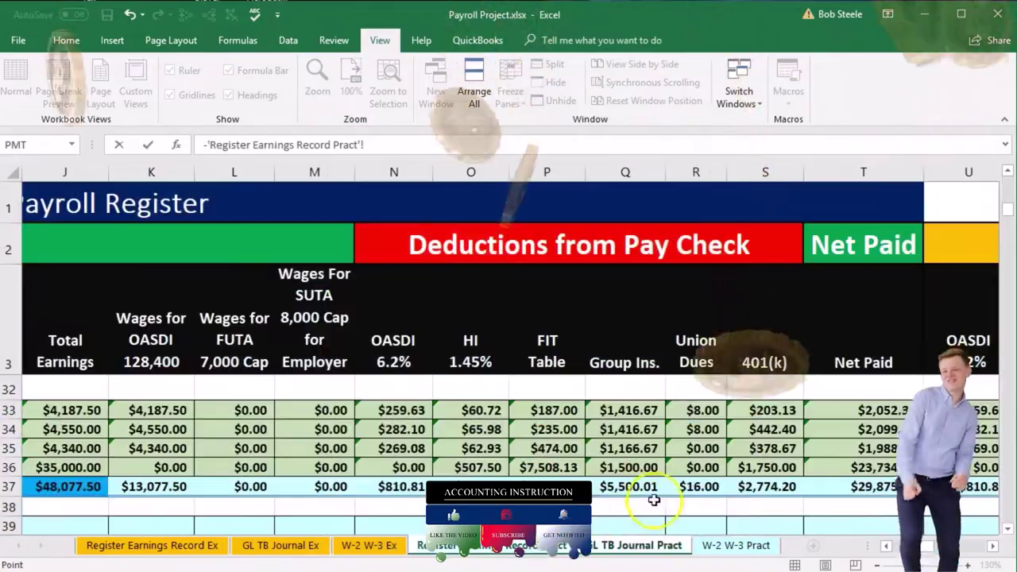
left_click(691, 488)
key("Return")
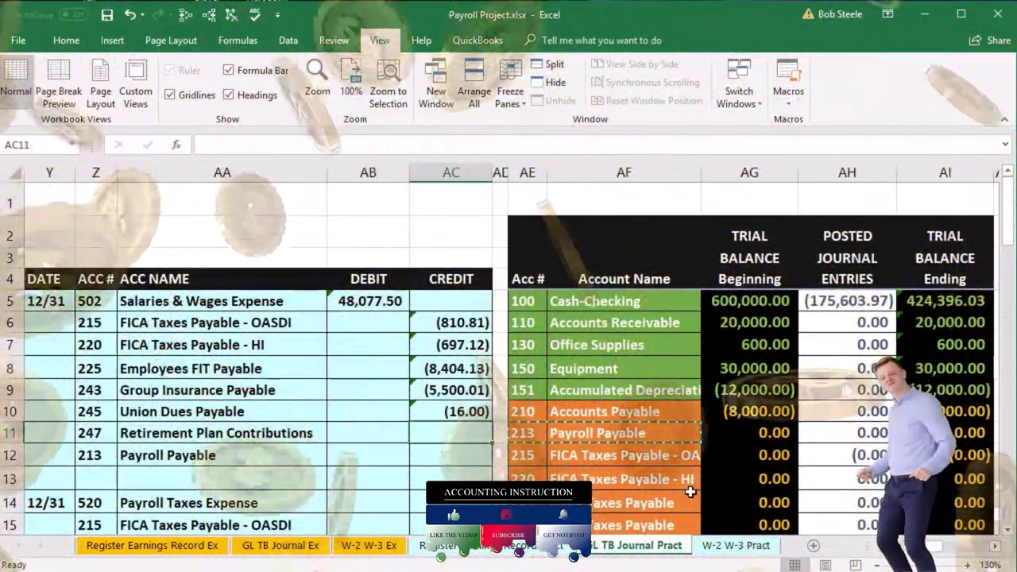
type("-")
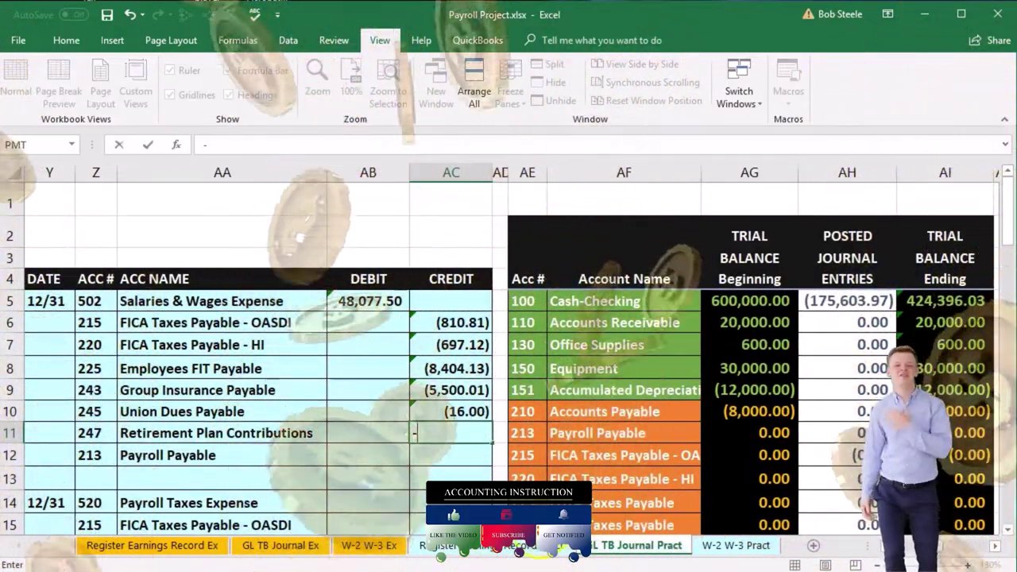
left_click(526, 557)
left_click(765, 486)
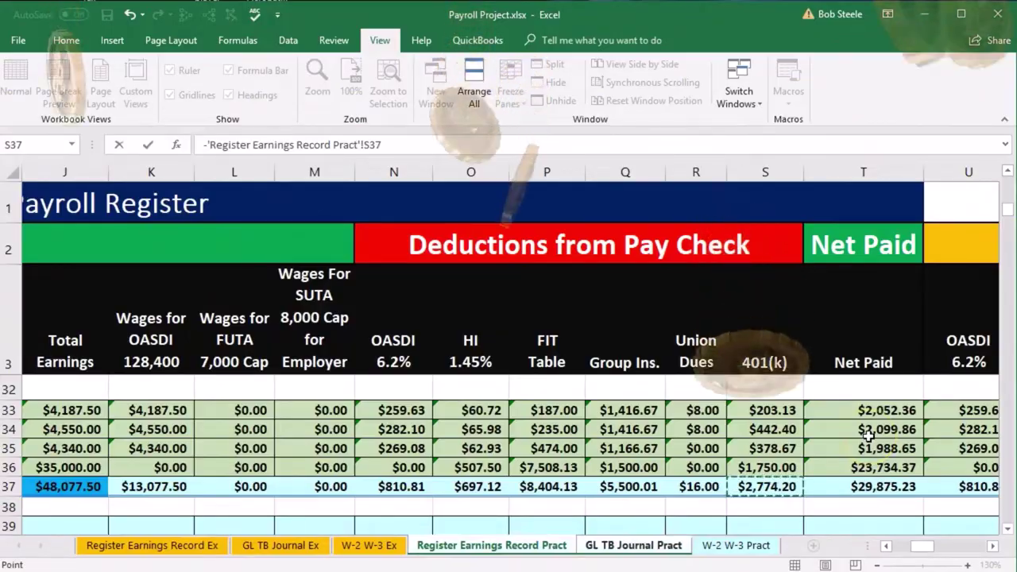
key("Return")
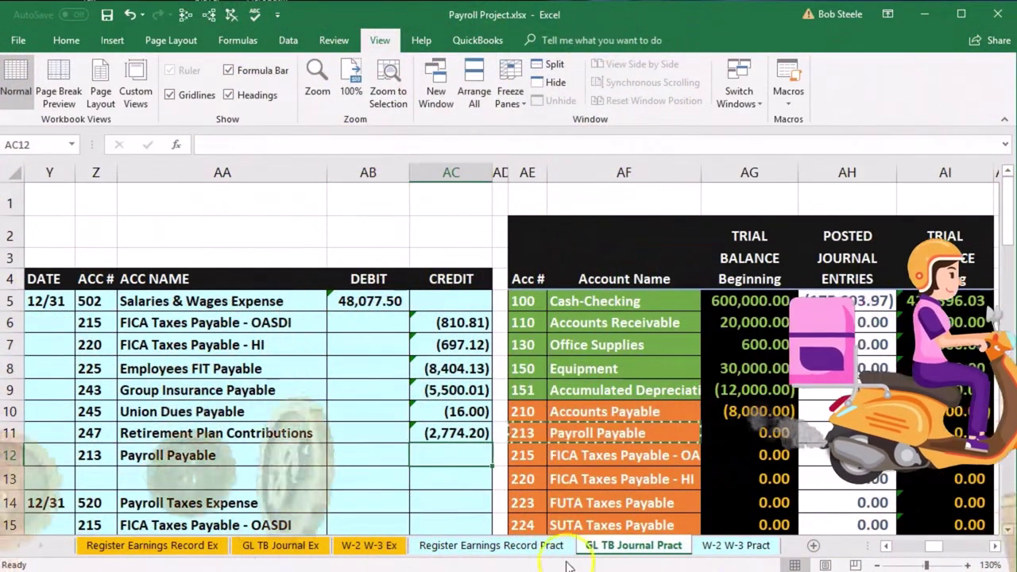
Credit Payroll Payable in AC12 with the 29,875.23 that balances the 12/31 entry, and check it against the register's December Net Paid total.
left_click(511, 555)
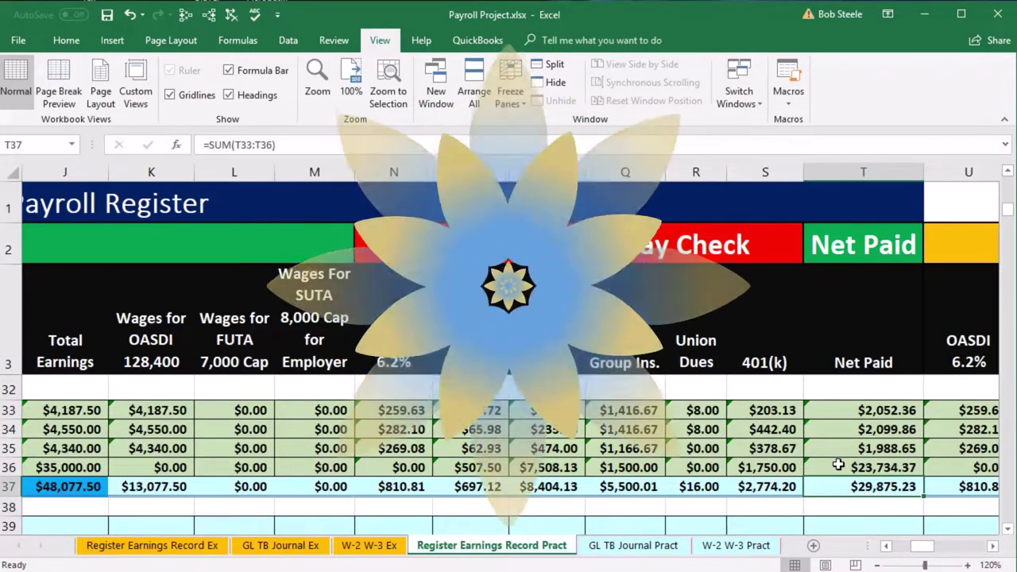
left_click(629, 549)
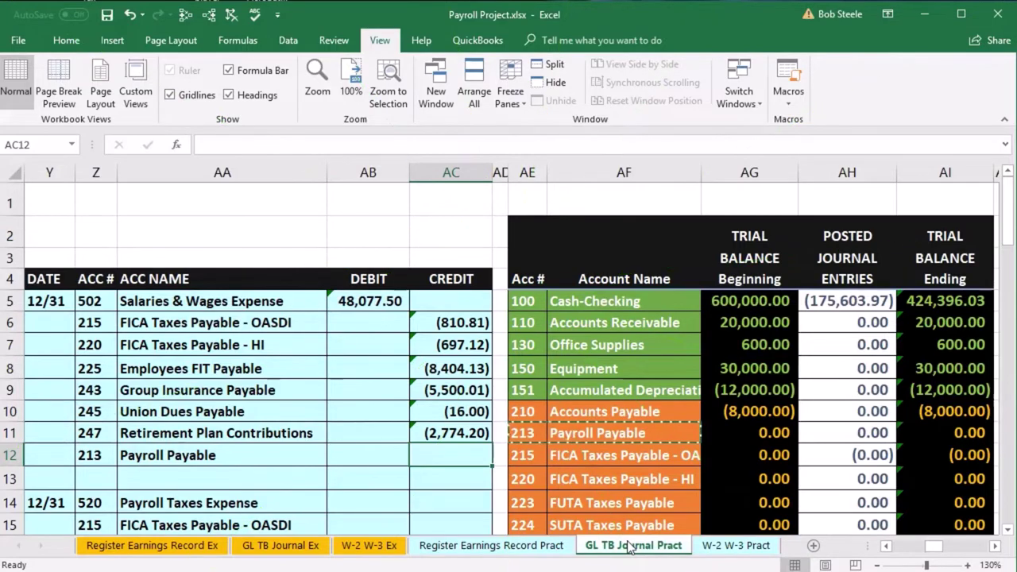
left_click_drag(374, 306, 452, 433)
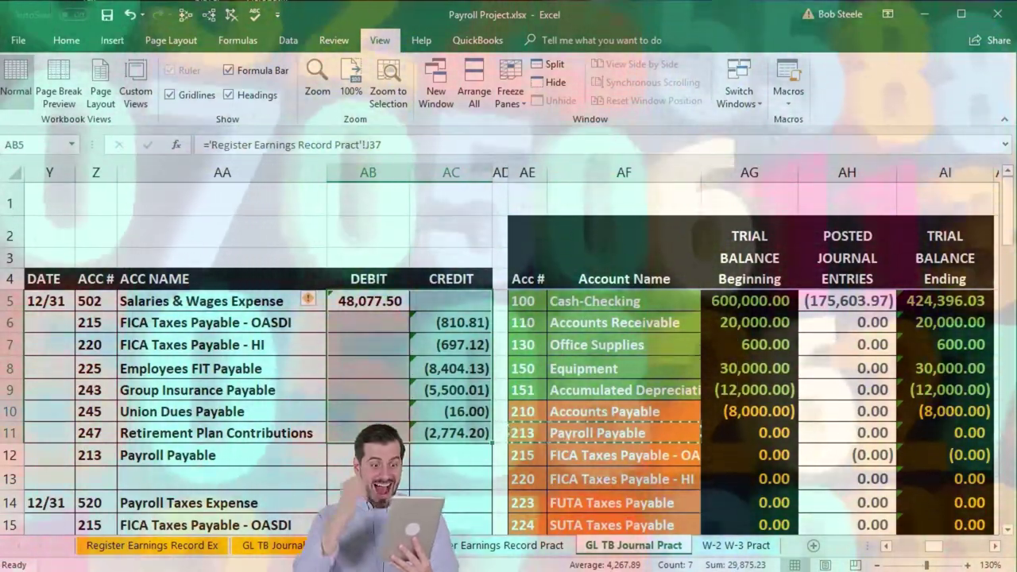
left_click(466, 458)
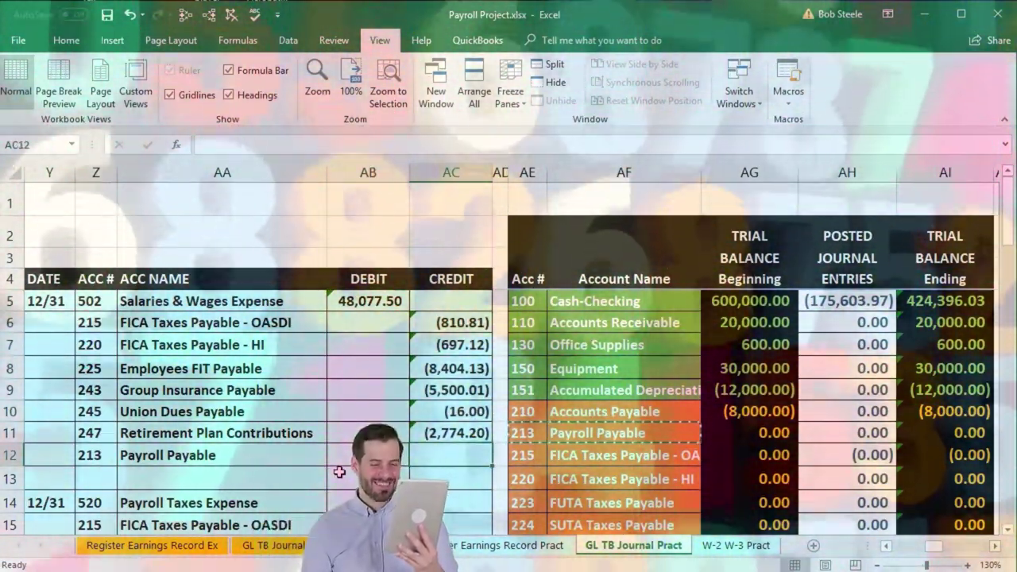
type("-")
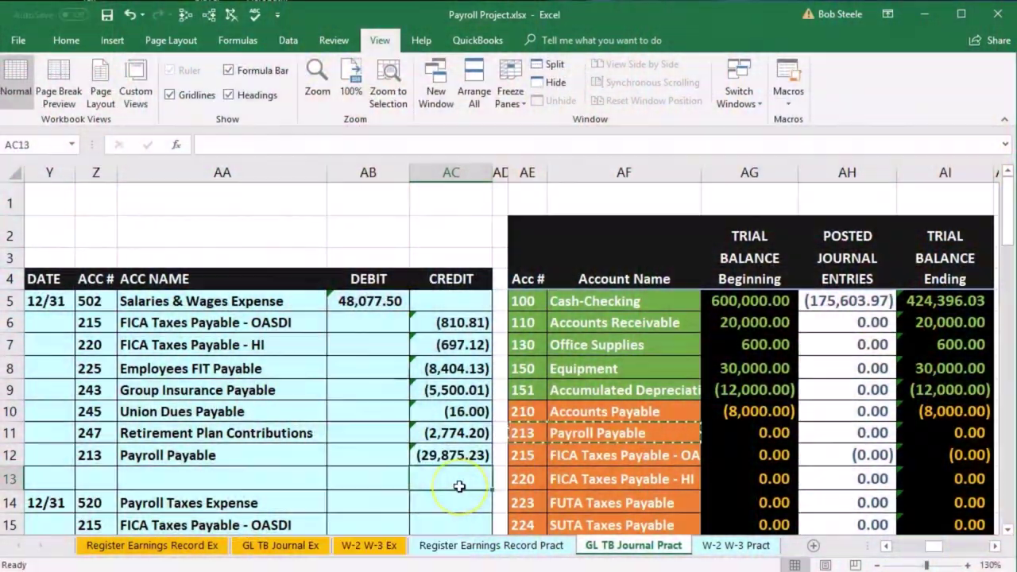
left_click(477, 546)
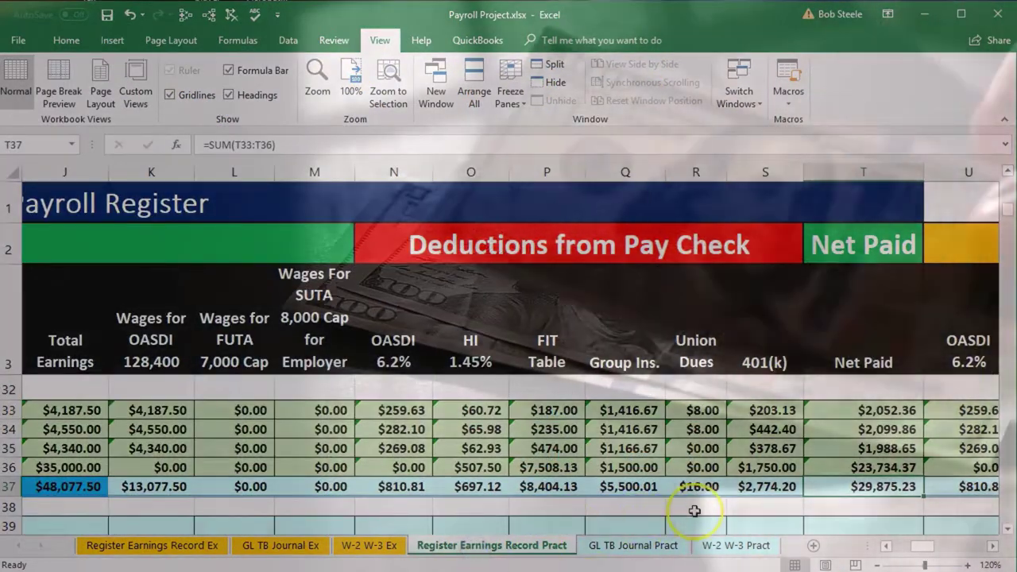
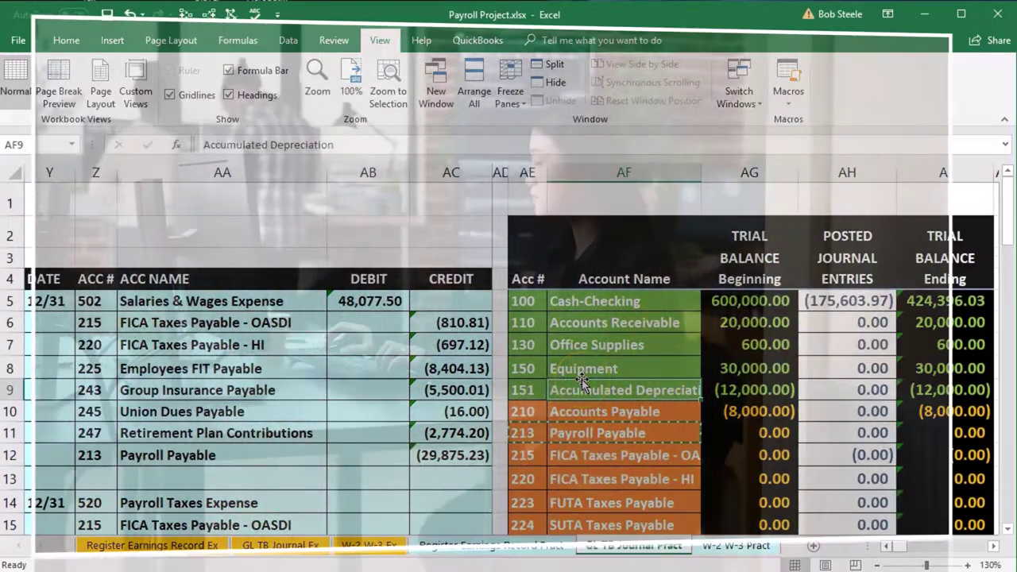
Post the salaries debit to the Salaries & Wages Expense ledger, dating BM22 12/31 and linking BN22 to journal cell AB5.
key("Right")
key("Right")
key("Right")
key("Right")
key("Right")
key("Right")
key("Right")
key("Right")
key("Right")
key("Right")
key("Right")
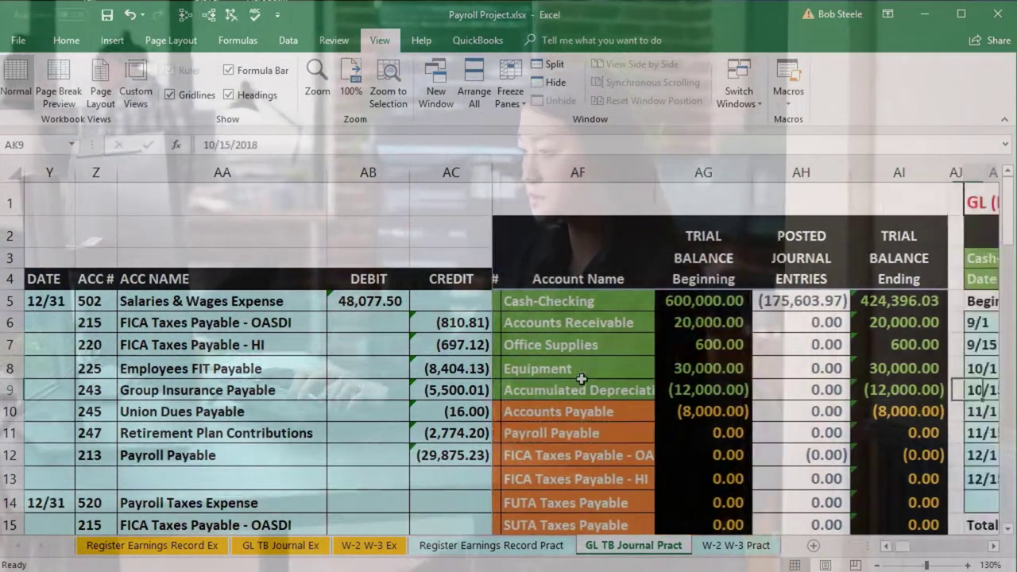
key("Right")
key("Right")
key("Right")
key("Right")
key("Right")
key("Right")
key("Right")
key("Right")
key("Right")
key("Right")
key("Right")
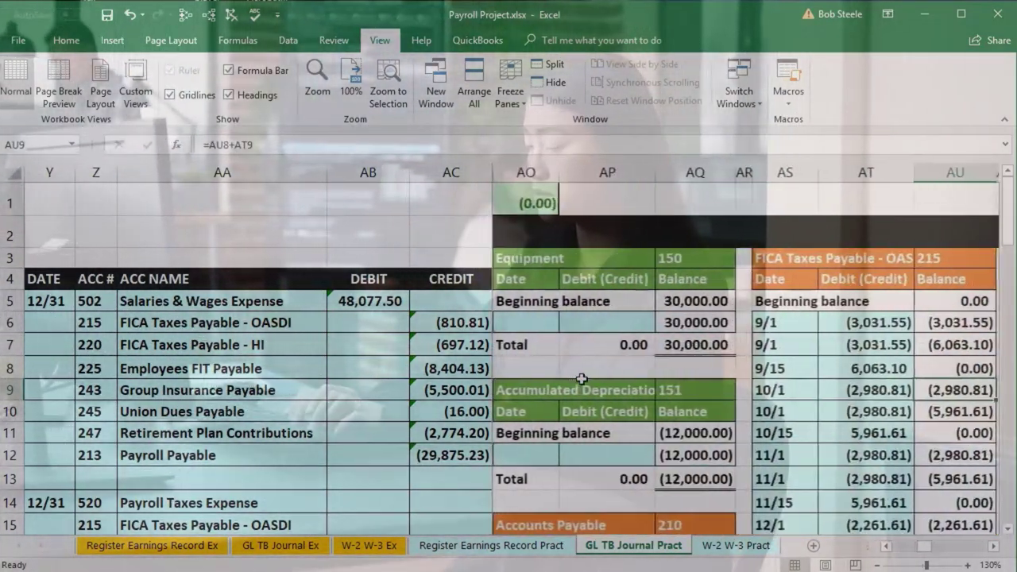
key("Right")
key("Right")
key("Right")
key("Right")
key("Right")
key("Right")
key("Right")
key("Right")
key("Right")
key("Right")
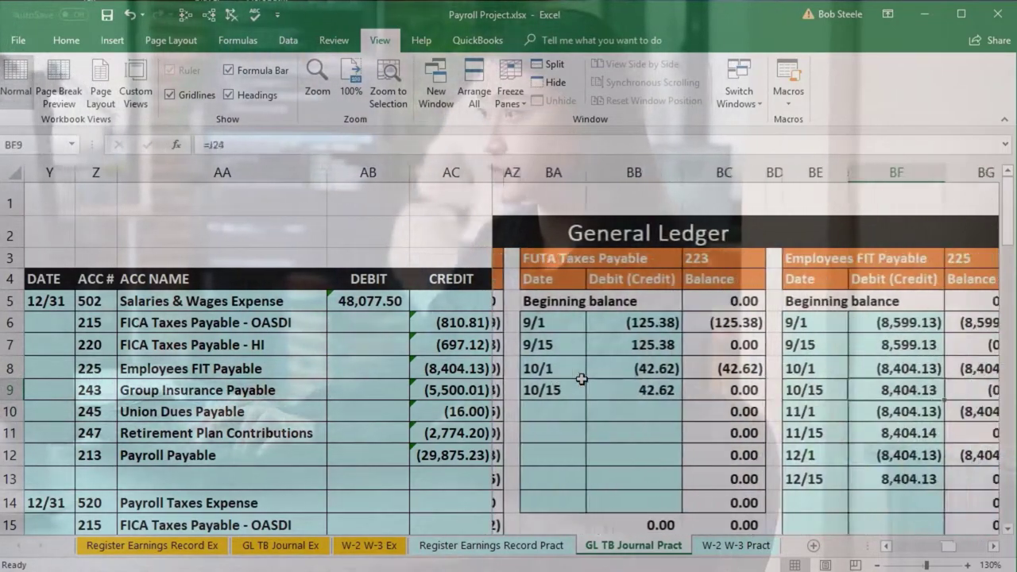
key("Right")
key("Right")
key("Right")
key("Right")
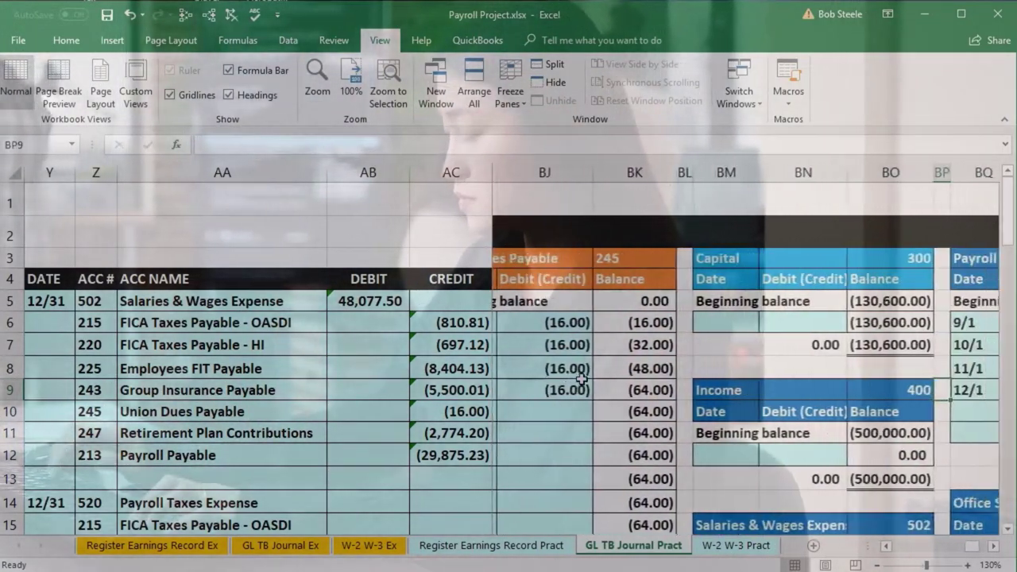
key("Down")
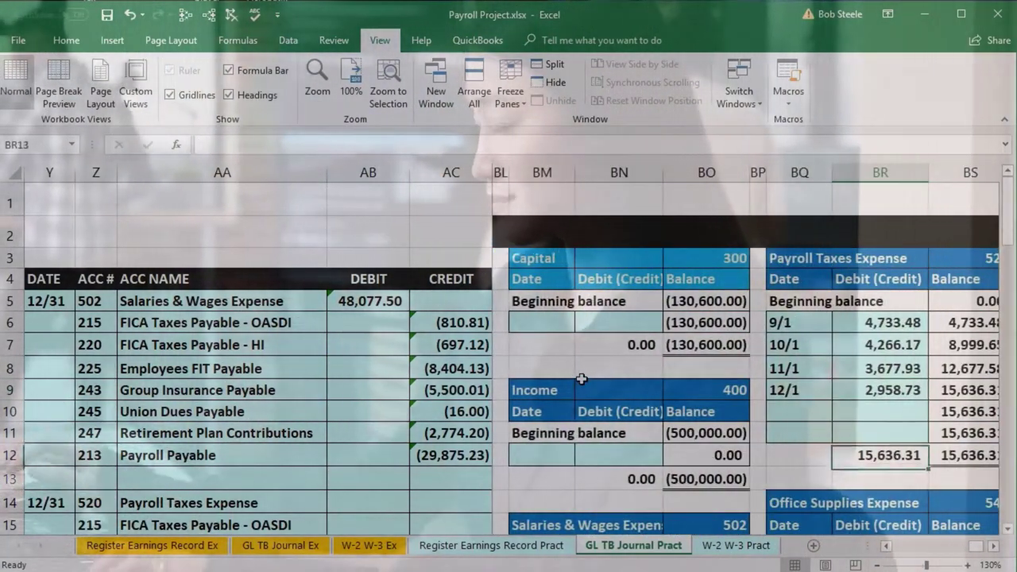
key("Down")
key("Down")
key("Down")
key("Down")
key("Down")
key("Down")
key("Down")
key("Down")
key("Down")
key("Down")
key("Down")
key("Down")
key("Down")
key("Down")
key("Down")
key("Down")
key("Down")
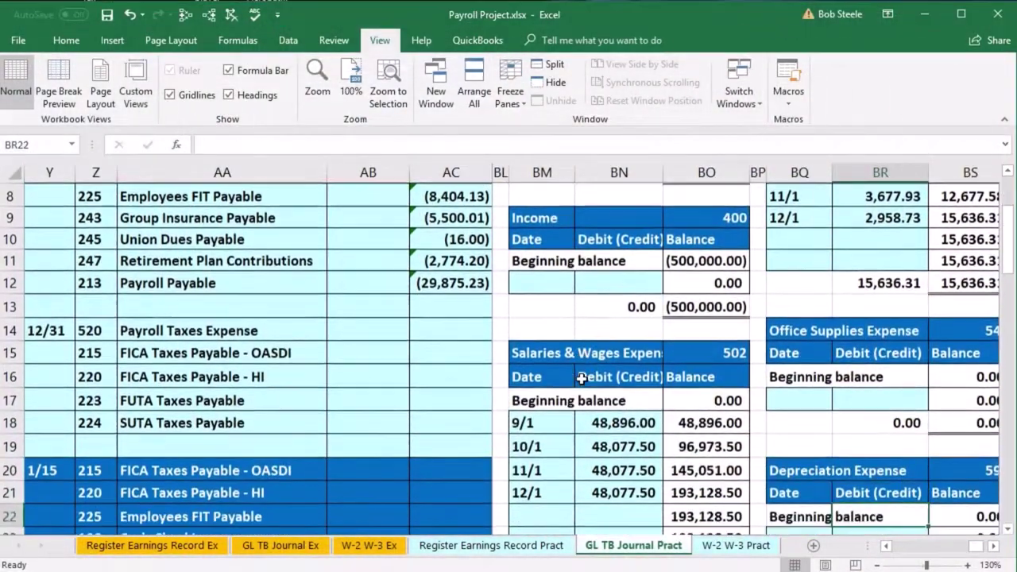
key("Left")
key("Left")
key("Left")
key("Left")
key("Left")
key("Left")
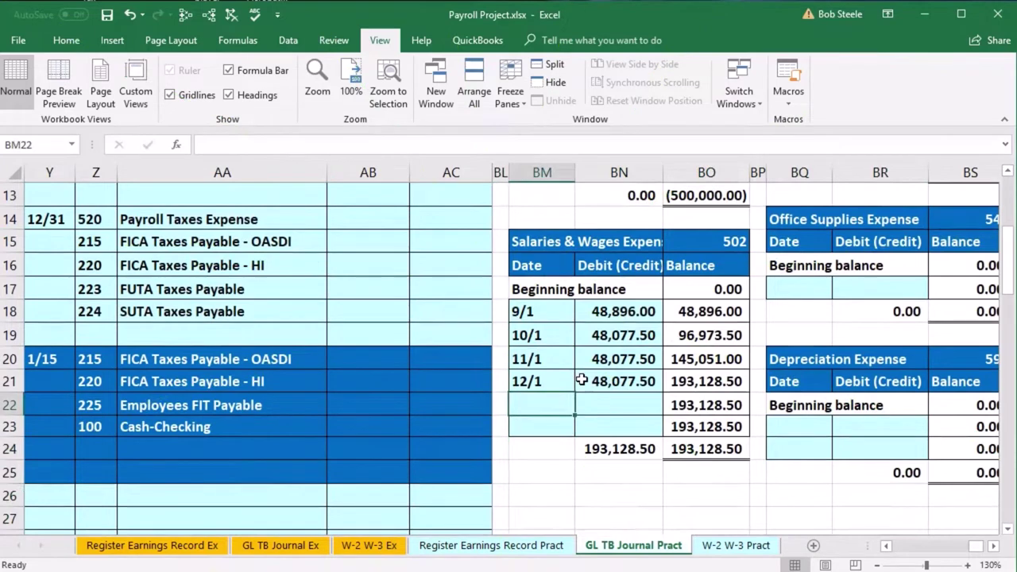
type("12/31")
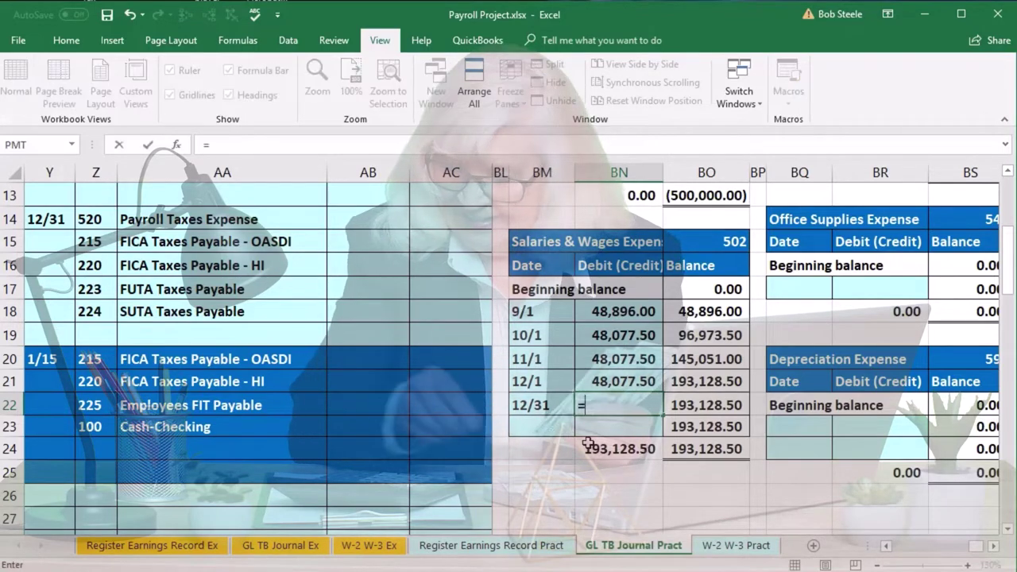
scroll(458, 428, "up", 4)
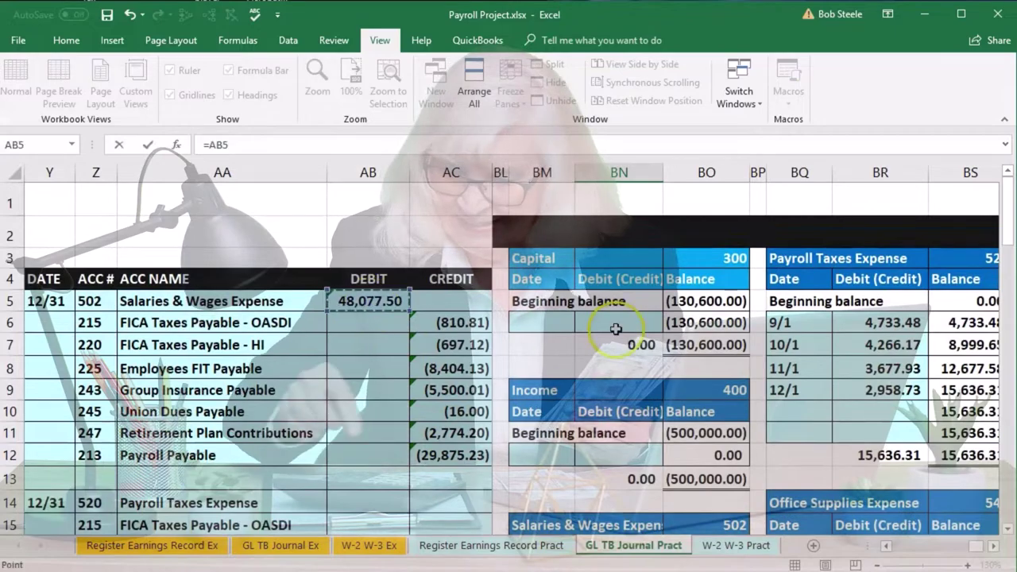
key("Return")
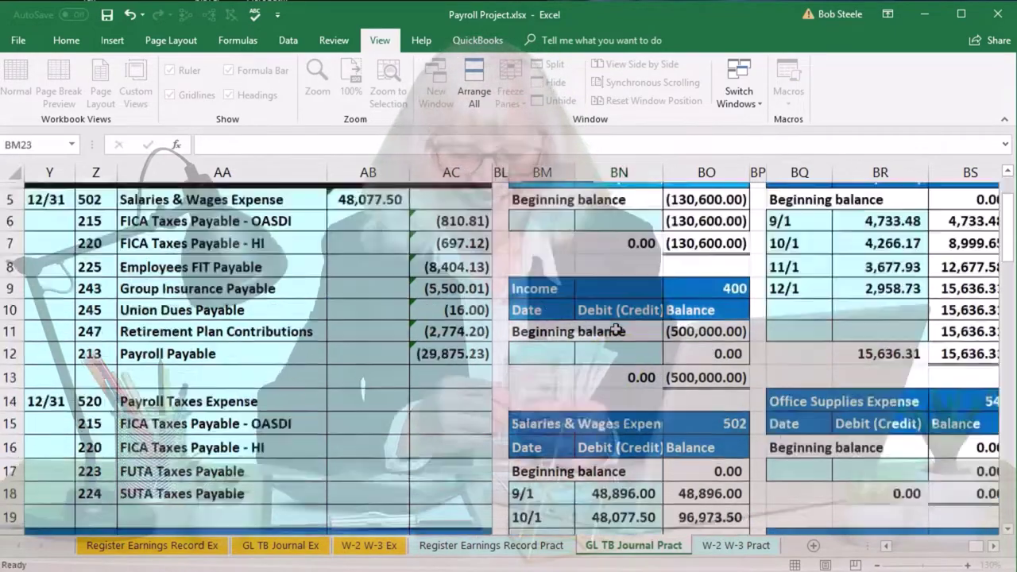
Post the OASDI credit to the FICA Taxes Payable - OASDI ledger, dating AS18 12/31 and linking AT18 to journal cell AC6.
scroll(615, 328, "up", 3)
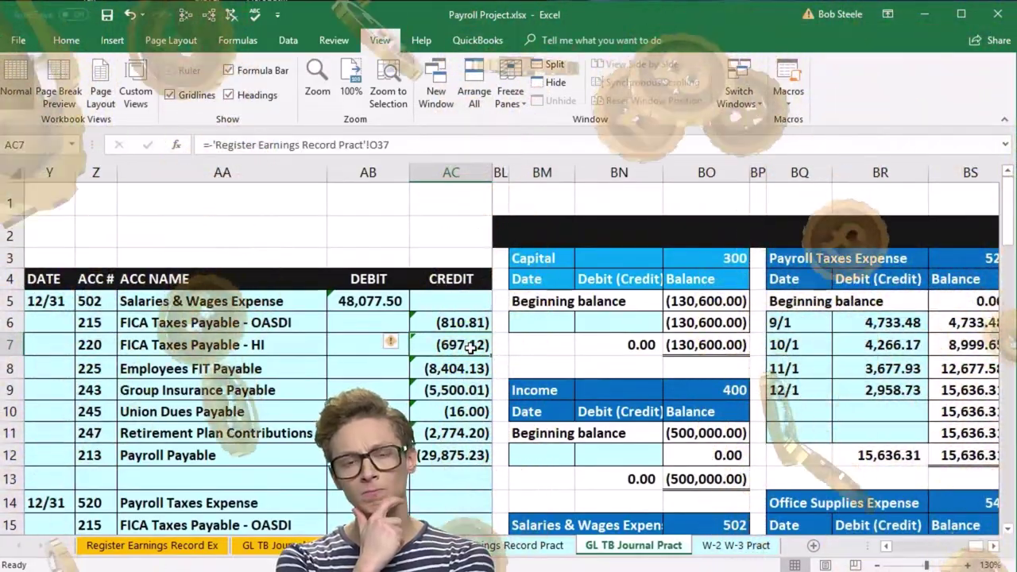
key("Right")
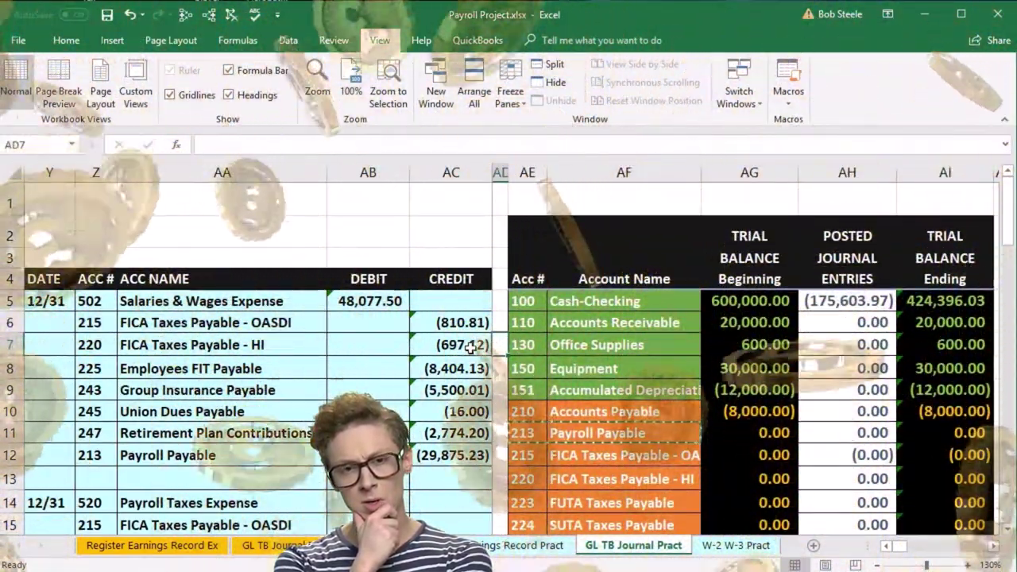
left_click(102, 322)
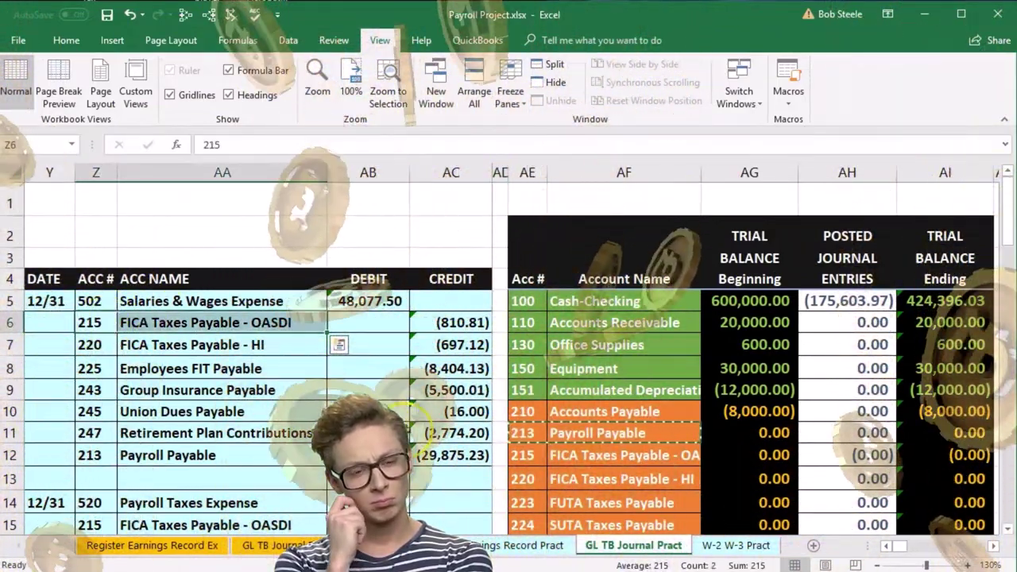
left_click_drag(528, 456, 551, 455)
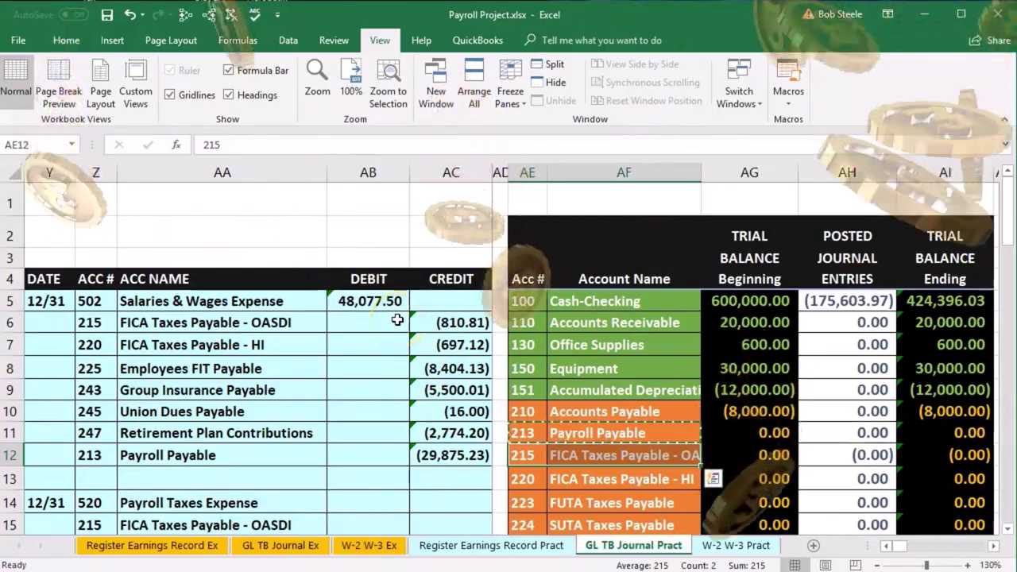
key("Right")
key("Right")
key("Right")
key("Right")
key("Right")
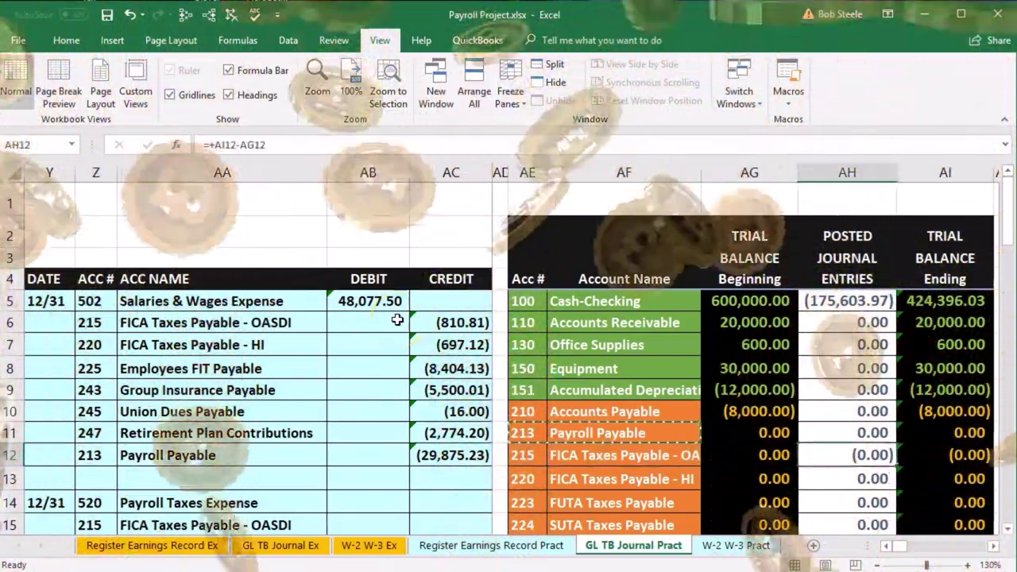
key("Right")
key("Right")
key("Right")
key("Right")
key("Right")
key("Right")
key("Right")
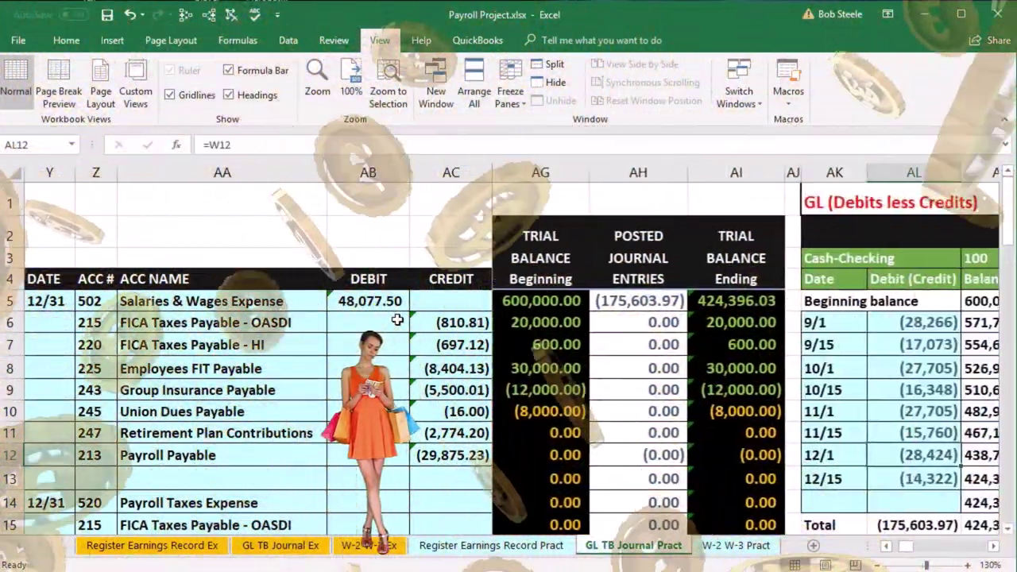
key("Right")
key("Right")
key("Right")
key("Right")
key("Right")
key("Right")
key("Right")
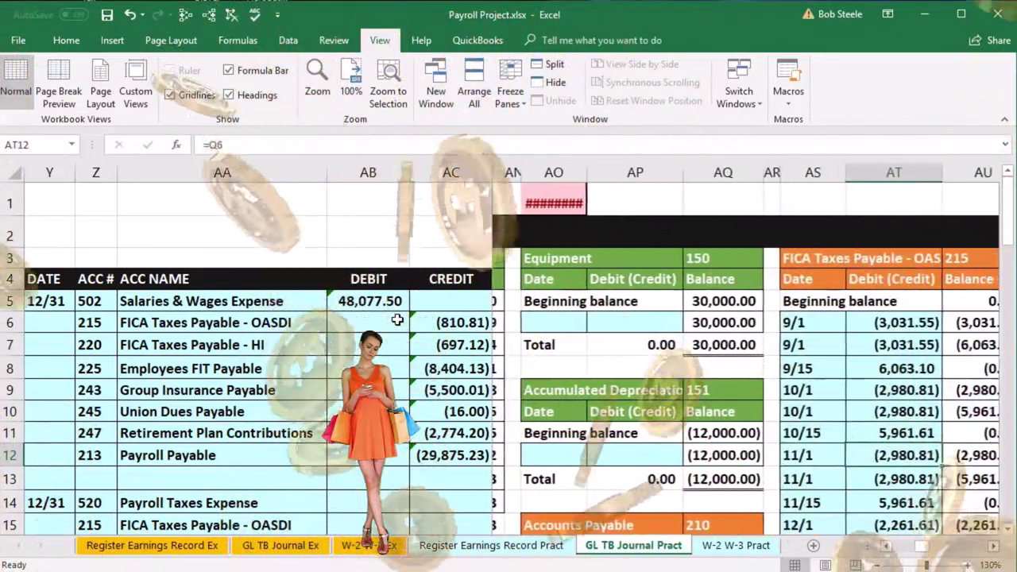
key("Left")
key("Left")
key("Left")
key("Left")
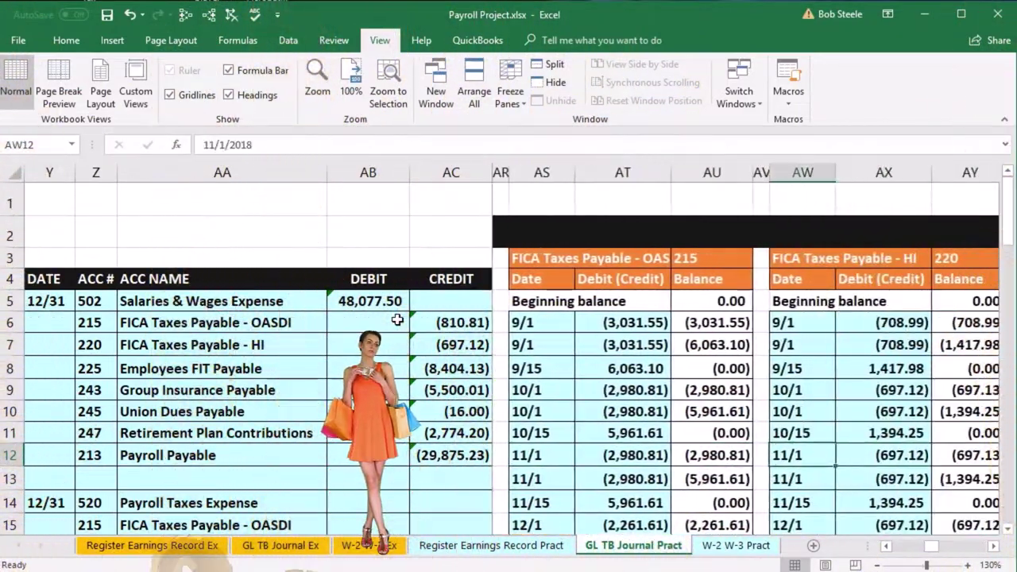
key("Left")
key("Down")
key("Down")
key("Down")
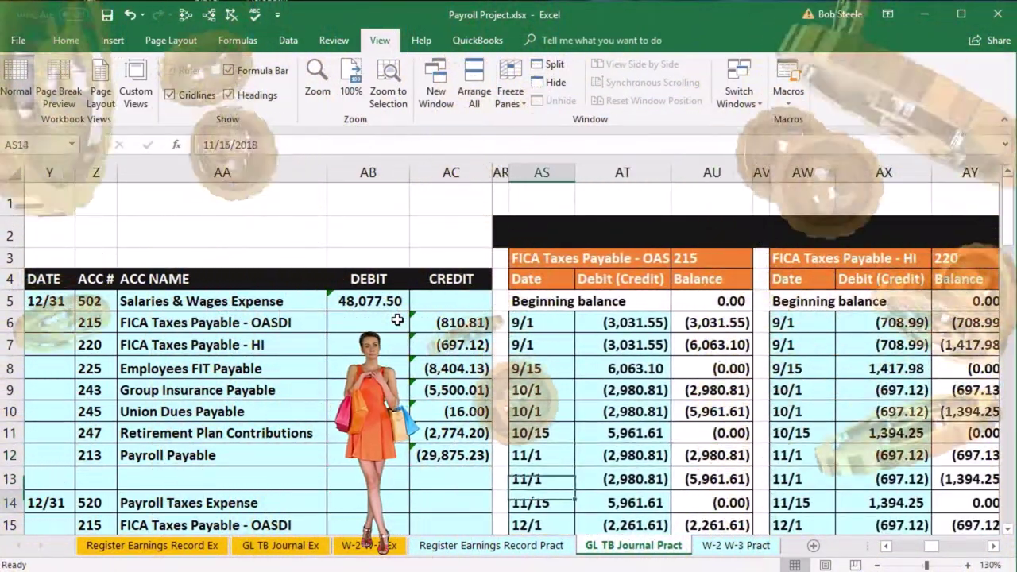
key("Down")
key("Down")
key("Down")
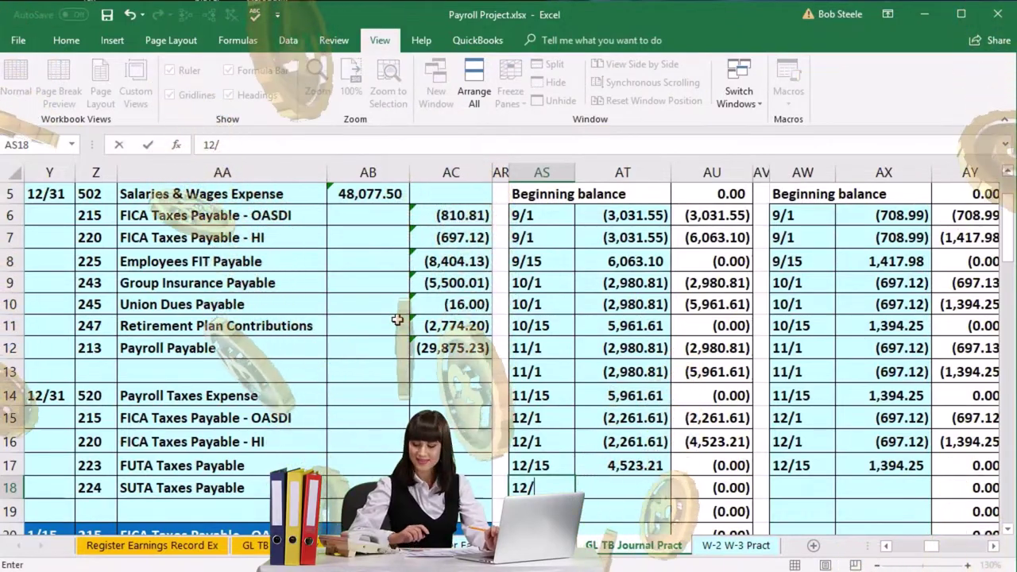
type("12/31")
key("Tab")
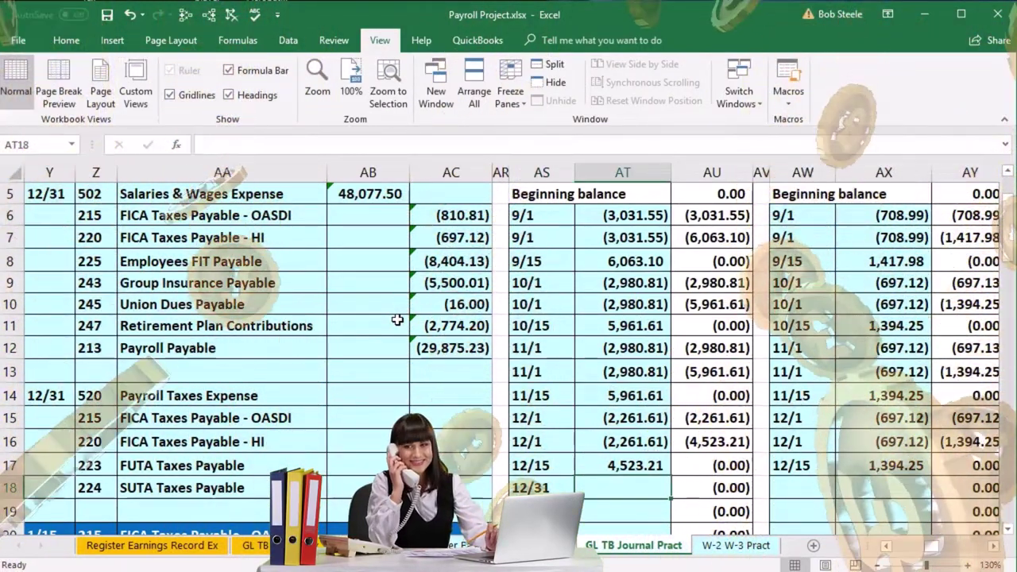
type("=")
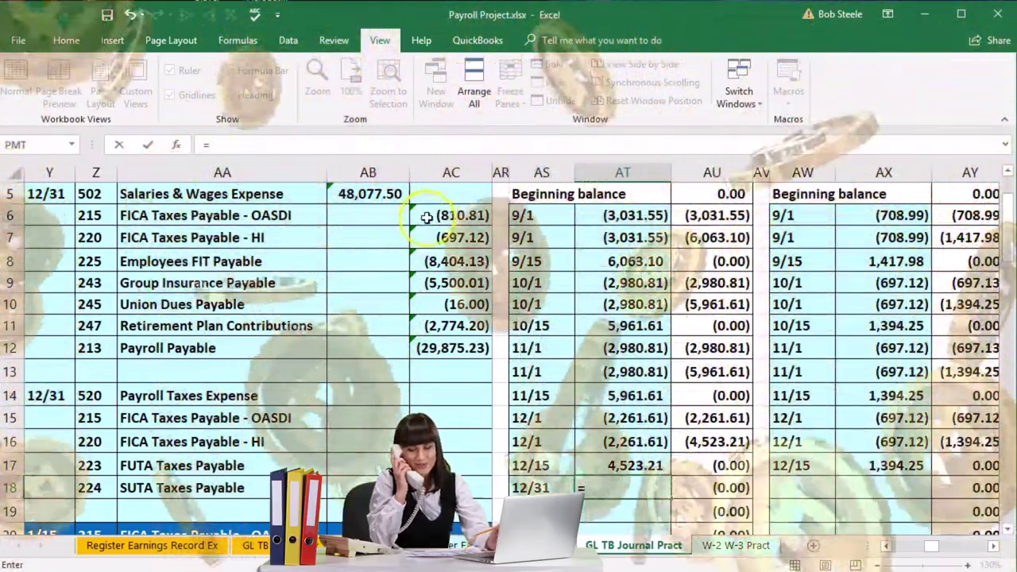
left_click(429, 215)
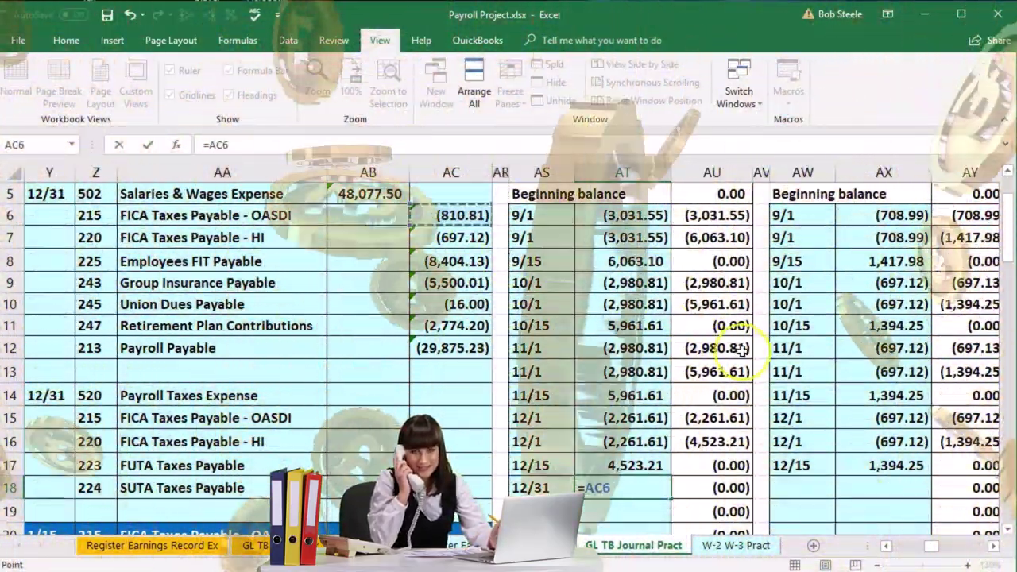
key("Return")
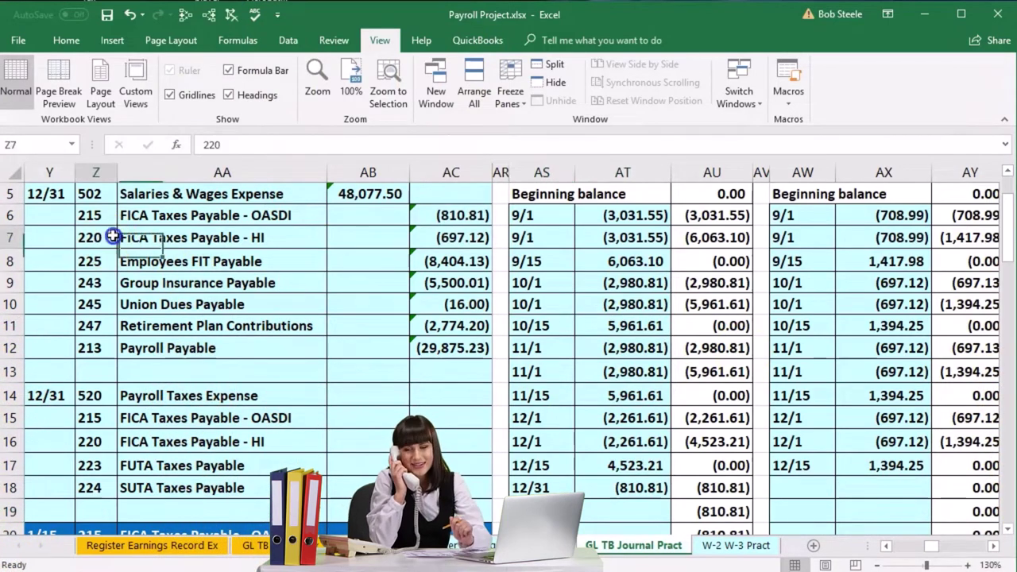
Post the HI credit to the FICA Taxes Payable - HI ledger, dating AW18 12/31 and linking AX18 to journal cell AC7.
left_click_drag(114, 236, 239, 242)
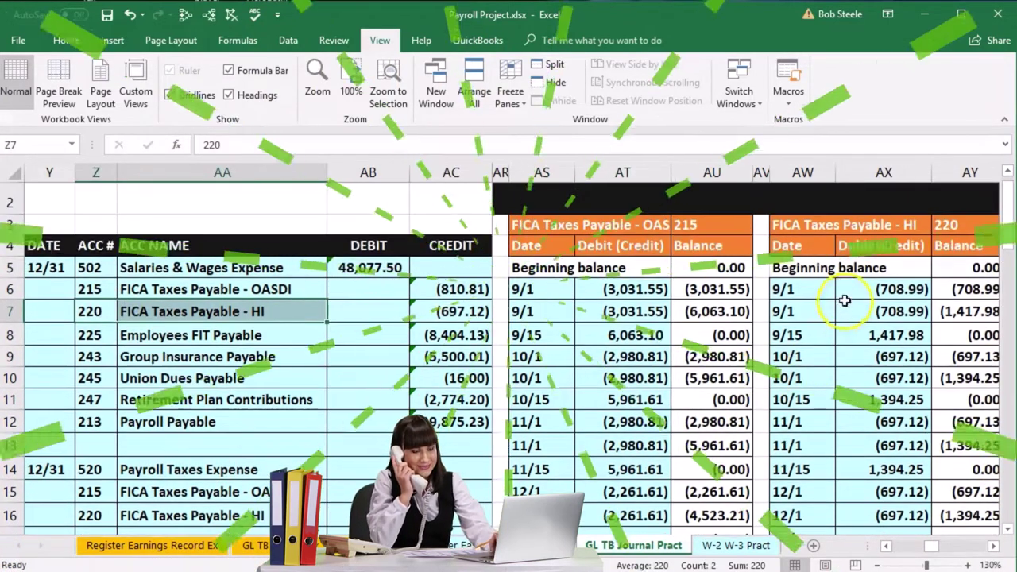
key("Right")
key("Right")
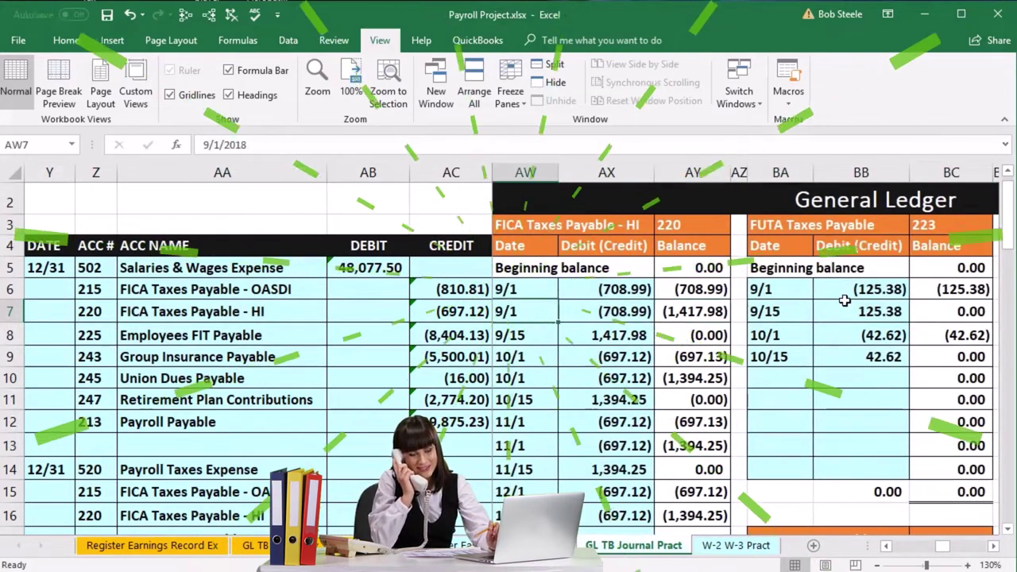
key("Down")
key("Down")
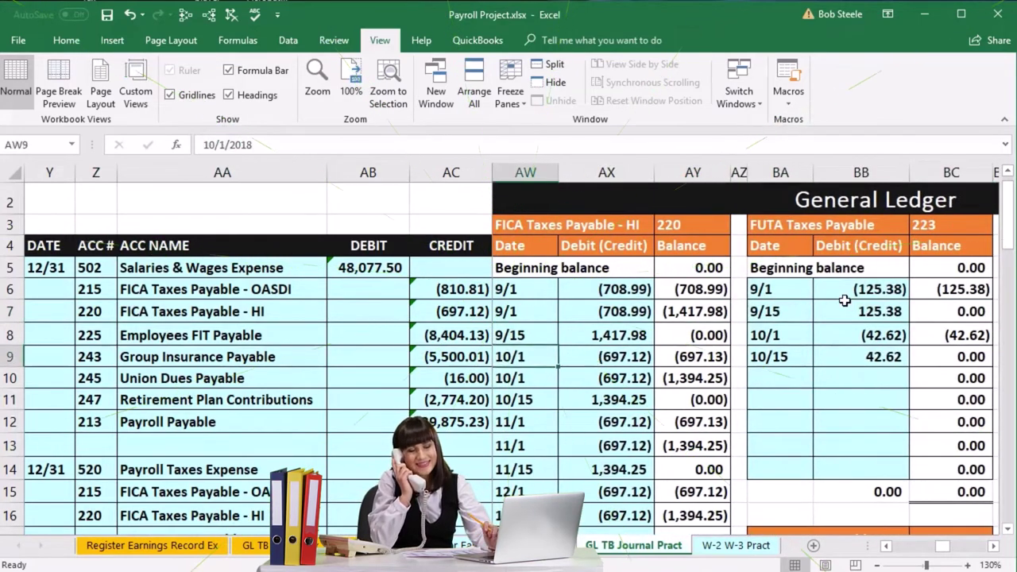
key("Down")
key("Down")
key("Down")
key("Down")
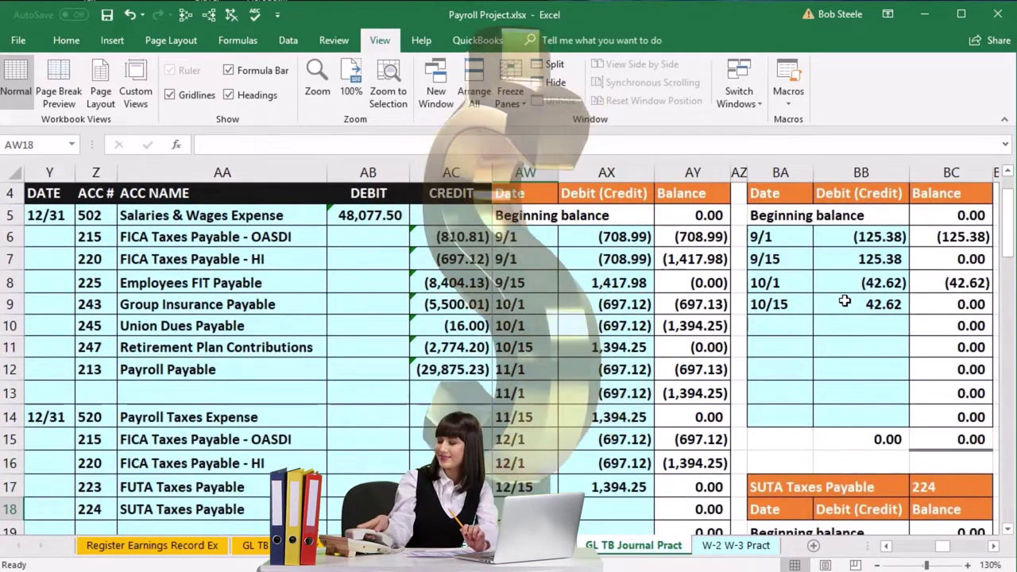
type("12/31")
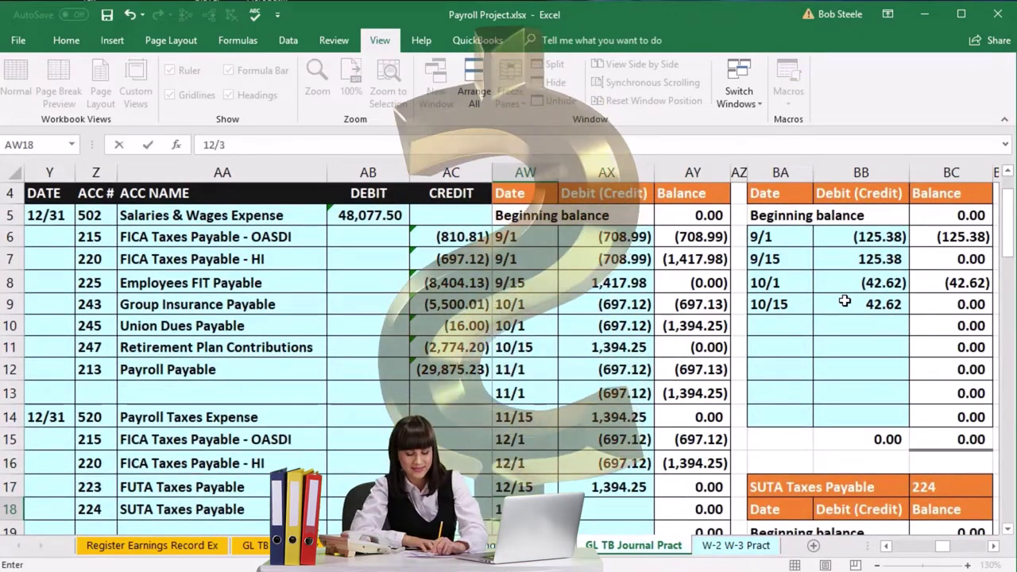
key("Tab")
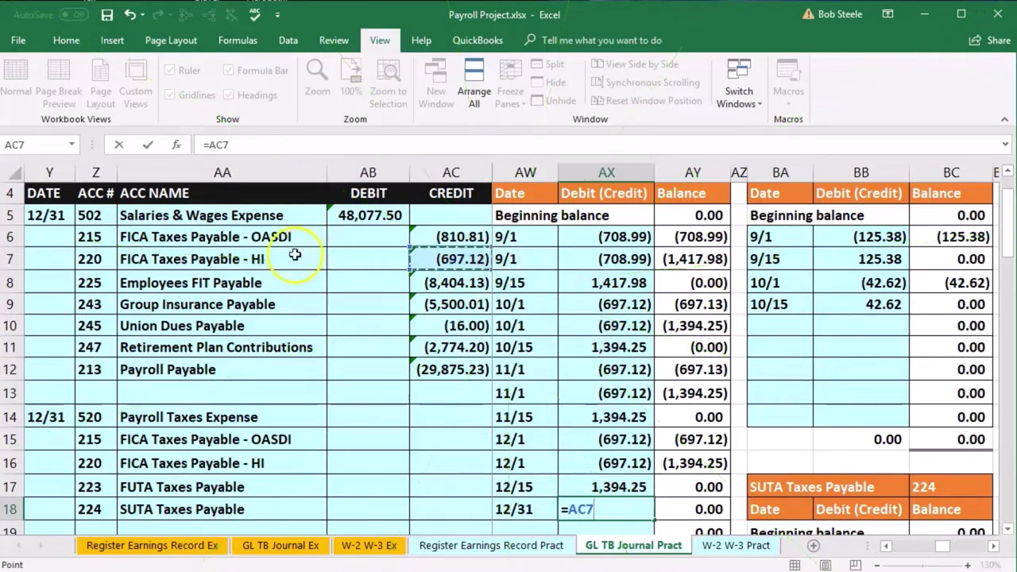
key("Return")
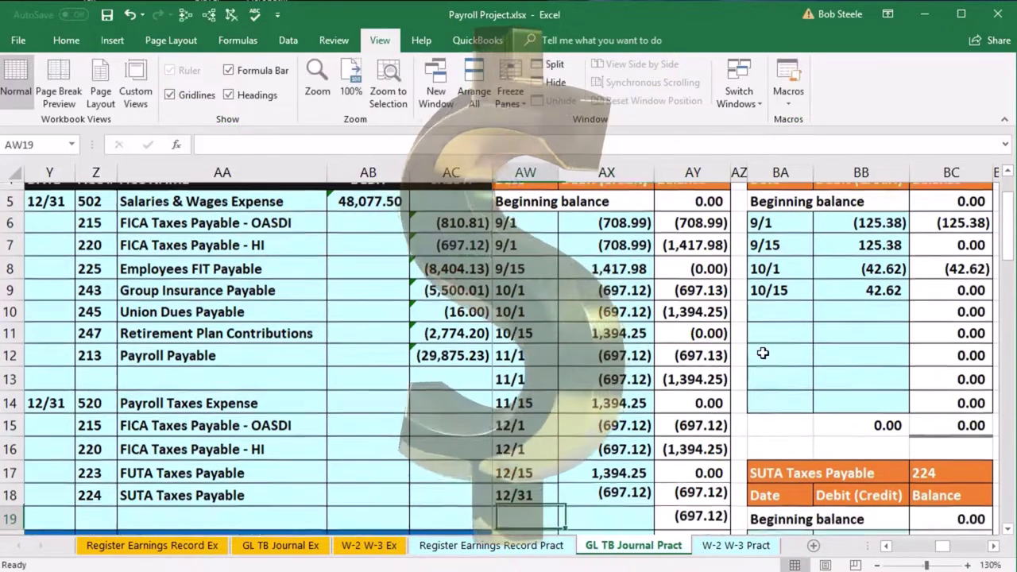
Post the federal income tax credit to the Employees FIT Payable ledger, dating BE14 12/31 and linking BF14 to journal cell AC8.
scroll(763, 354, "up", 1)
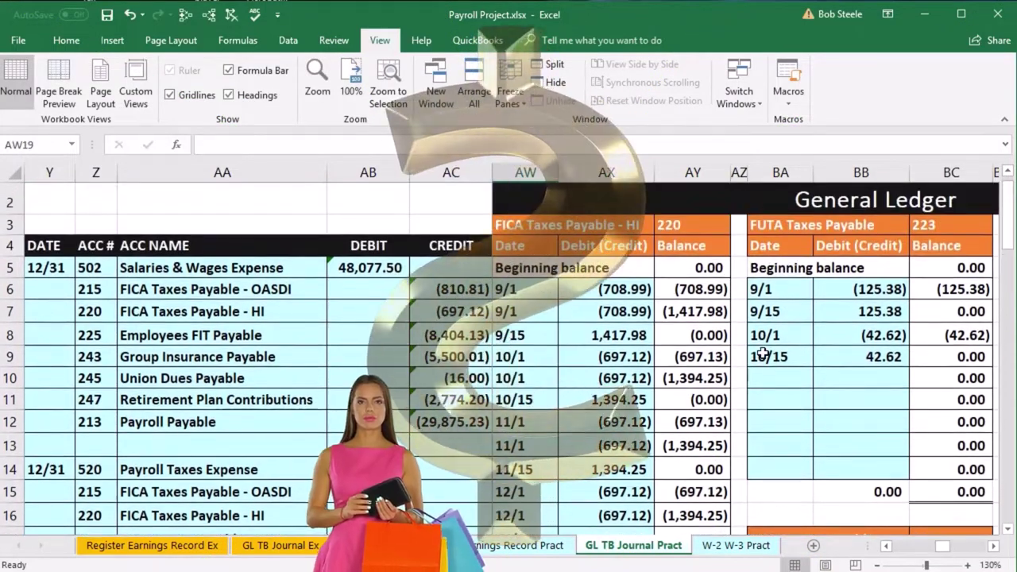
scroll(763, 353, "down", 1)
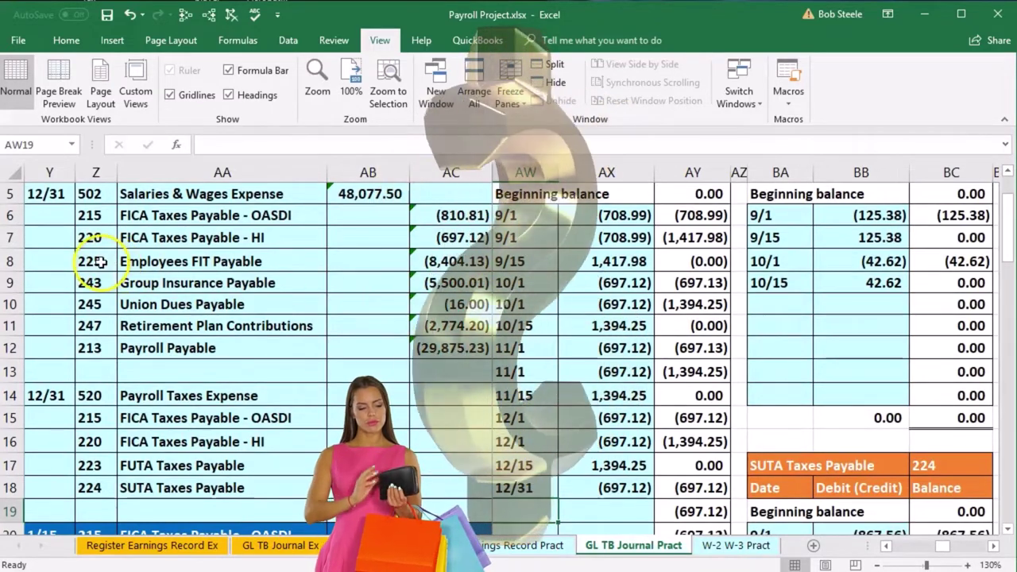
left_click_drag(105, 261, 126, 263)
scroll(151, 293, "up", 1)
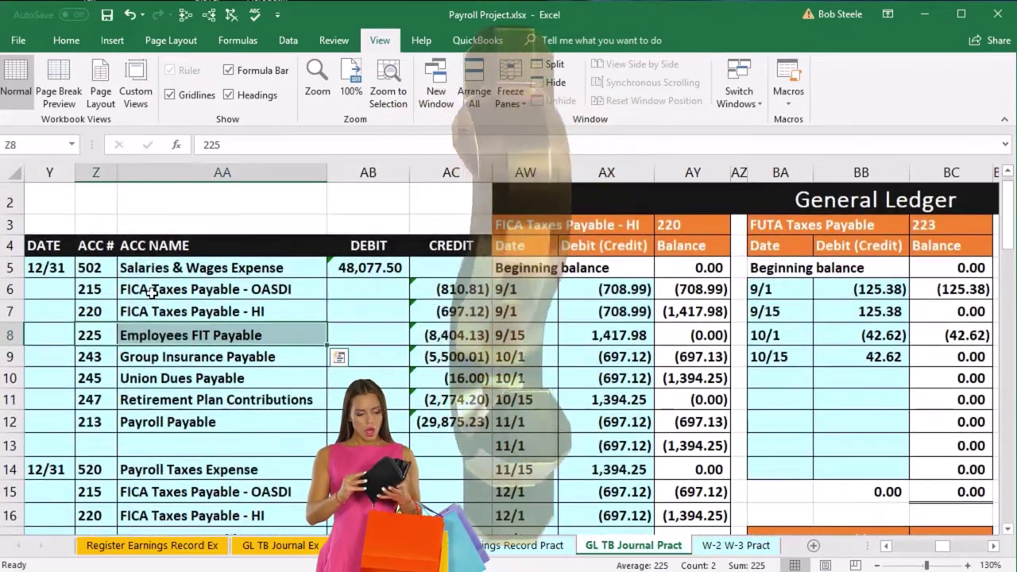
scroll(179, 359, "down", 1)
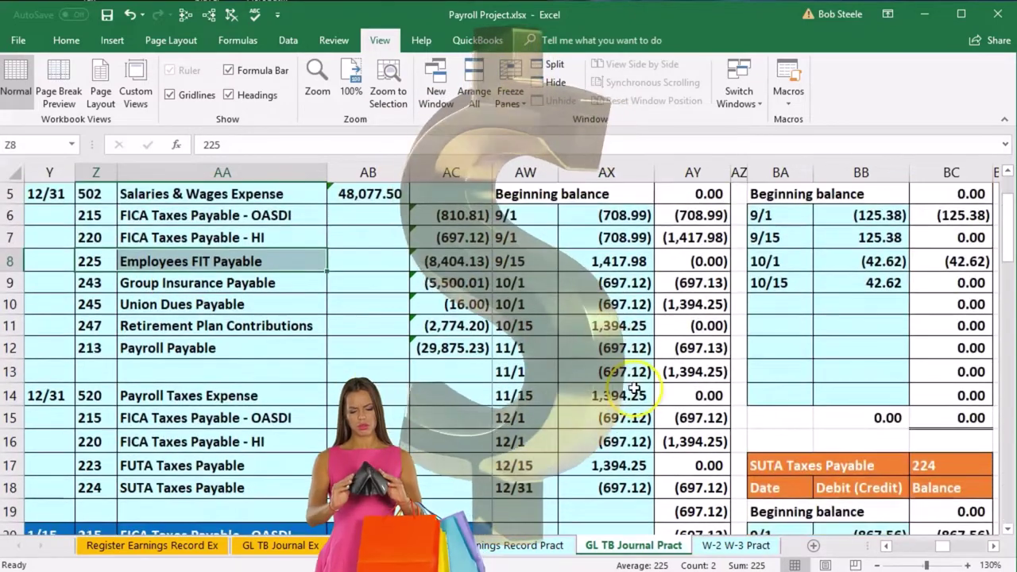
left_click(676, 380)
key("Right")
key("Right")
key("Right")
key("Right")
key("Right")
key("Right")
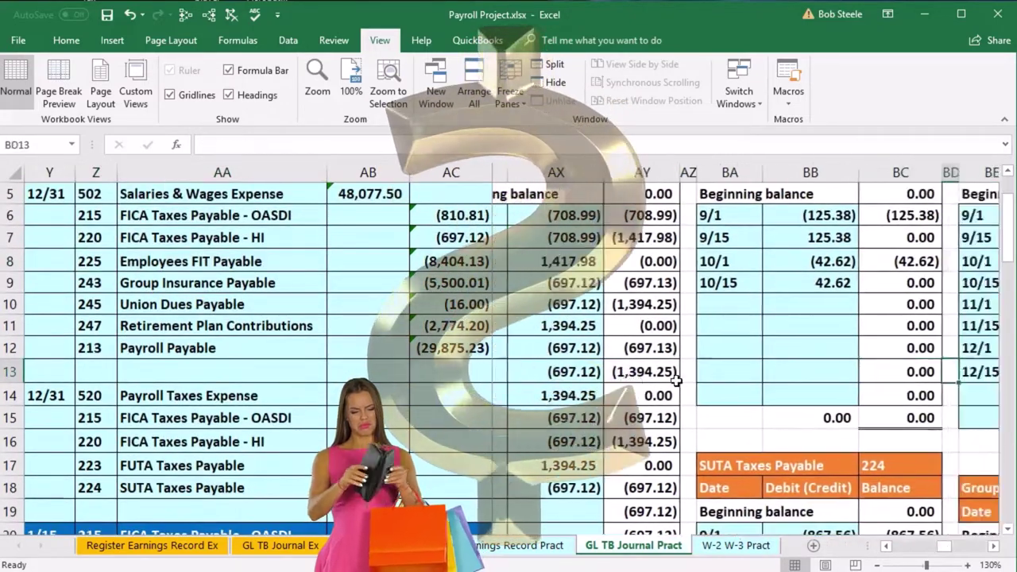
key("Right")
key("Right")
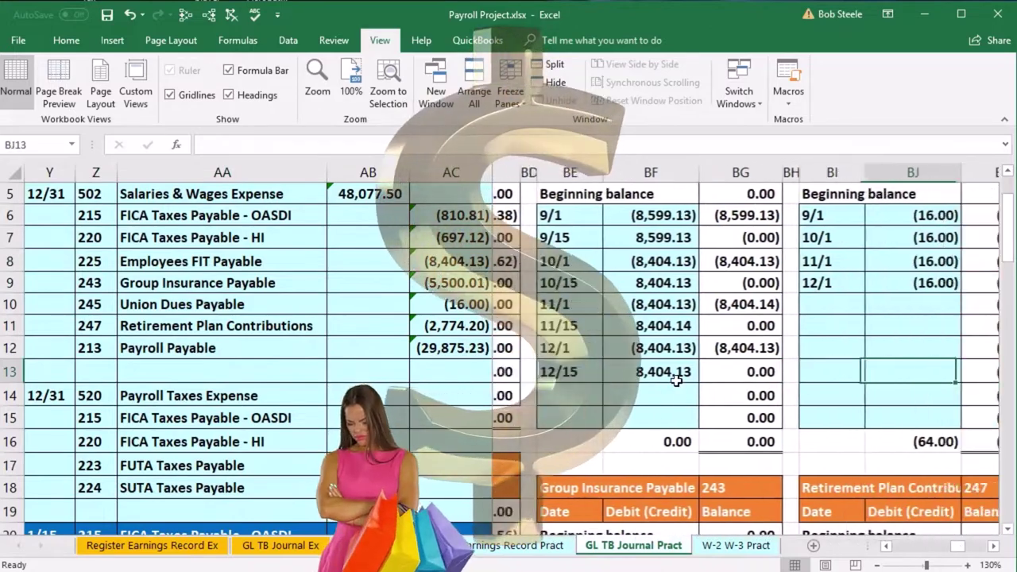
scroll(675, 379, "up", 1)
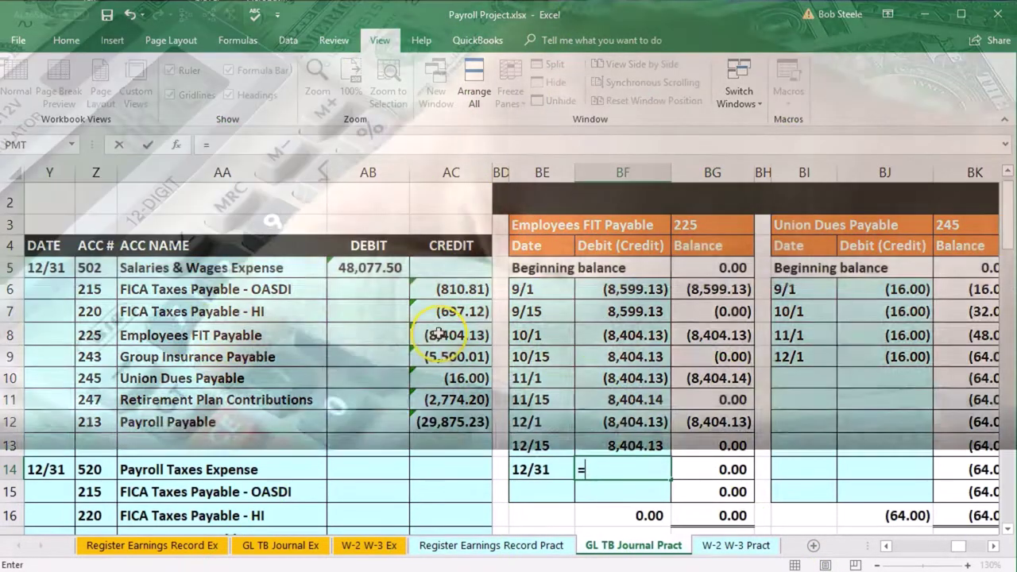
left_click(448, 335)
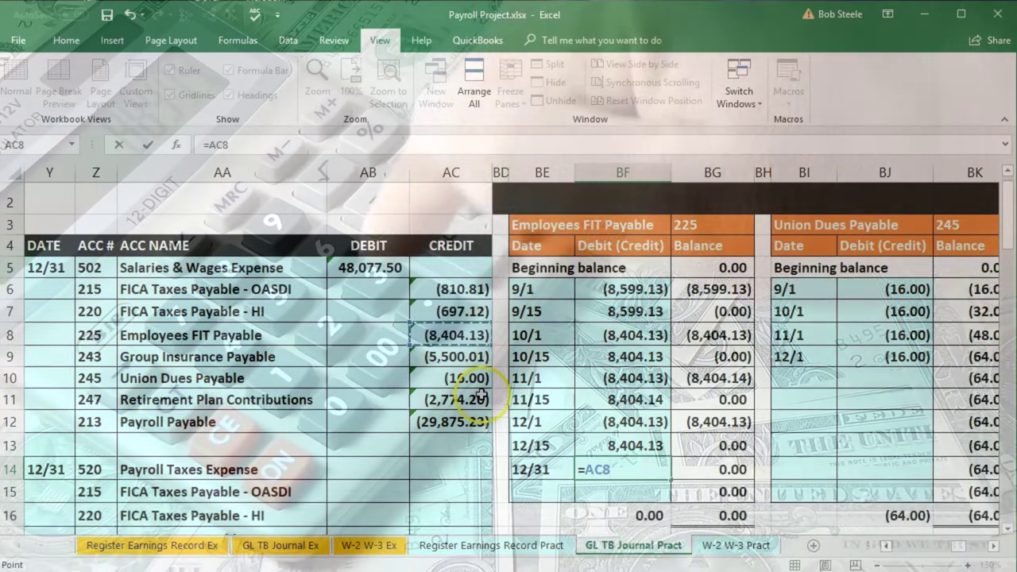
key("Return")
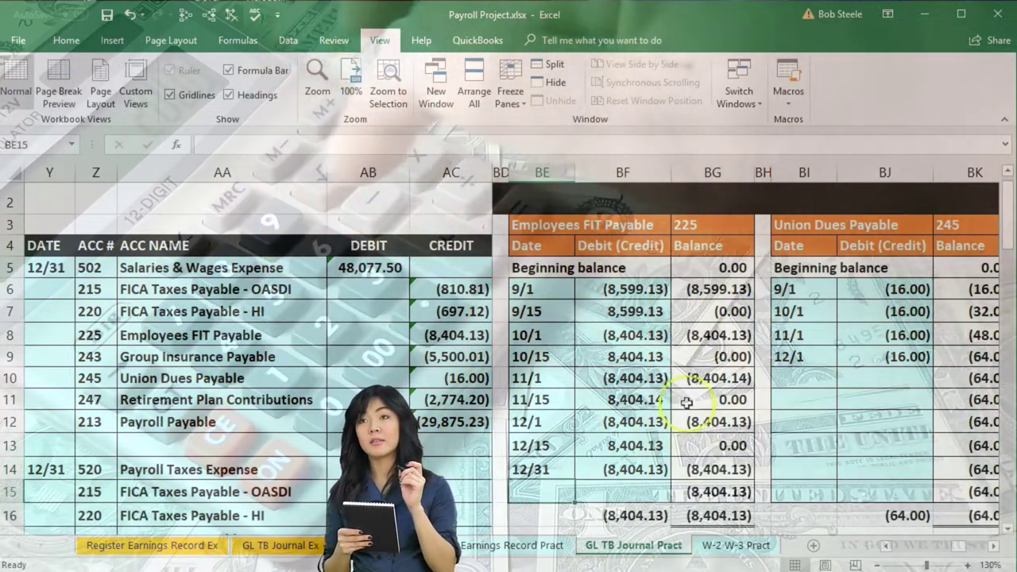
Review the Employees FIT Payable ledger's postings and running balance from the 9/1 entry through 11/15.
left_click(650, 294)
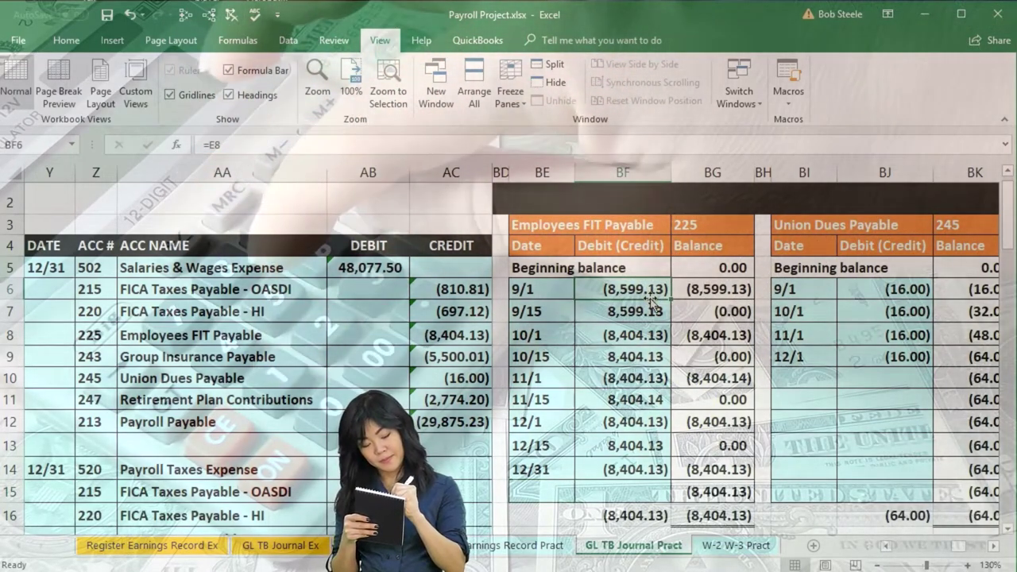
key("Down")
key("Right")
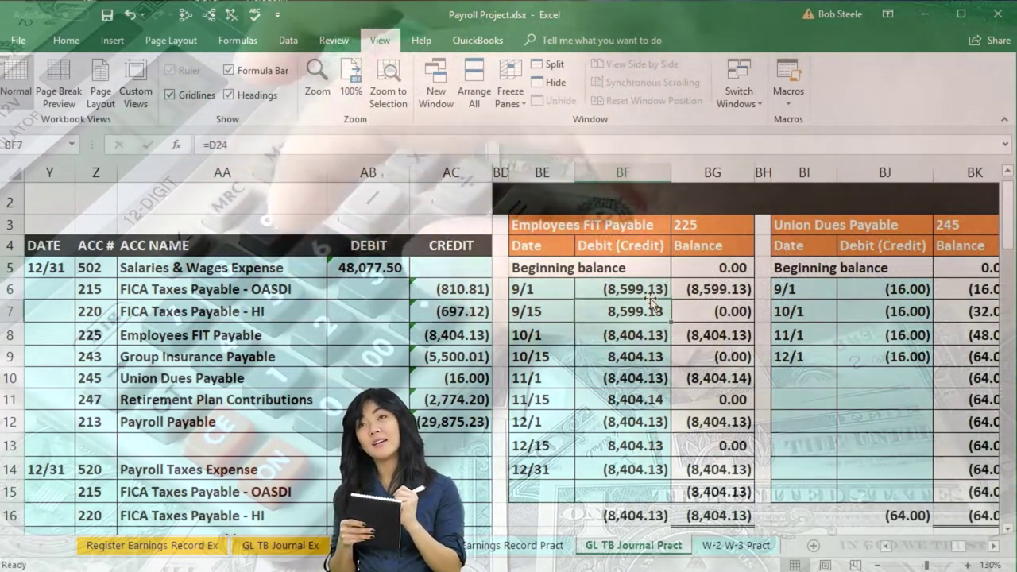
key("Down")
key("Down")
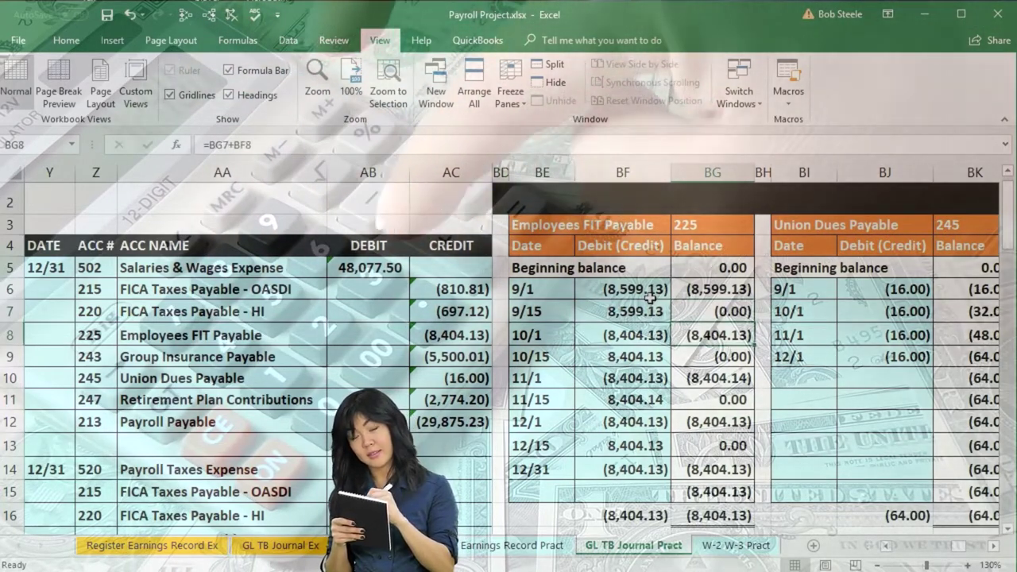
key("Down")
key("Down")
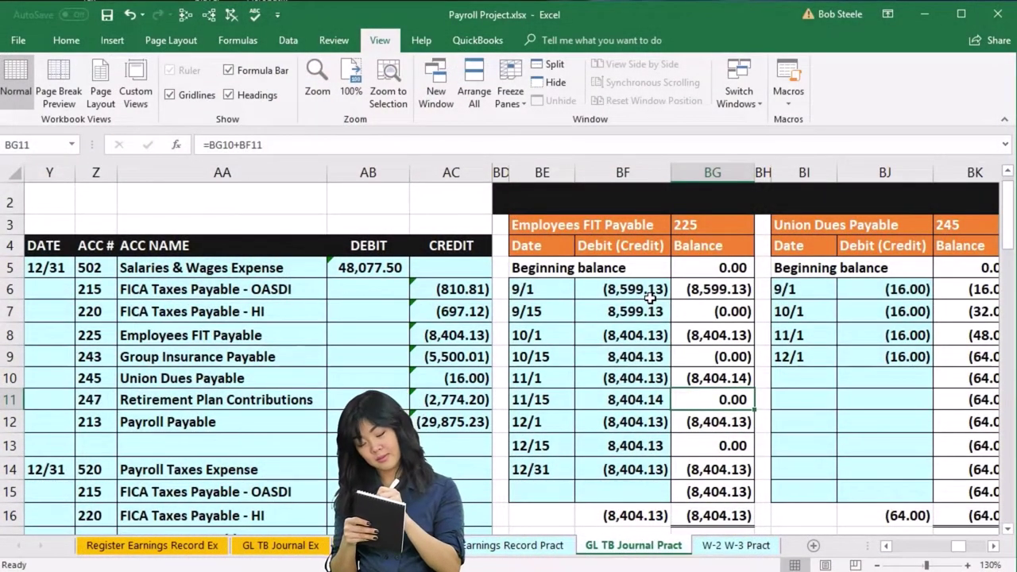
Post the group insurance credit to the Group Insurance Payable ledger, dating BE25 12/31 and linking BF25 to journal cell AC9.
left_click_drag(93, 359, 118, 361)
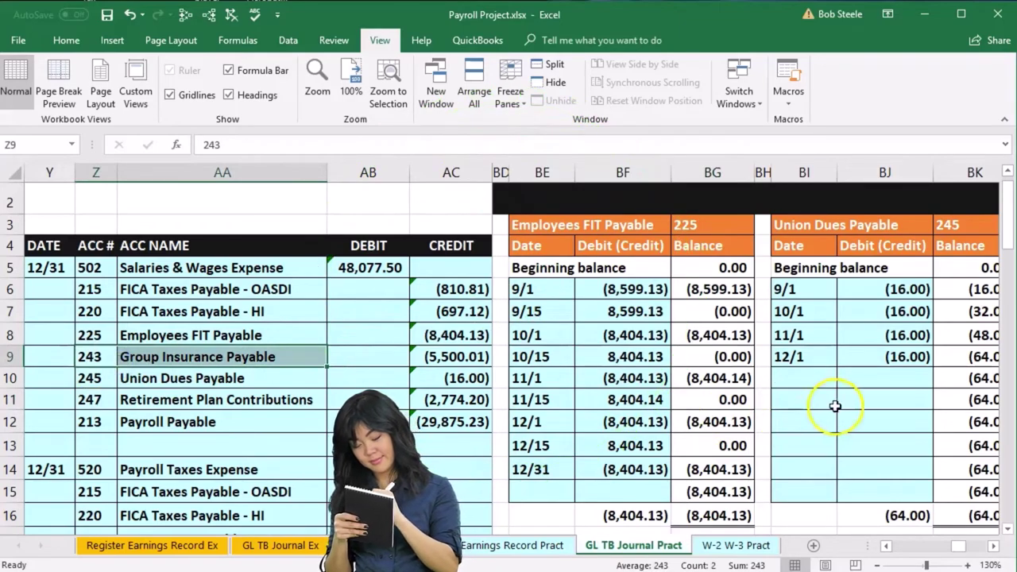
scroll(685, 429, "down", 4)
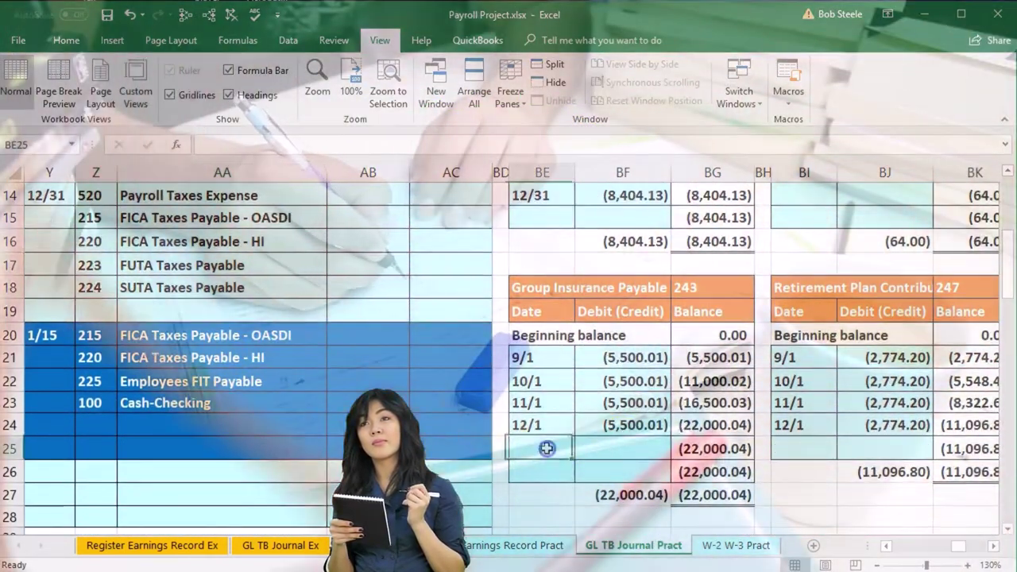
left_click(547, 448)
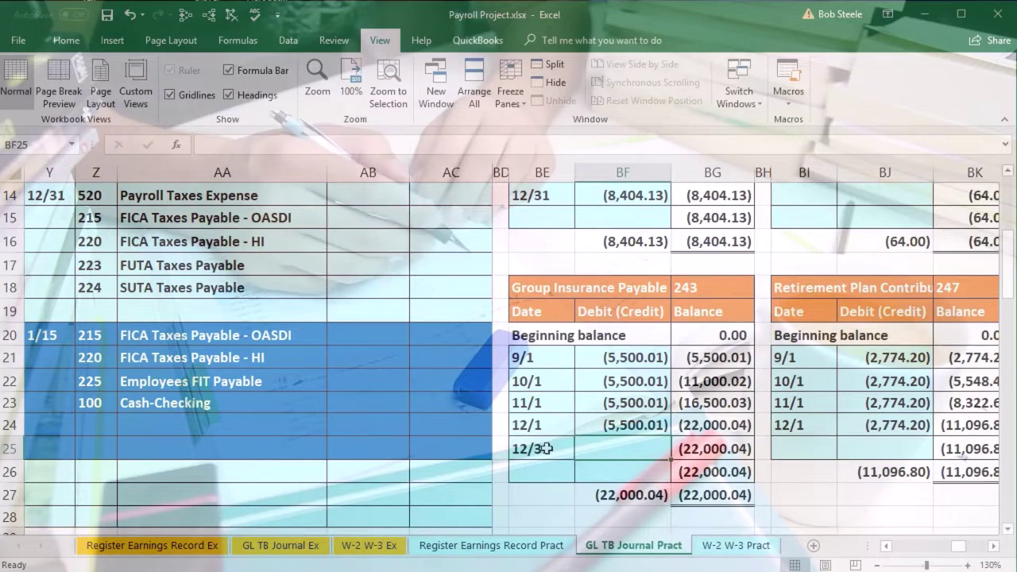
scroll(423, 445, "up", 3)
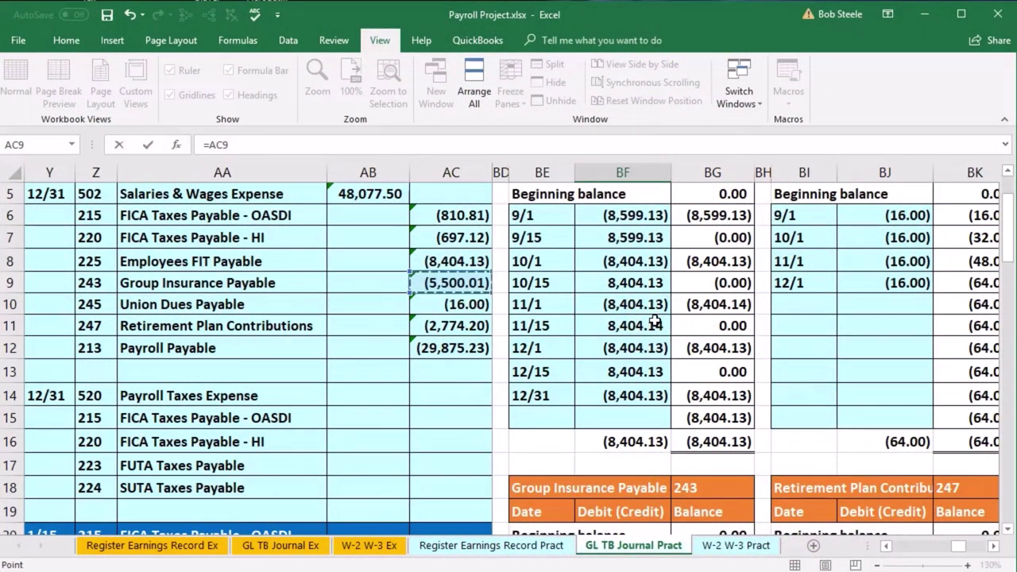
key("Return")
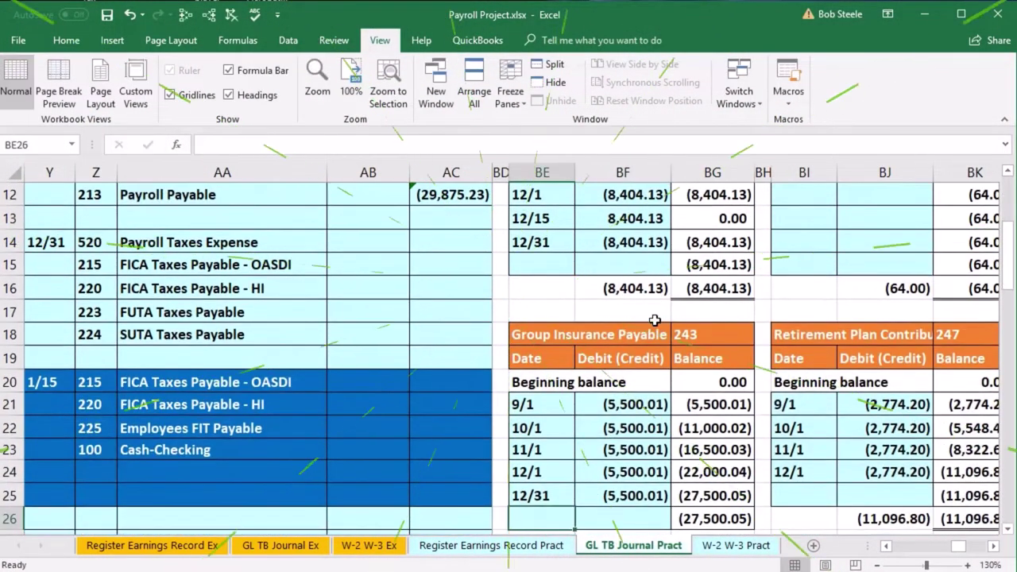
Post the union dues credit to the Union Dues Payable ledger, dating BI10 12/31 and linking BJ10 to journal cell AC10.
scroll(646, 364, "up", 2)
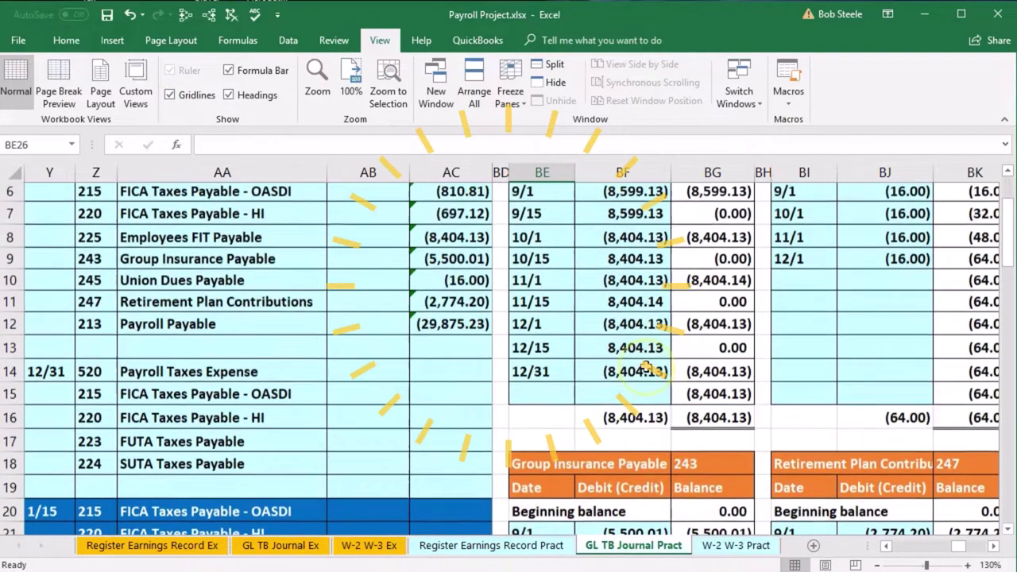
left_click_drag(100, 282, 137, 289)
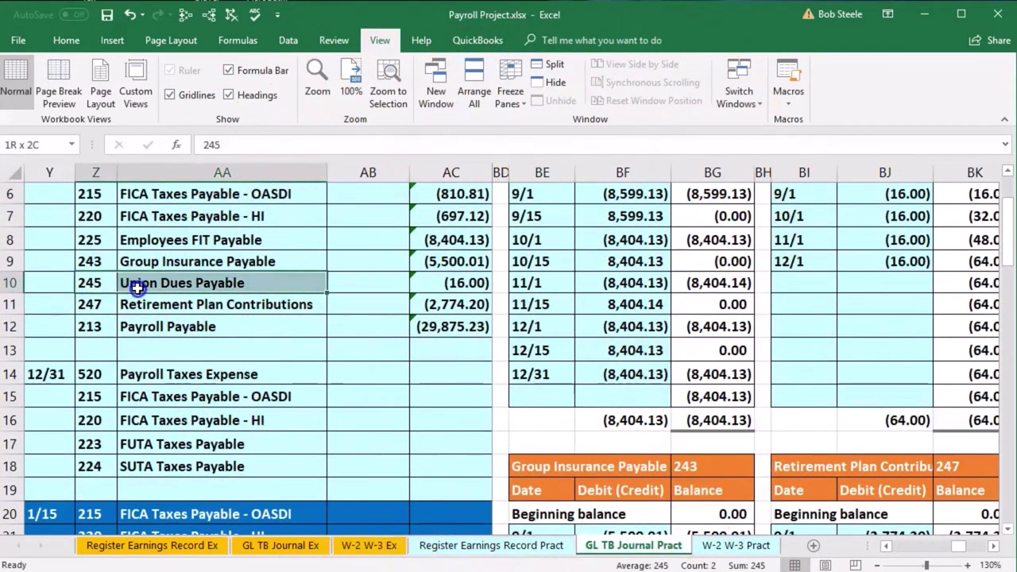
scroll(732, 390, "up", 2)
left_click(806, 322)
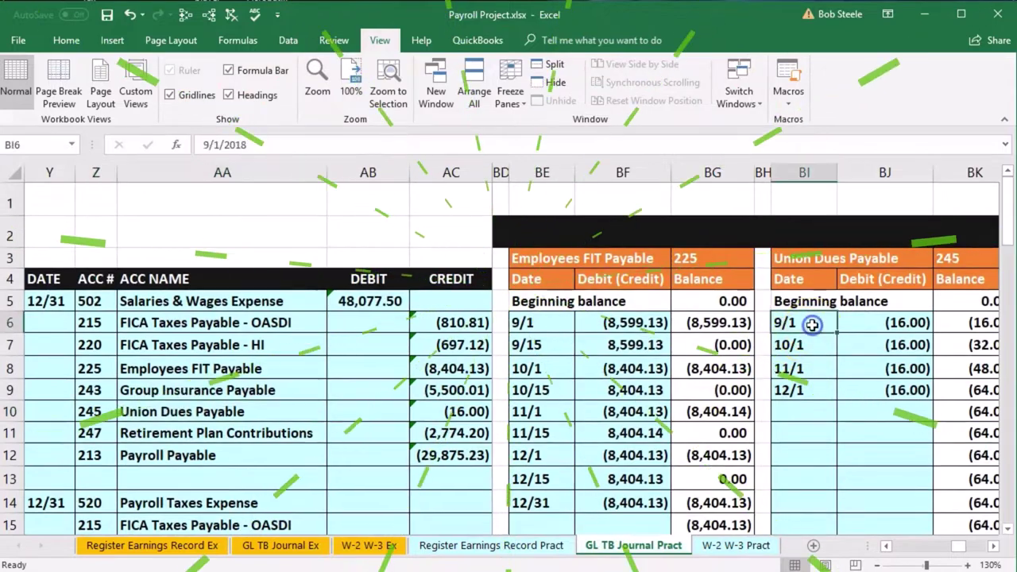
key("Right")
key("Right")
key("Right")
key("Right")
key("Right")
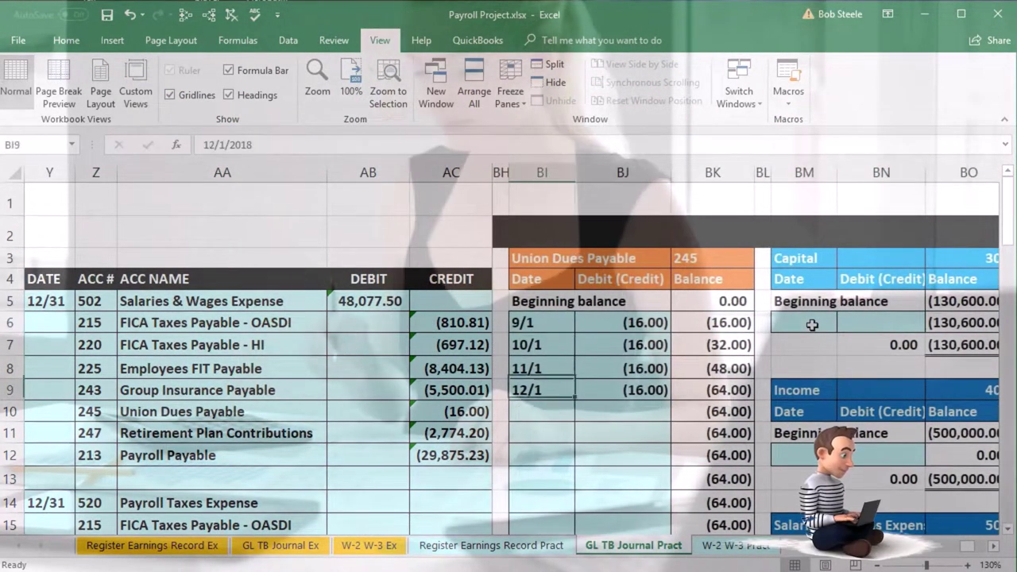
key("Down")
key("Down")
key("Down")
key("Down")
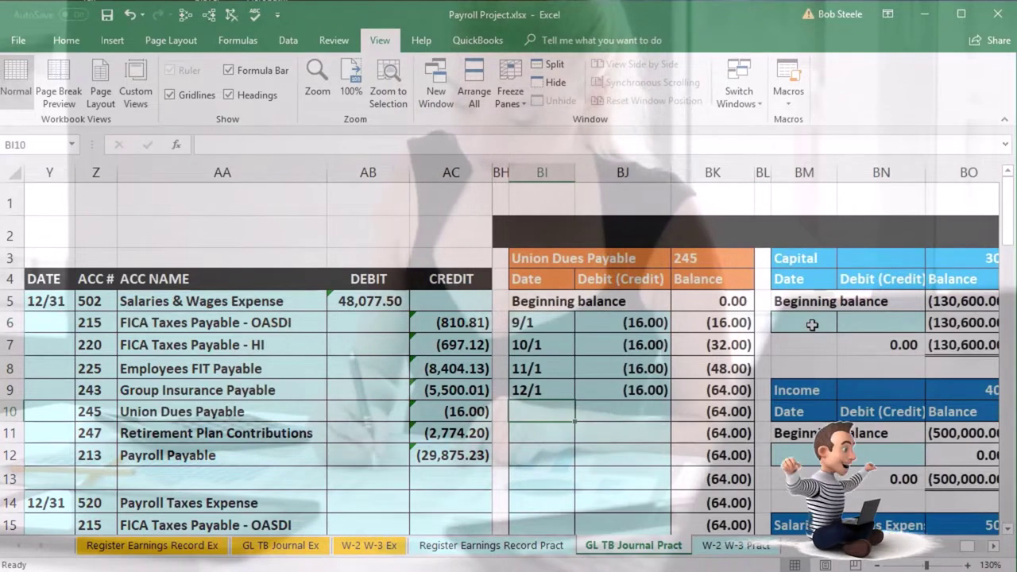
type("12/31")
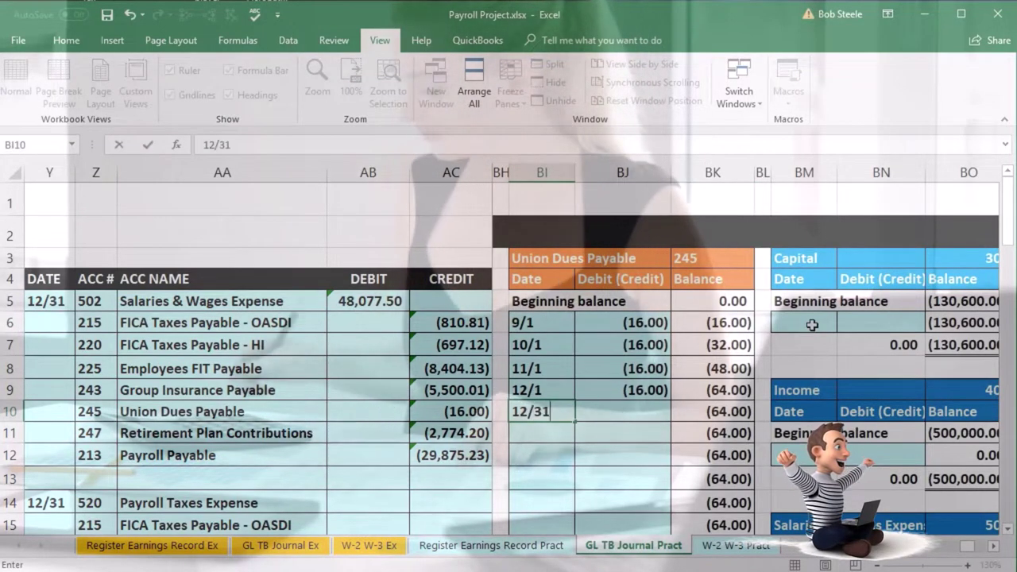
key("Tab")
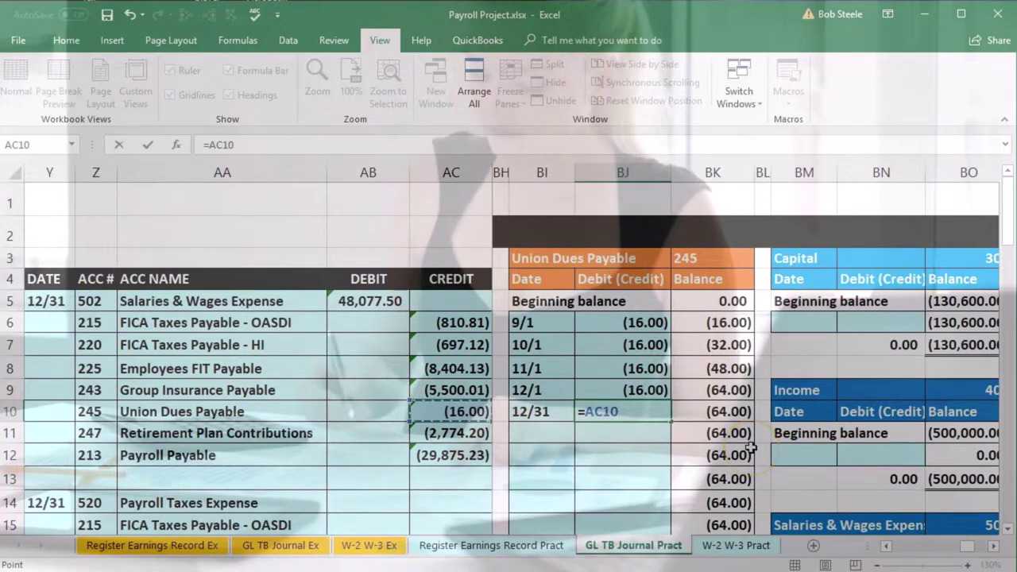
key("Return")
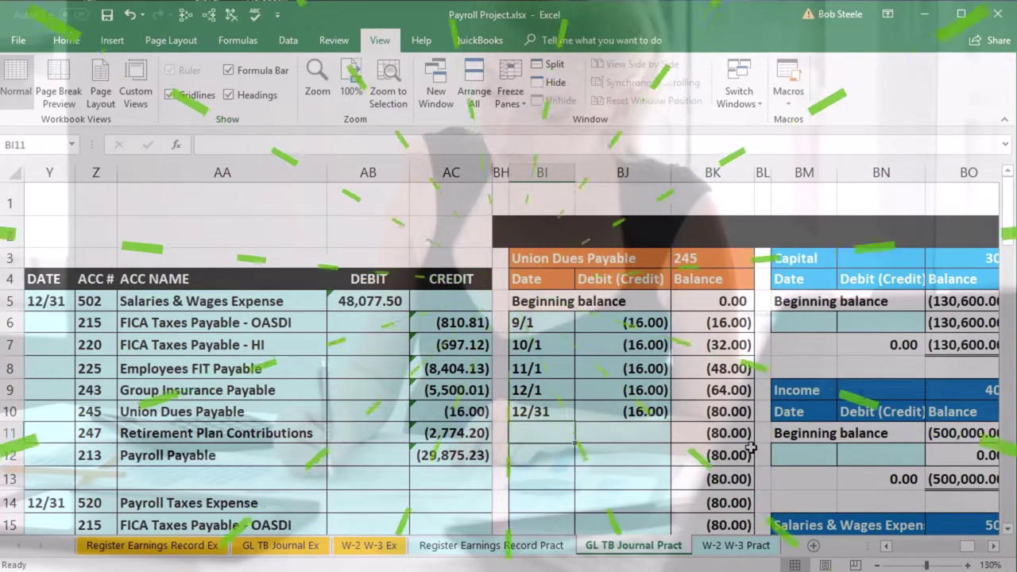
Post the retirement plan credit to the Retirement Plan Contributions ledger, dating BI25 12/31 and linking BJ25 to journal cell AC11.
key("Down")
key("Down")
key("Down")
key("Down")
key("Down")
key("Down")
key("Down")
key("Down")
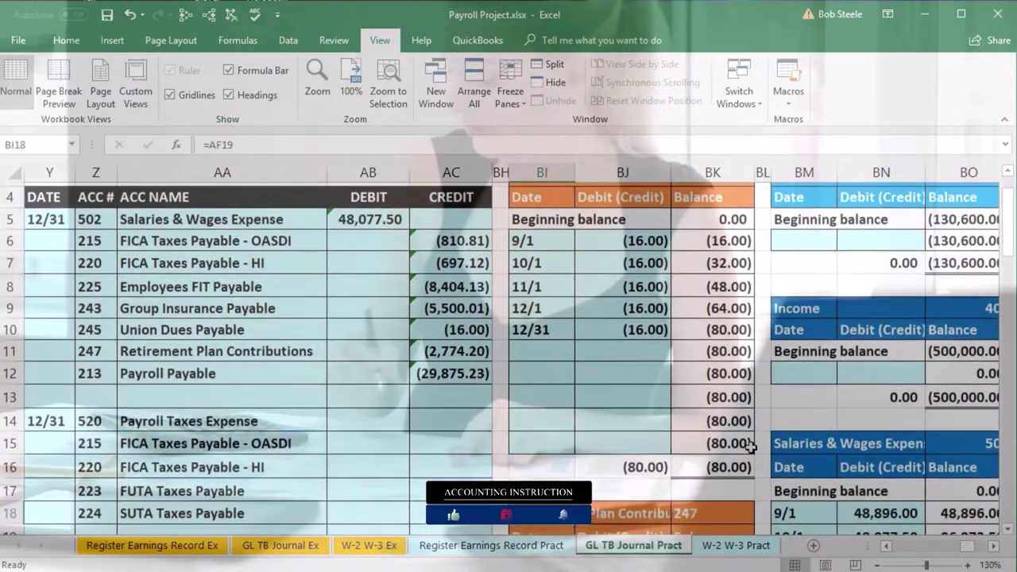
key("Down")
key("Down")
key("Down")
key("Down")
key("Down")
key("Down")
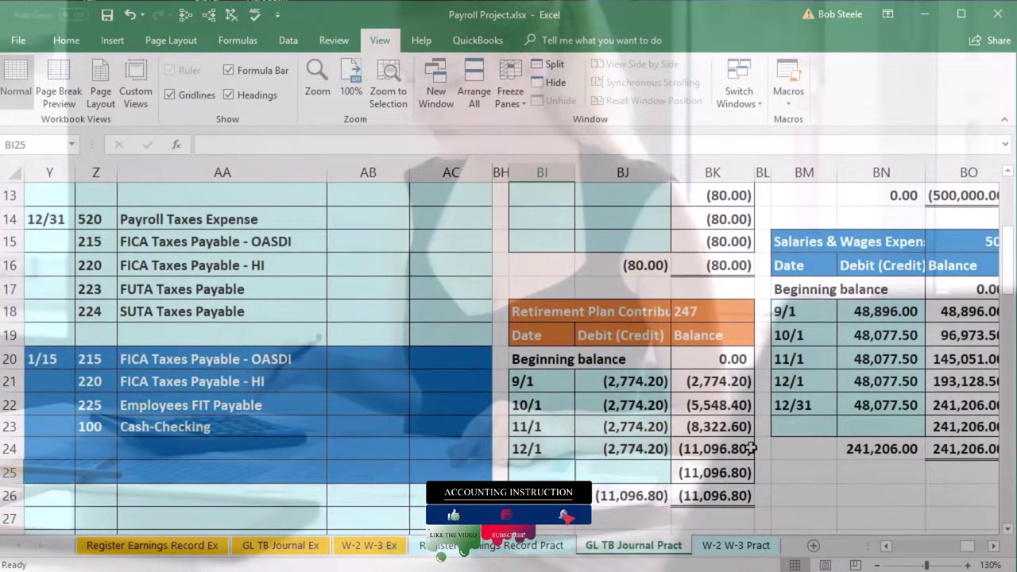
type("12")
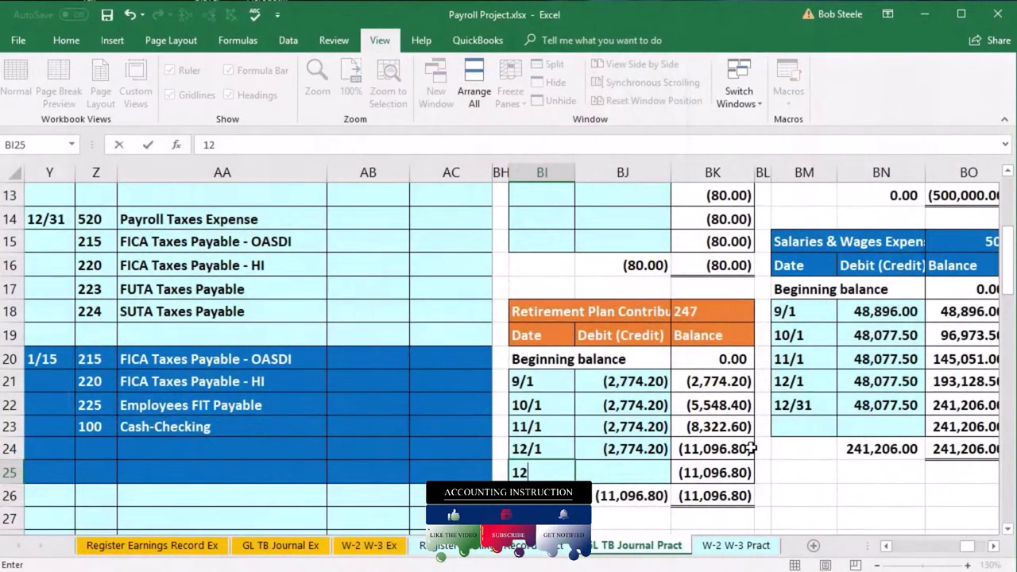
type("/31")
key("Tab")
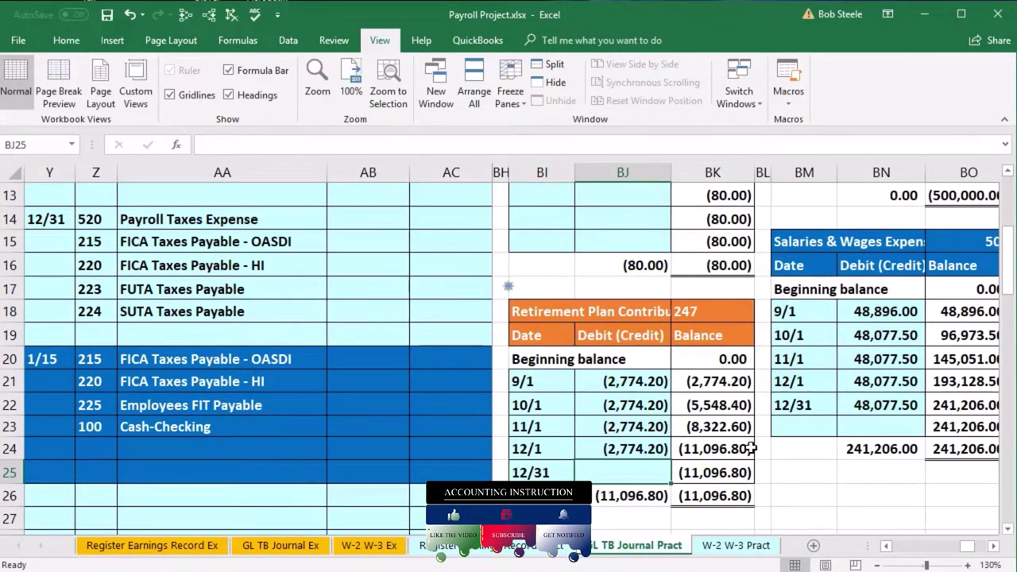
type("=")
scroll(581, 449, "up", 1)
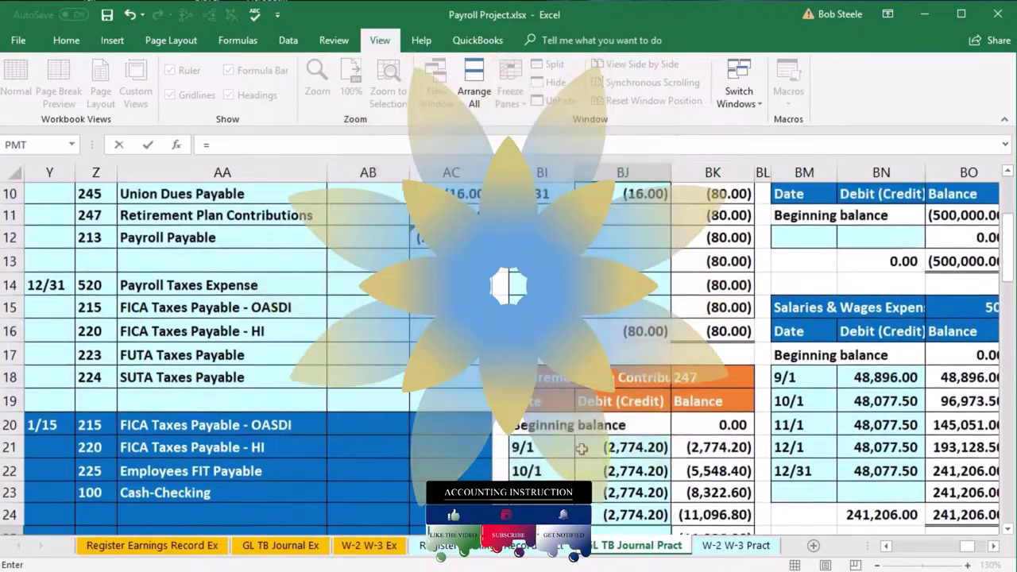
scroll(582, 449, "up", 1)
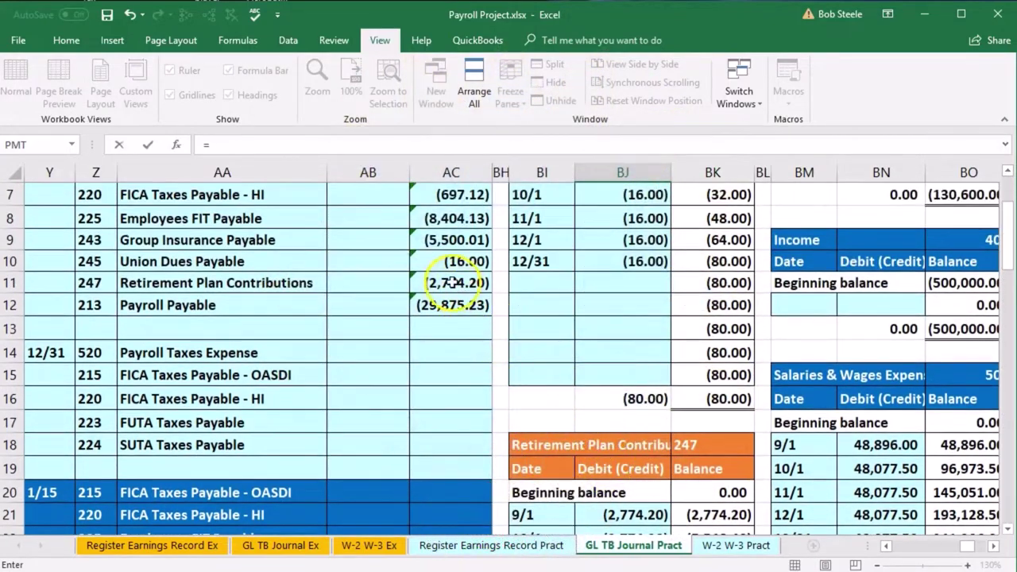
scroll(635, 334, "down", 2)
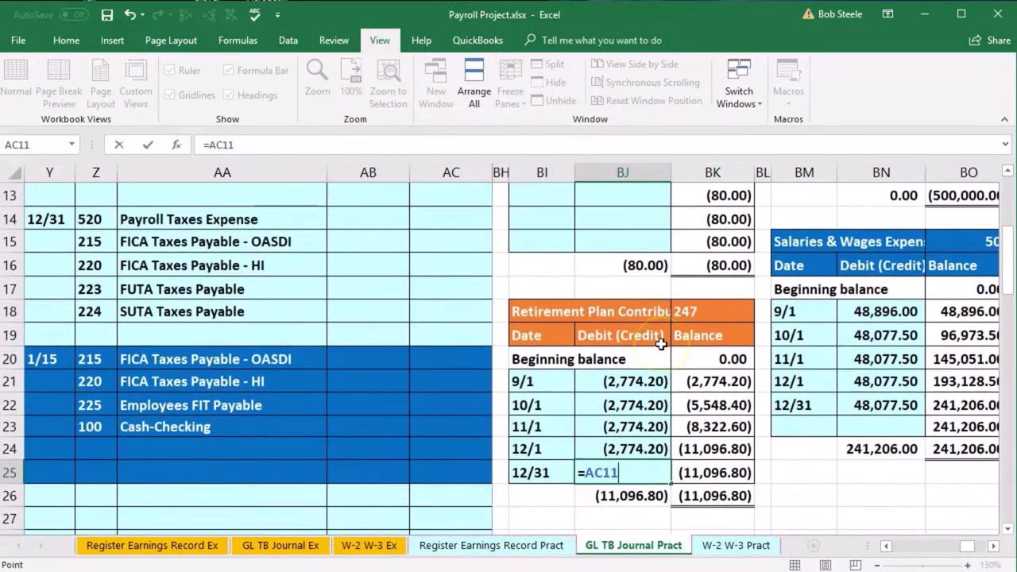
key("Return")
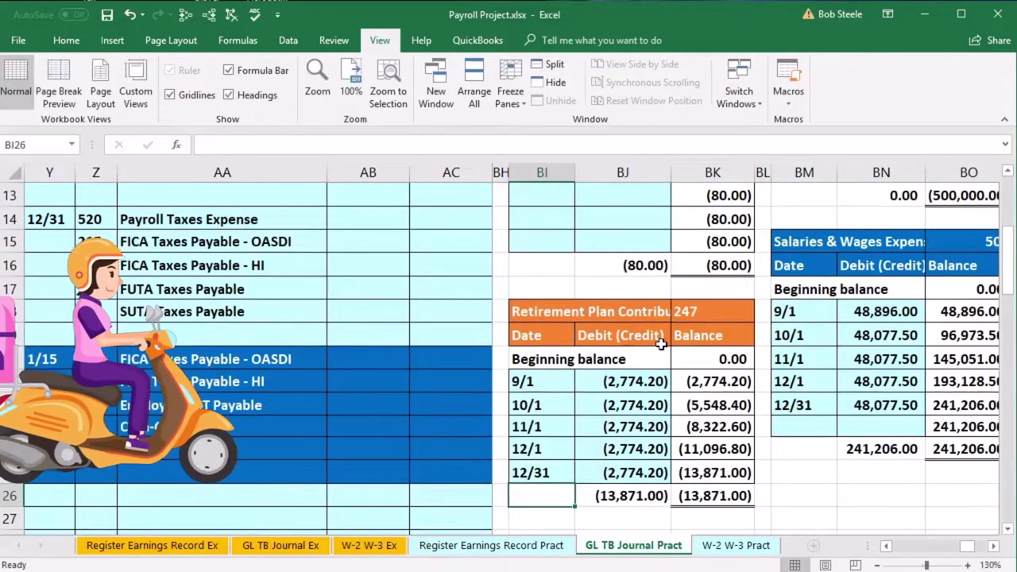
scroll(660, 343, "up", 3)
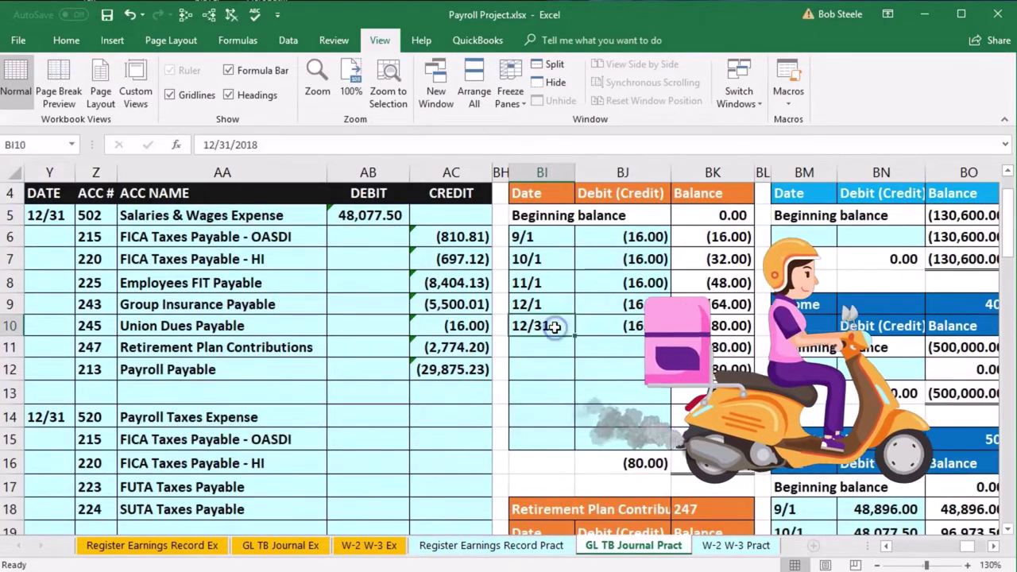
Post the payroll payable credit to the Payroll Payable ledger, dating AO24 12/31 and linking AP24 to journal cell AC12.
scroll(554, 326, "up", 1)
key("Left")
key("Left")
key("Left")
key("Left")
key("Left")
key("Left")
key("Left")
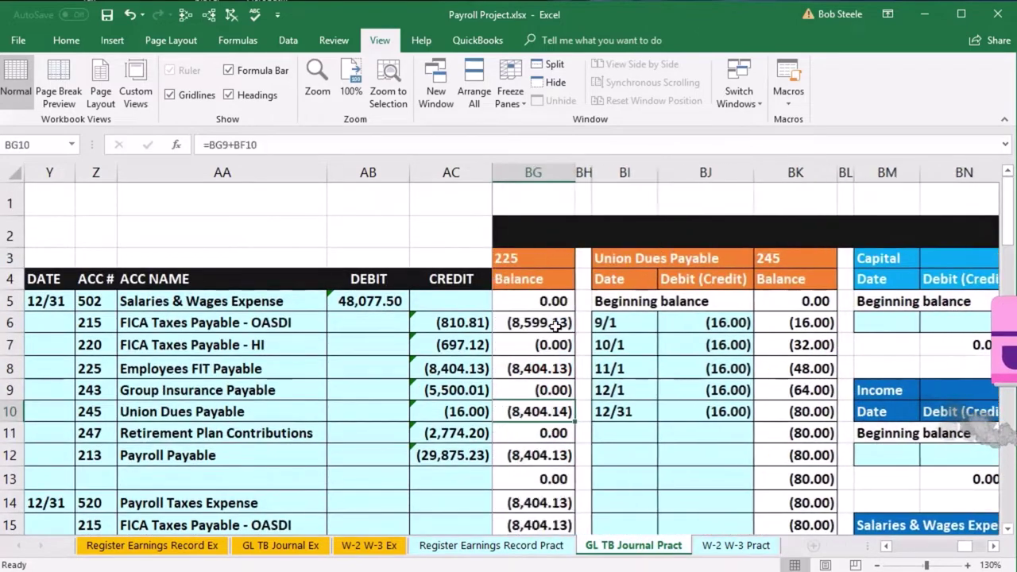
key("Left")
key("Left")
key("Left")
key("Left")
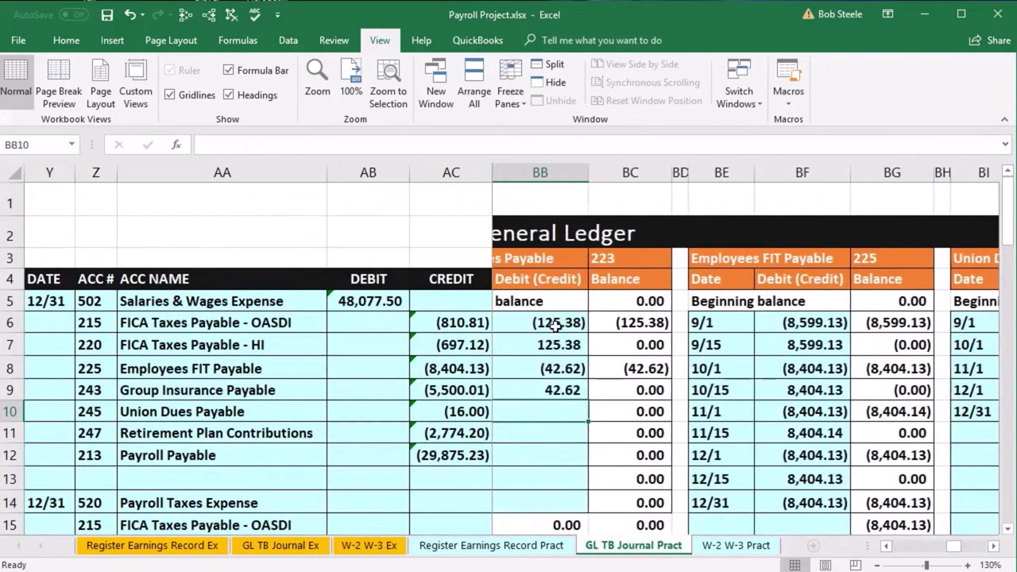
key("Left")
key("Left")
key("Left")
key("Left")
key("Left")
key("Left")
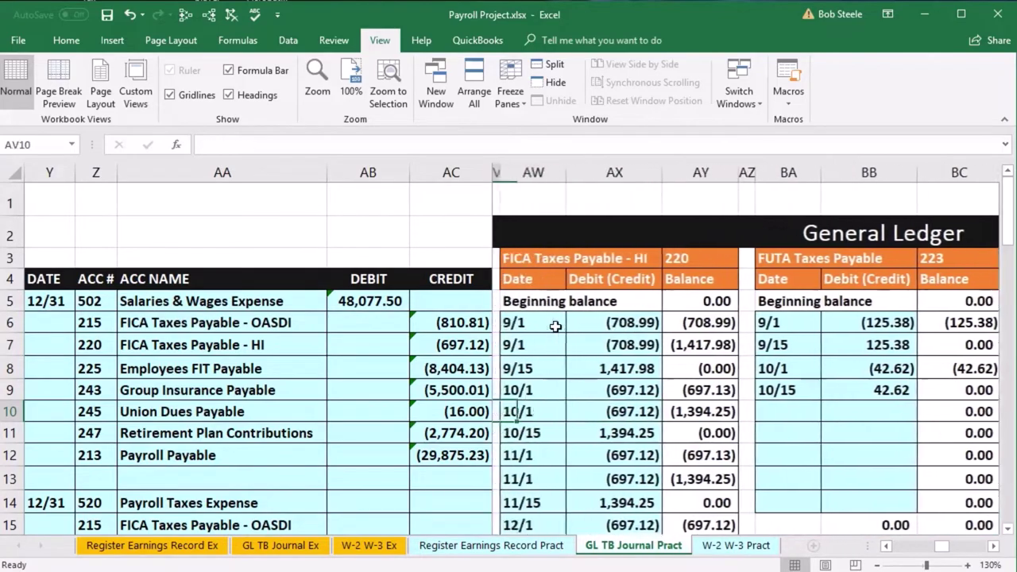
key("Left")
key("Left")
key("Left")
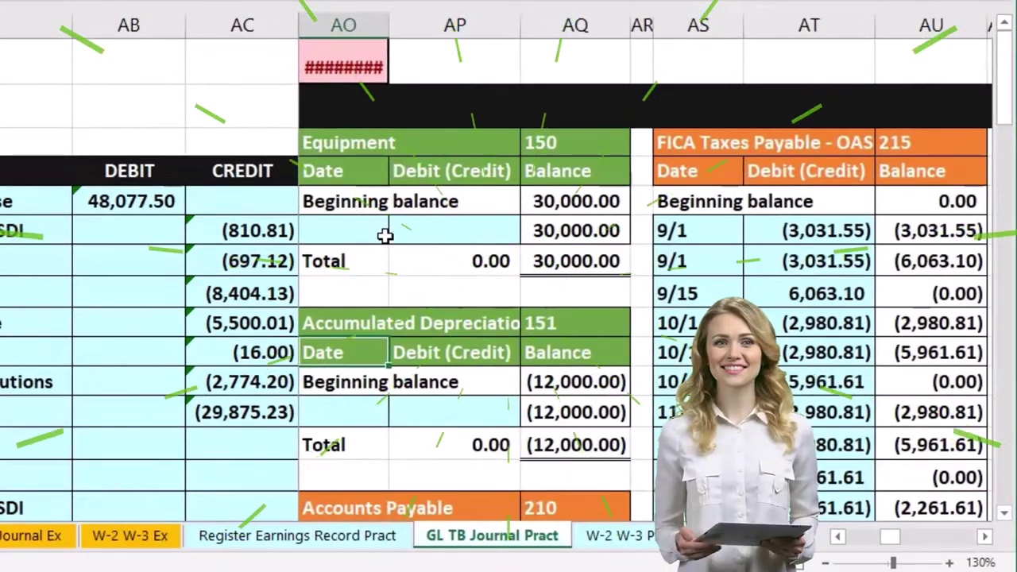
scroll(447, 254, "down", 3)
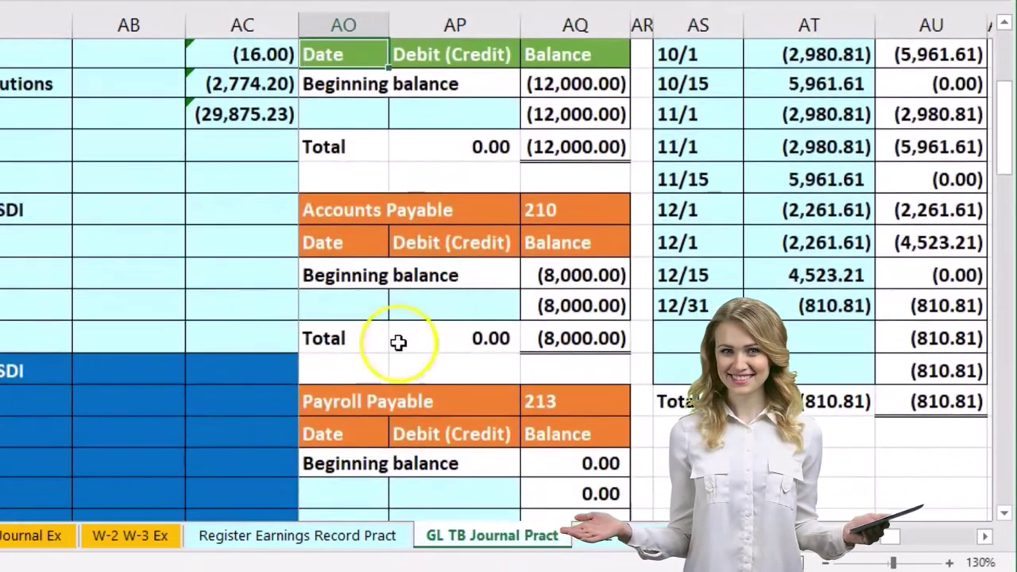
scroll(398, 341, "down", 1)
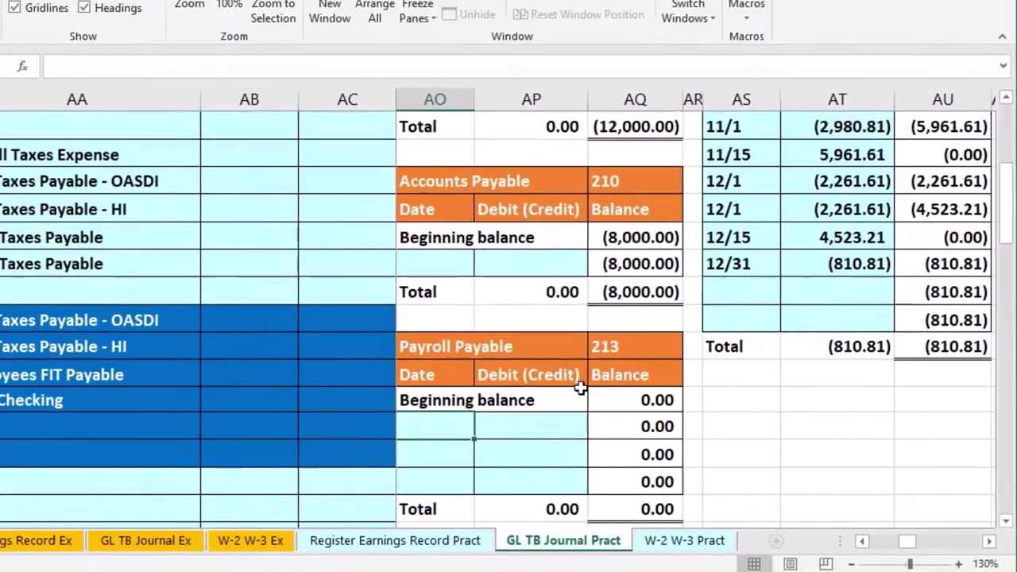
type("12/31")
key("Tab")
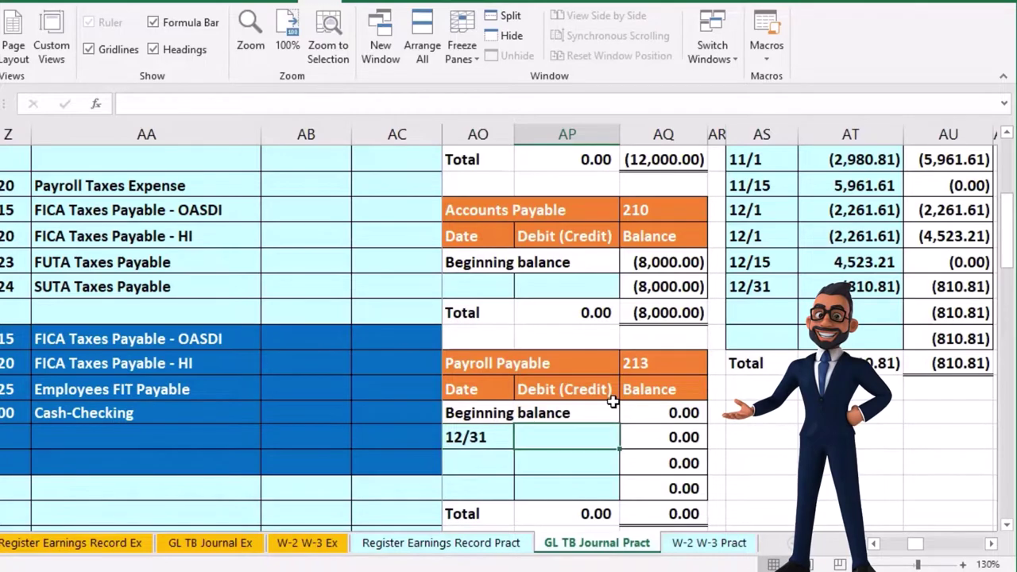
type("=")
scroll(613, 401, "up", 3)
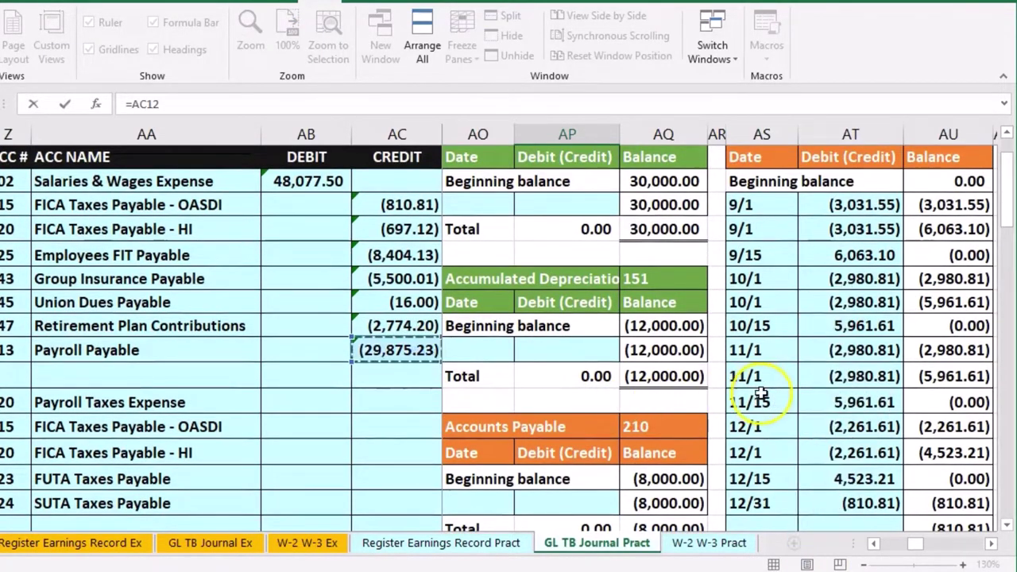
scroll(760, 393, "down", 3)
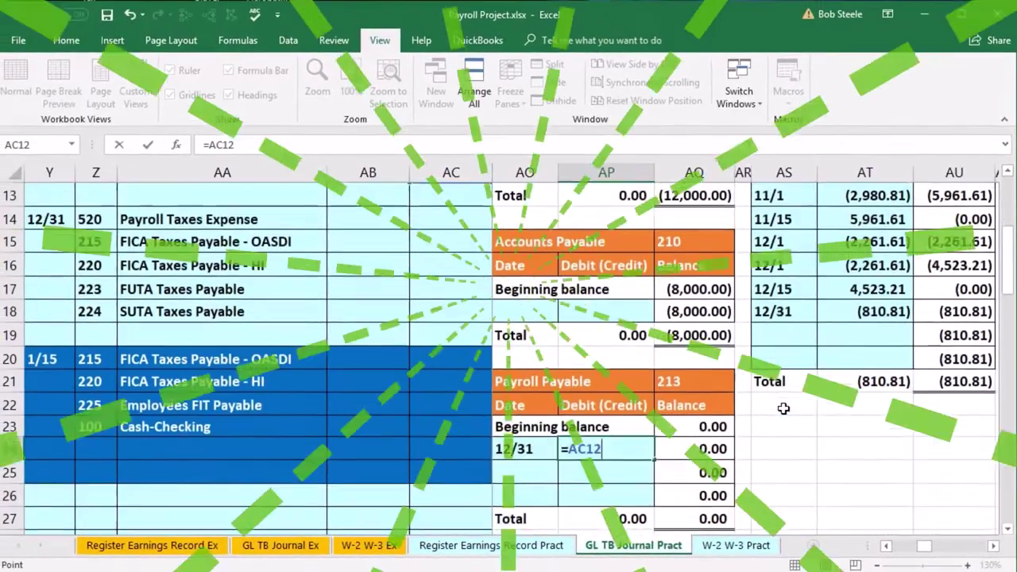
key("Return")
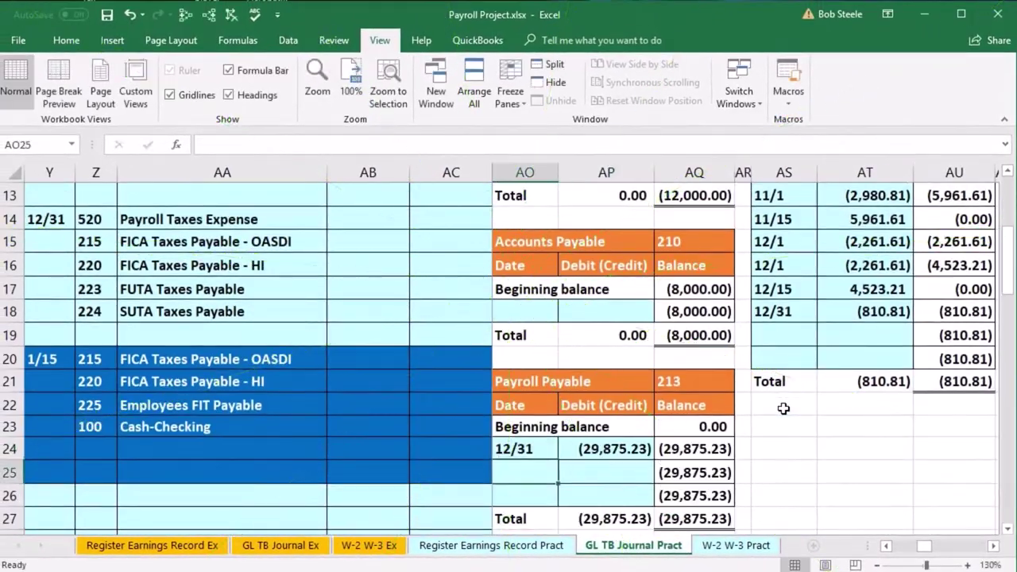
Check the Payroll Payable ledger total, then inspect the trial balance's ending total and net income formulas in AI26 and AI27.
left_click(715, 515)
scroll(683, 502, "up", 4)
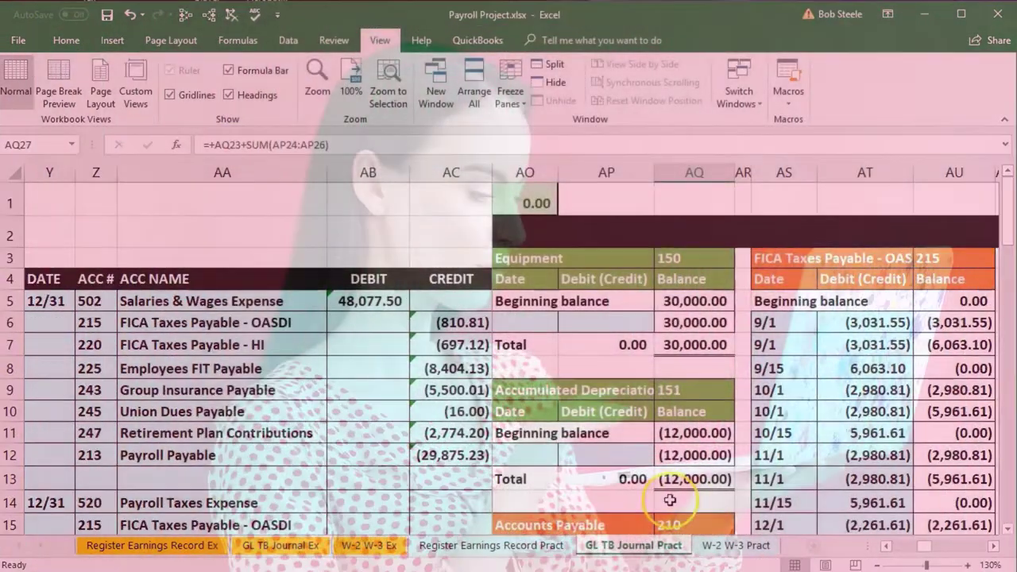
left_click(469, 374)
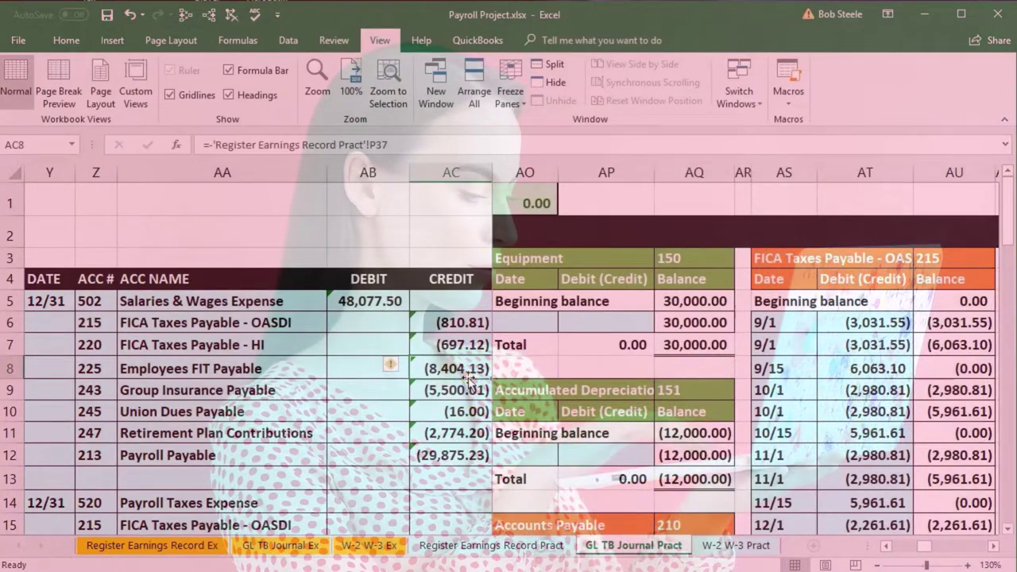
key("Right")
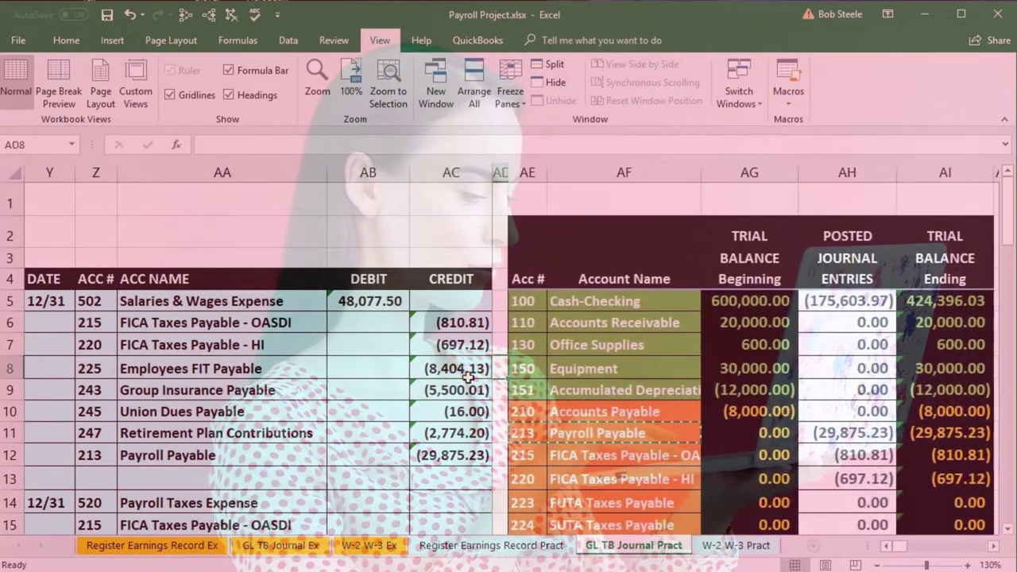
key("Down")
key("Down")
key("Down")
key("Down")
key("Down")
key("Down")
key("Down")
key("Down")
key("Down")
key("Down")
key("Down")
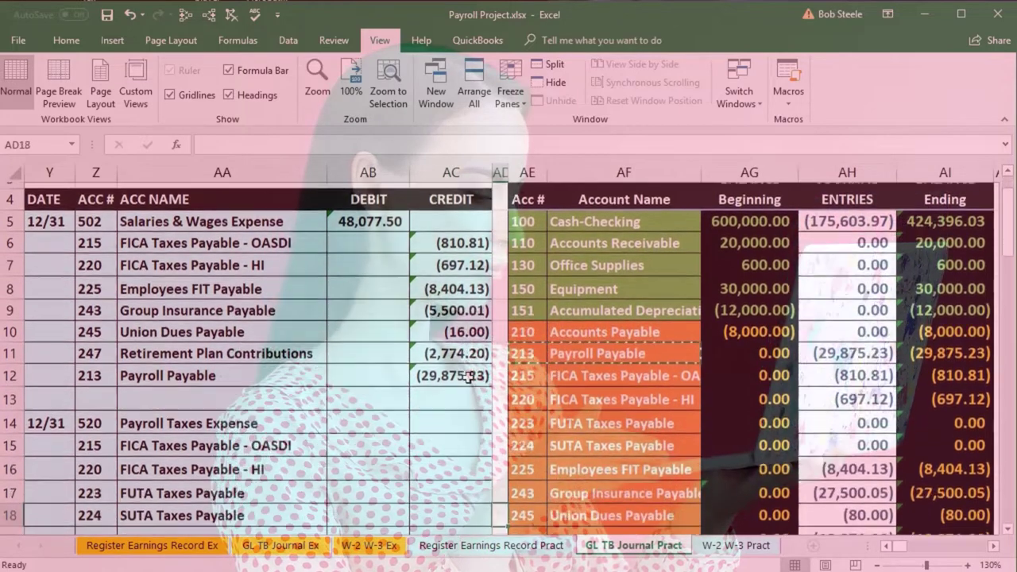
key("Down")
key("Down")
key("Down")
key("Down")
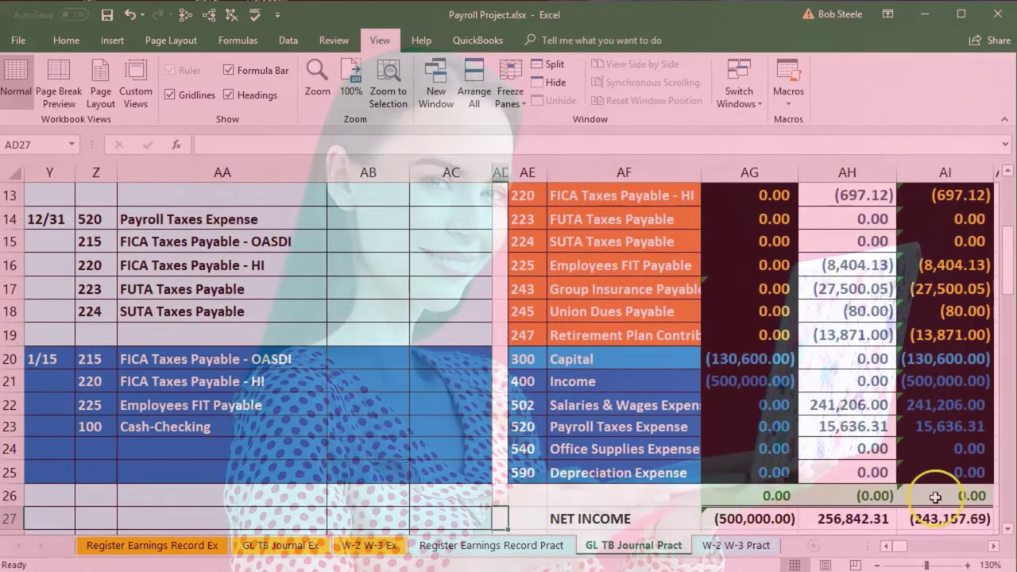
double_click(935, 497)
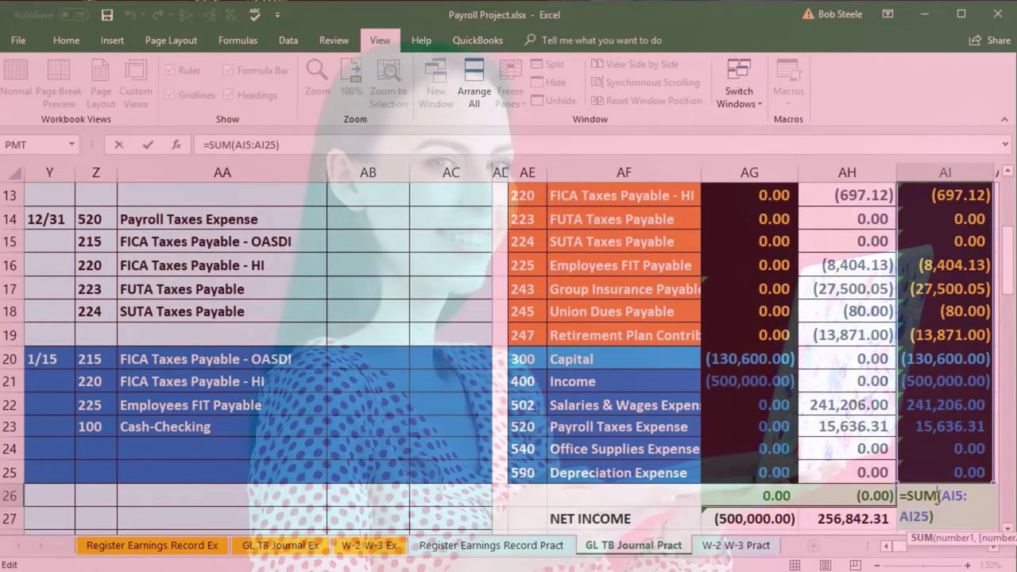
key("Return")
double_click(940, 518)
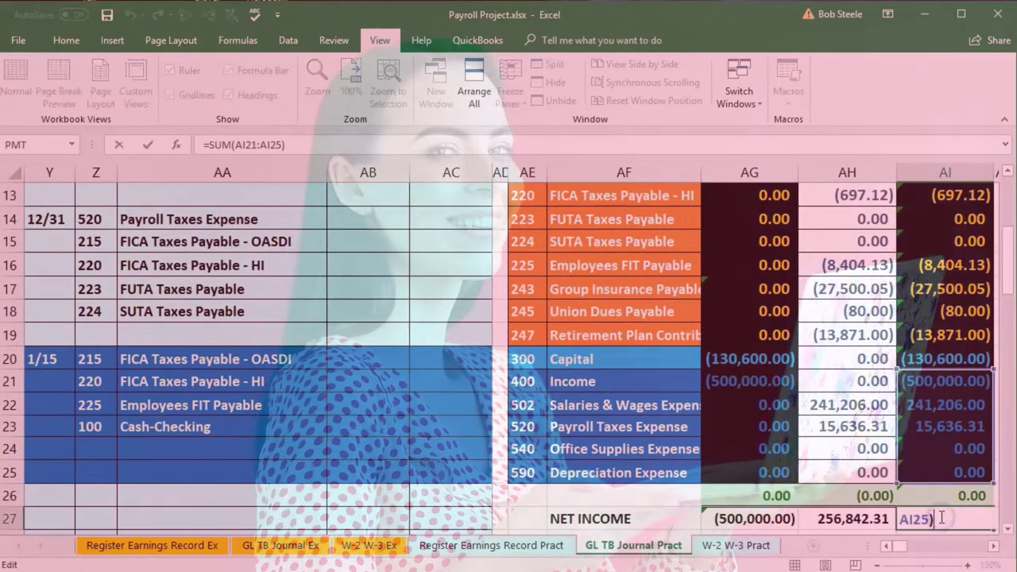
key("Return")
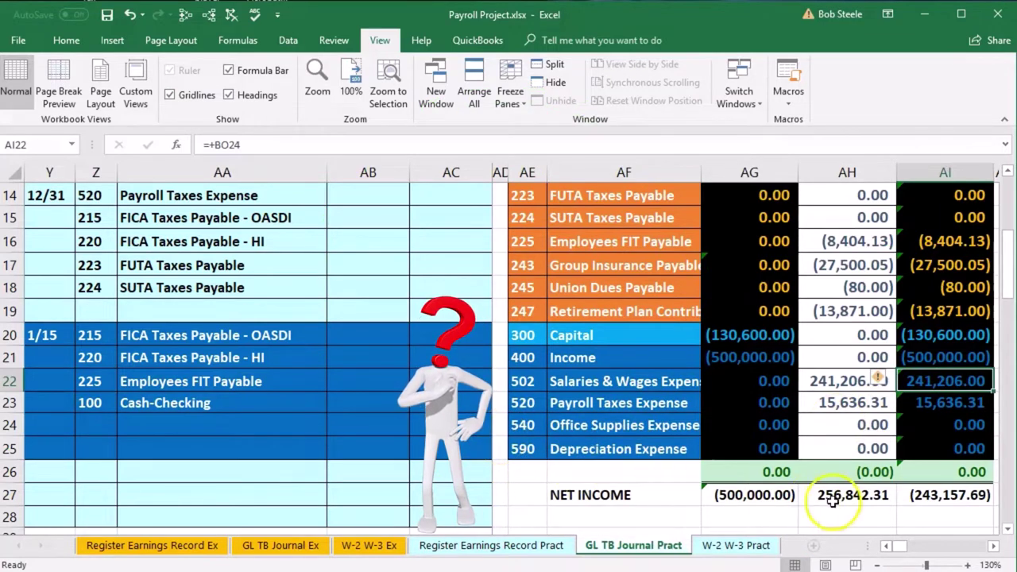
double_click(928, 496)
key("Return")
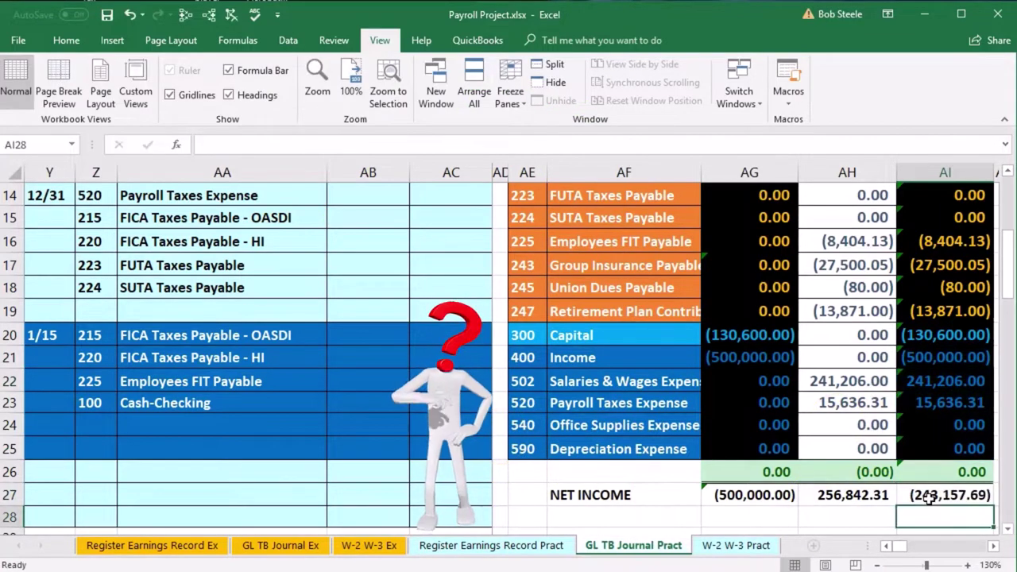
Review the ending liability balances in AI11:AI19 and the accounts listed for the 12/31 payroll taxes journal entry.
scroll(928, 496, "up", 2)
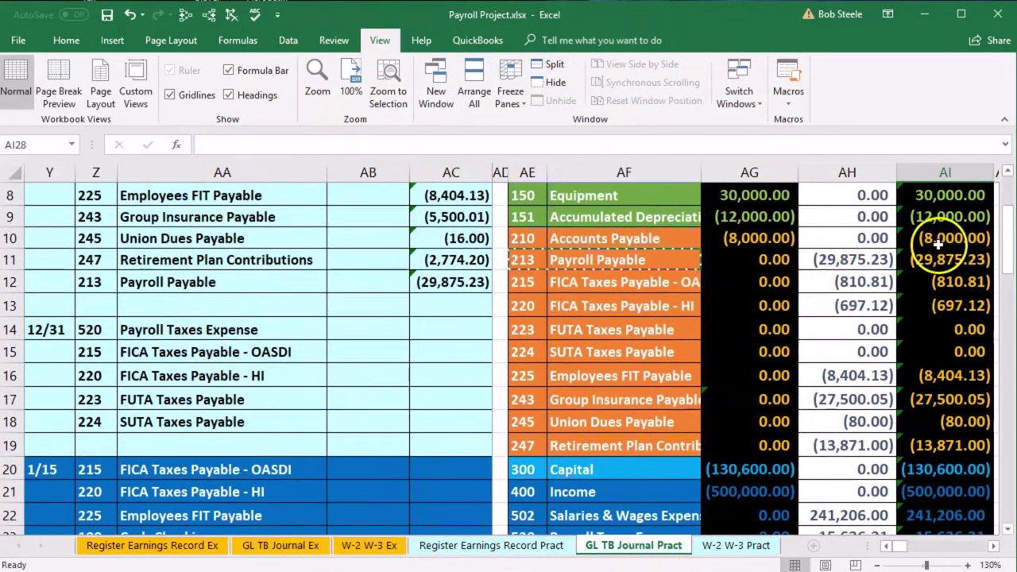
left_click_drag(939, 259, 939, 421)
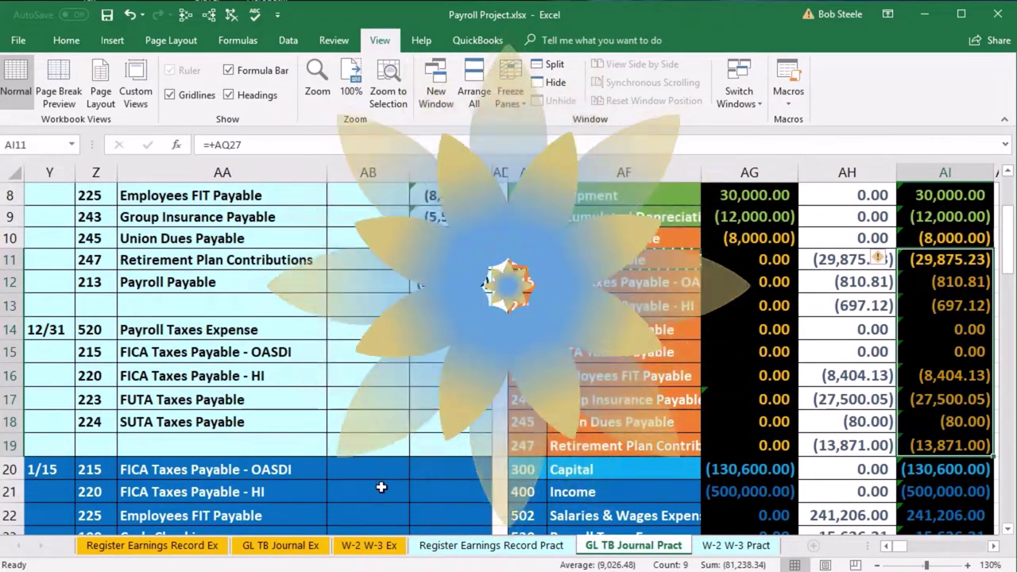
left_click_drag(93, 329, 128, 329)
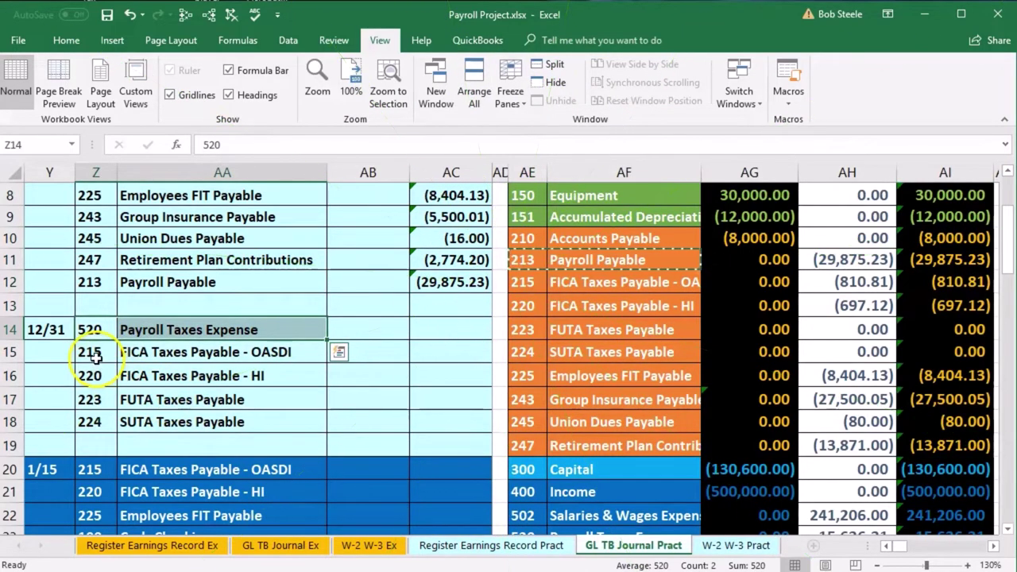
left_click_drag(93, 352, 159, 411)
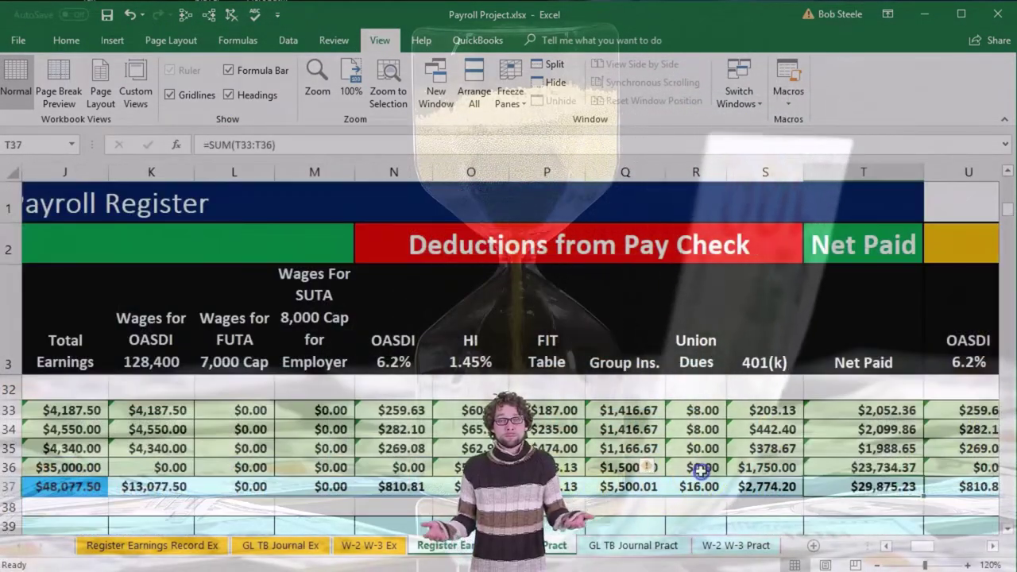
Examine the employer OASDI, HI, FUTA and SUTA columns for the final pay period on the Register Earnings Record Pract sheet.
left_click(699, 469)
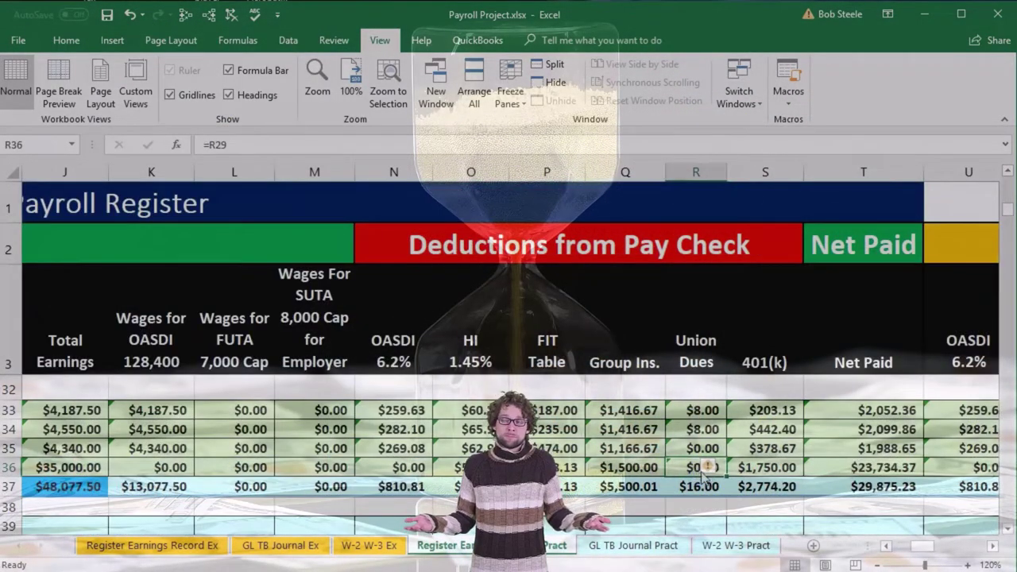
key("Right")
key("Right")
key("Right")
key("Right")
key("Right")
key("Right")
key("Right")
key("Right")
key("Right")
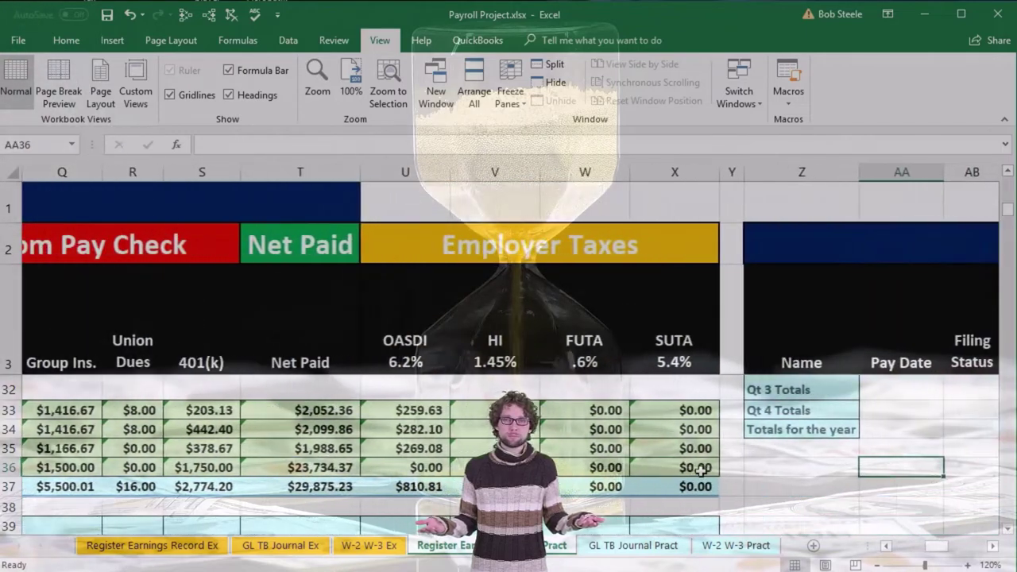
left_click(428, 337)
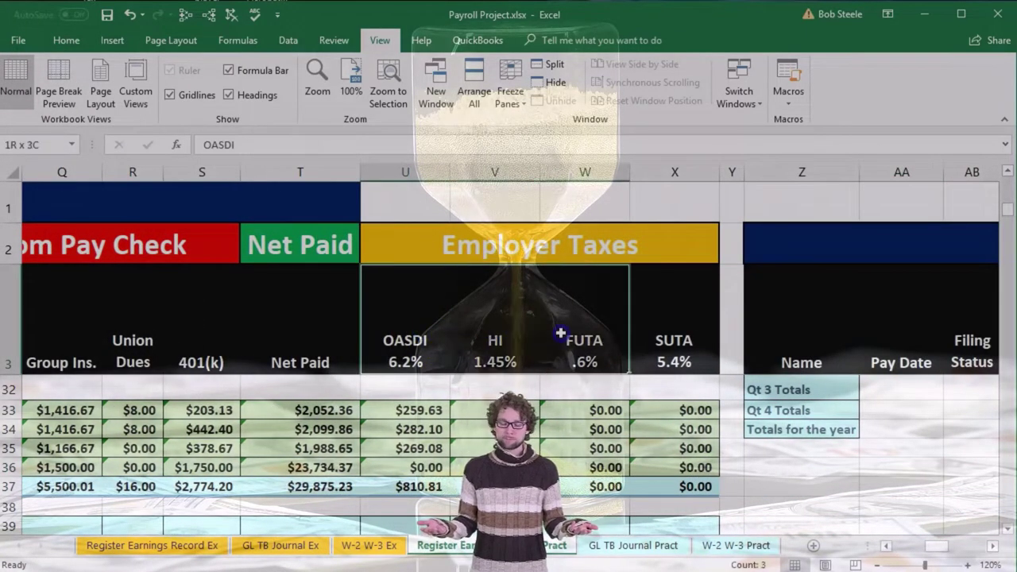
left_click_drag(560, 334, 483, 350)
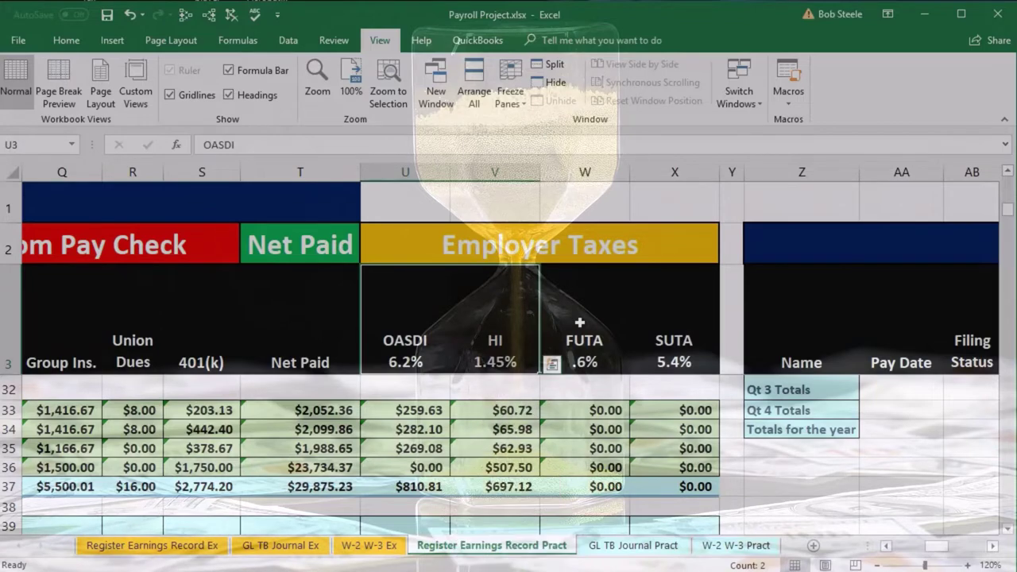
left_click_drag(580, 321, 639, 331)
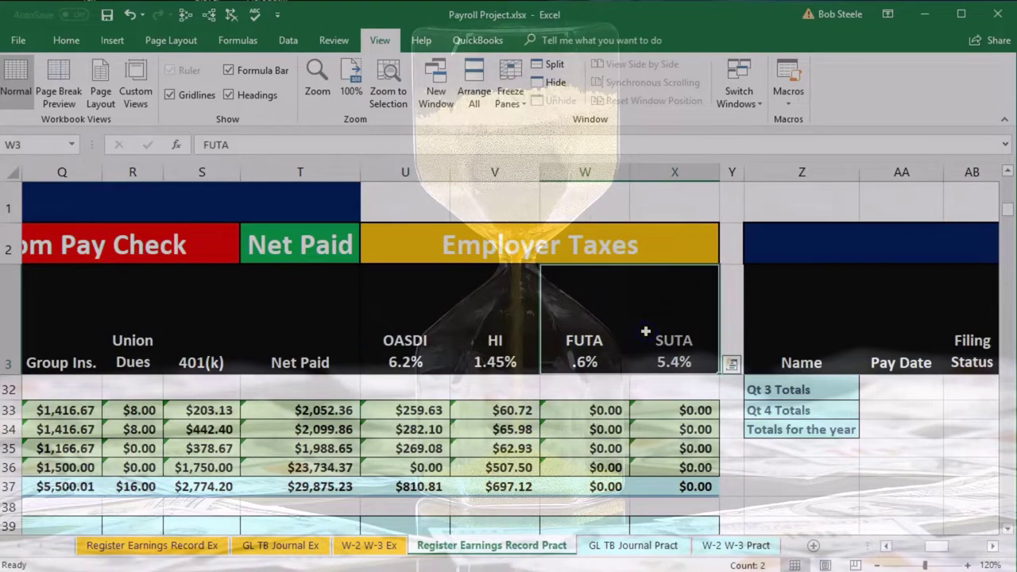
left_click(648, 349)
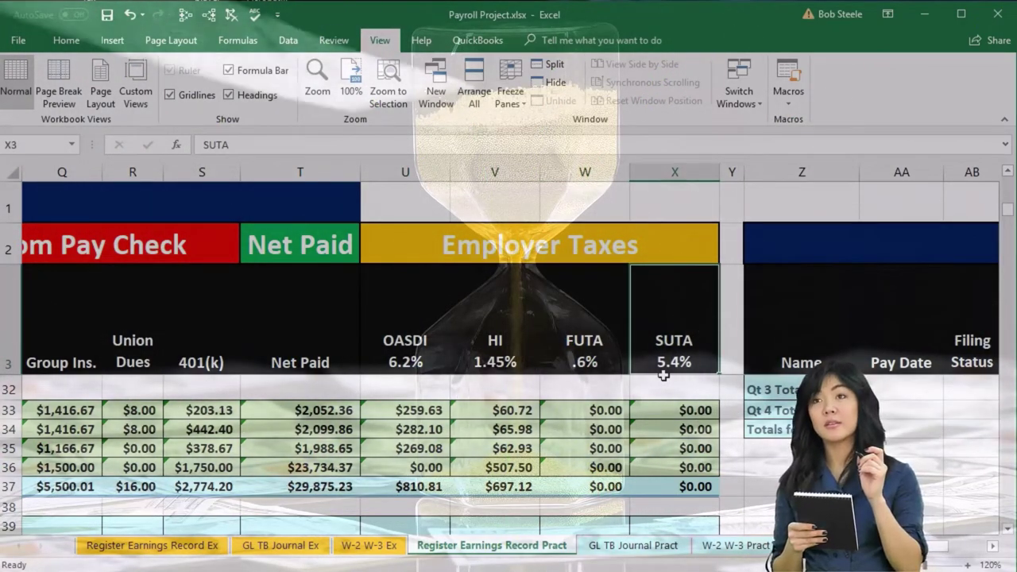
left_click(429, 448)
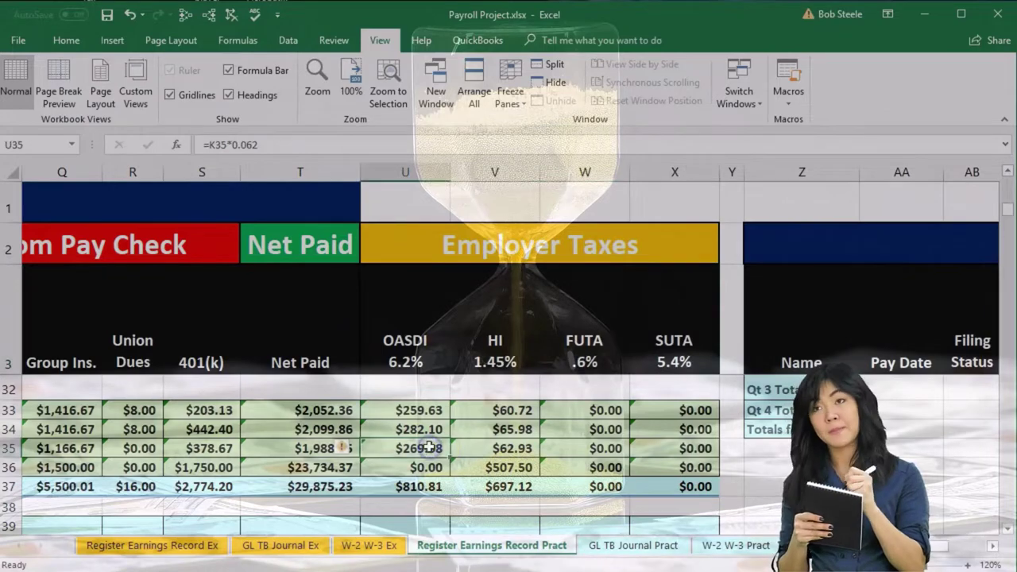
Credit FICA Taxes Payable - OASDI in journal cell AC15 with the negative of Register Earnings Record Pract cell U37.
left_click(597, 546)
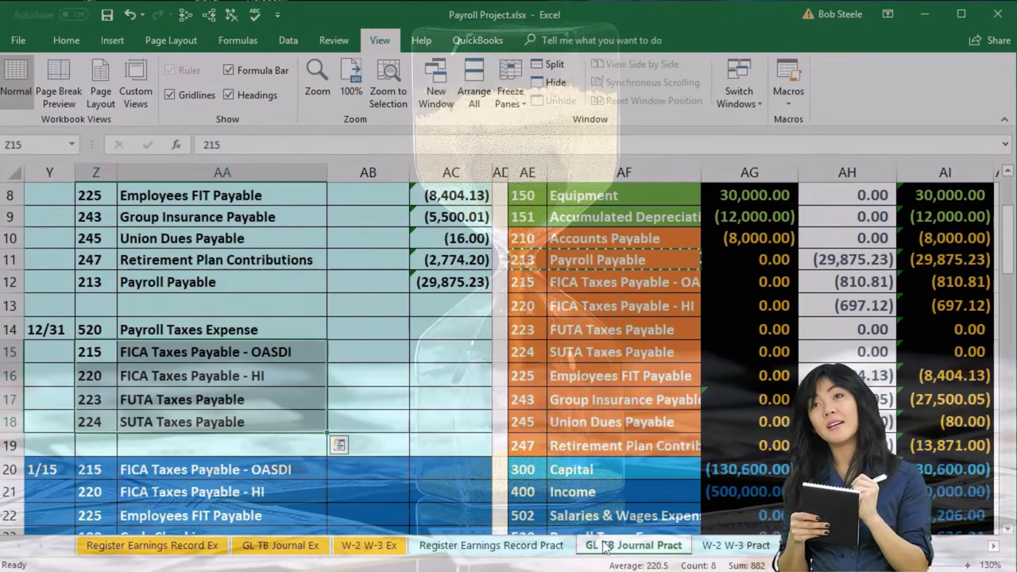
left_click(94, 351)
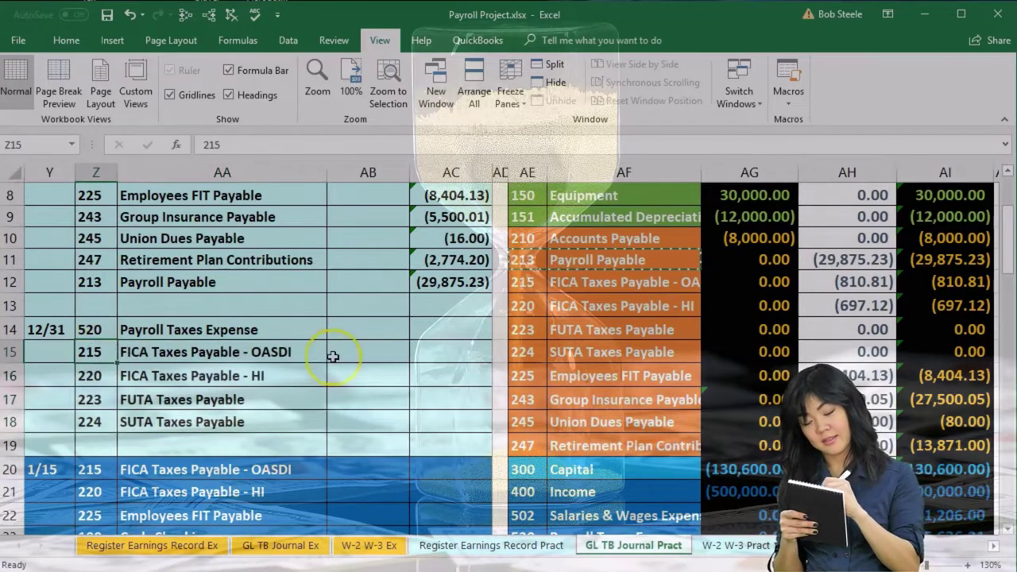
left_click(419, 352)
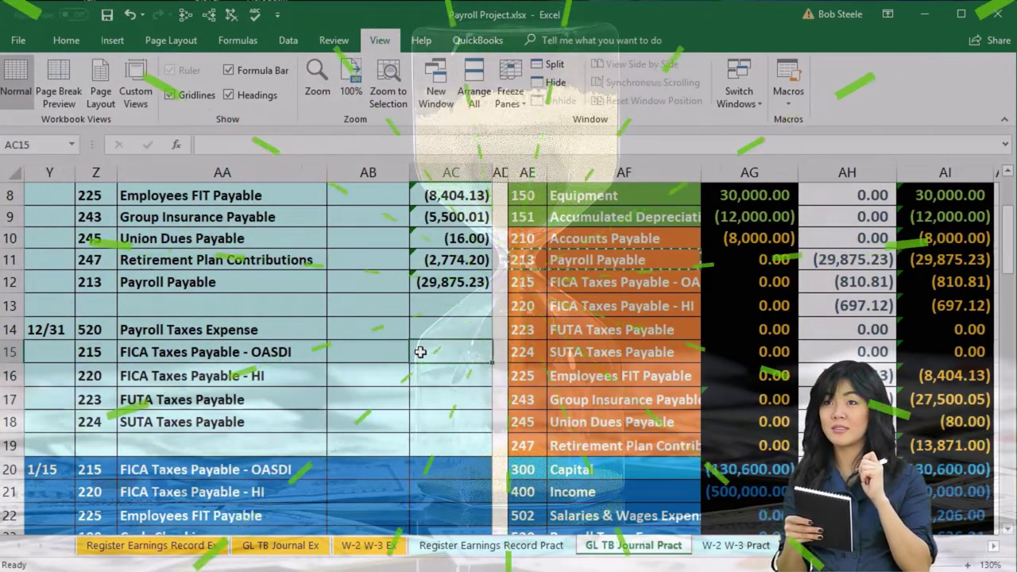
left_click(420, 356)
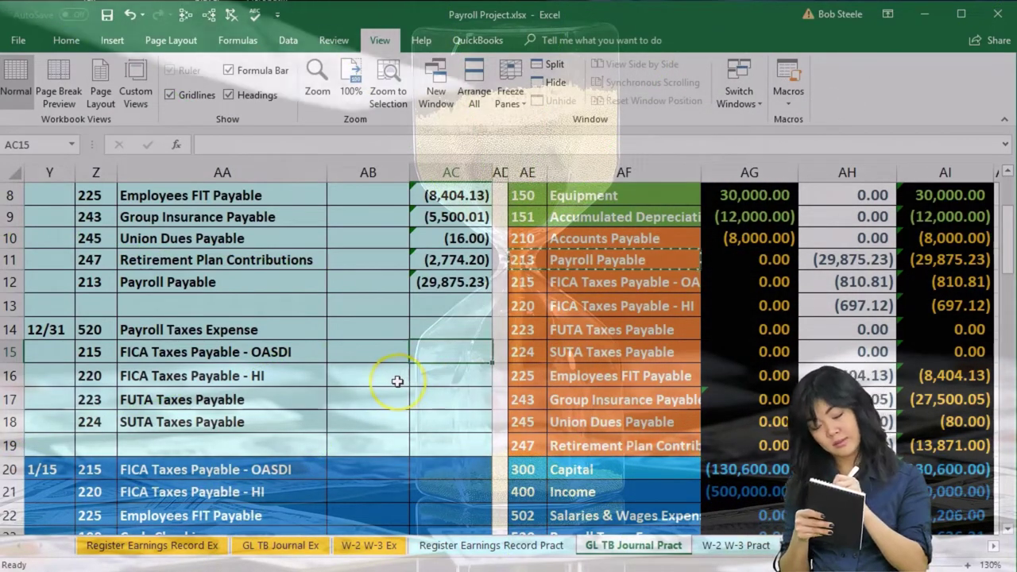
type("-")
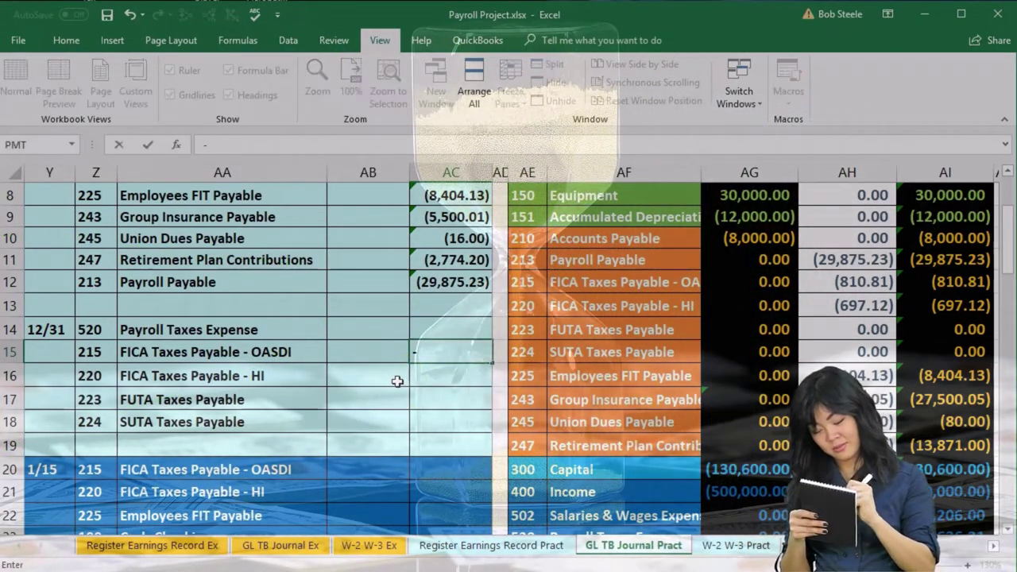
left_click(465, 546)
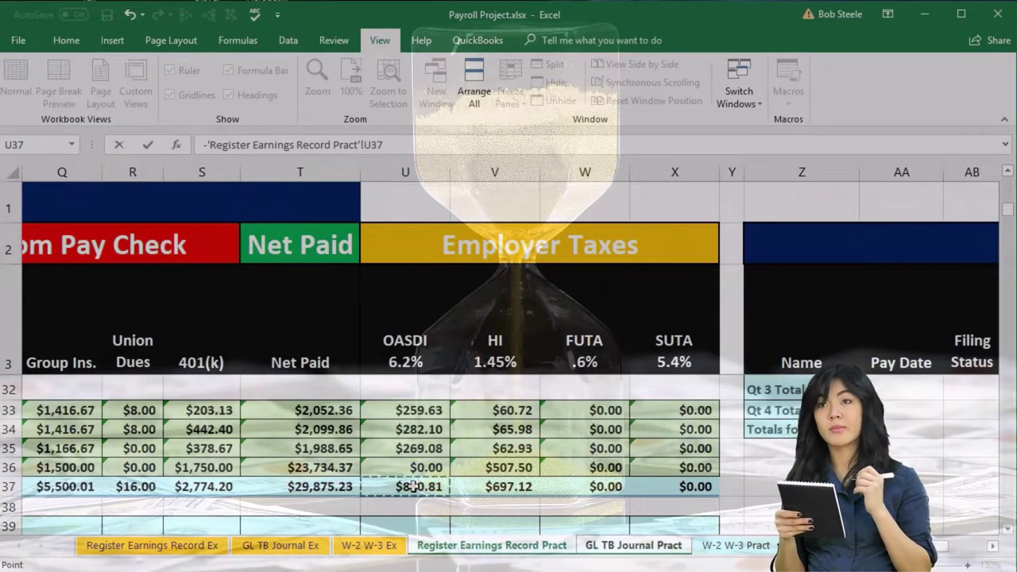
key("Return")
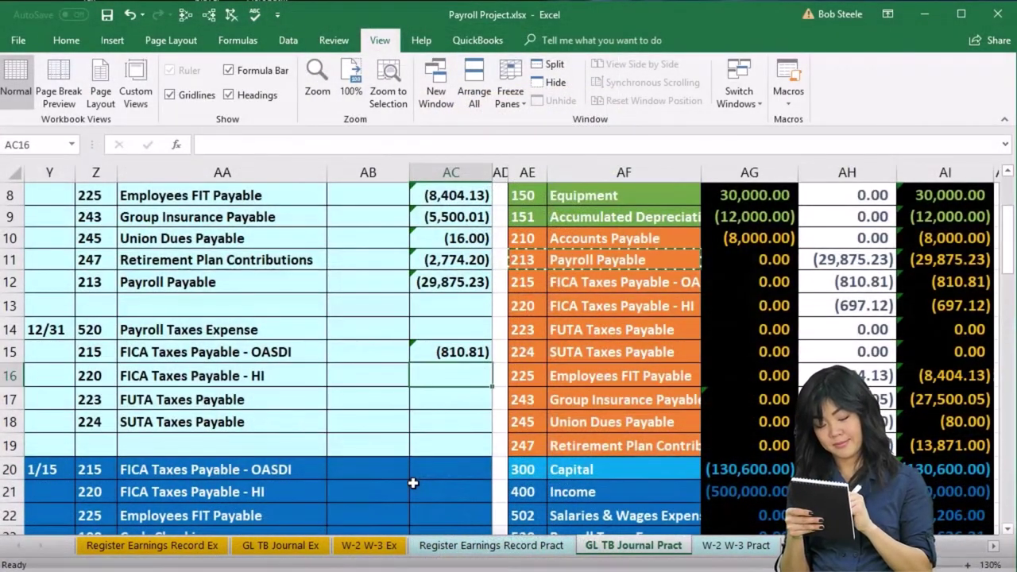
Credit FICA Taxes Payable - HI in AC16 with the negative of Register Earnings Record Pract cell V37.
type("-")
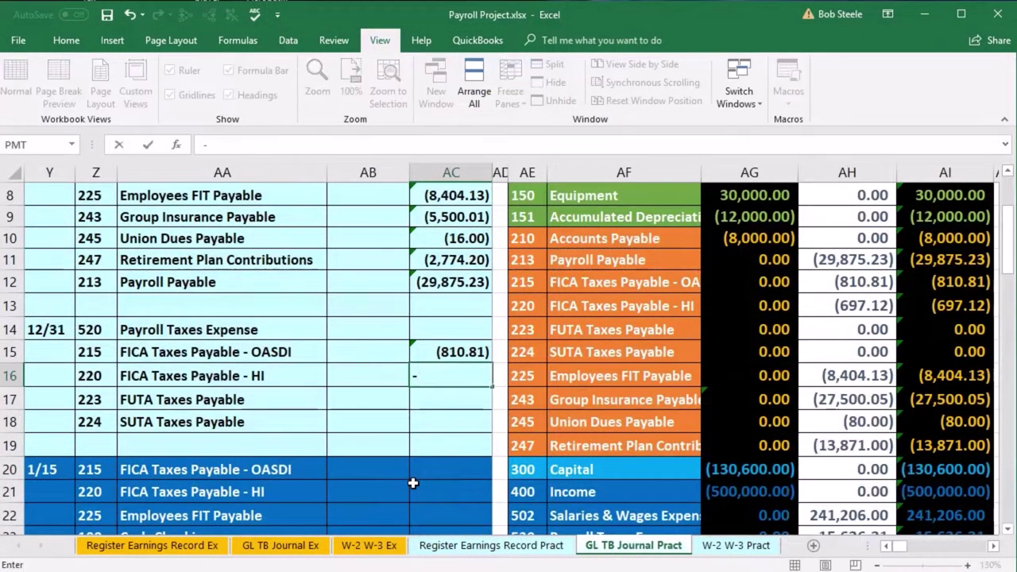
left_click(457, 543)
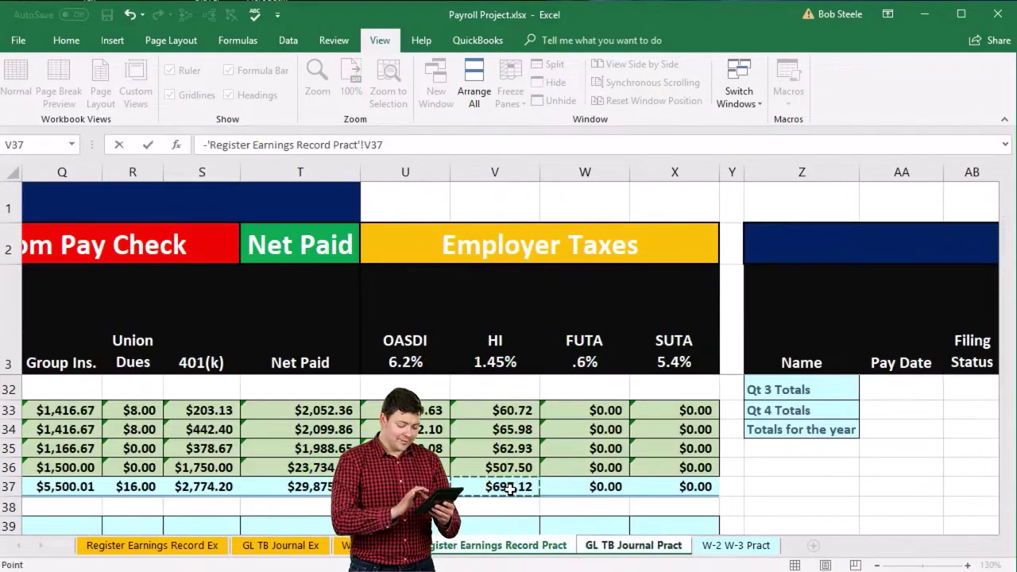
key("Return")
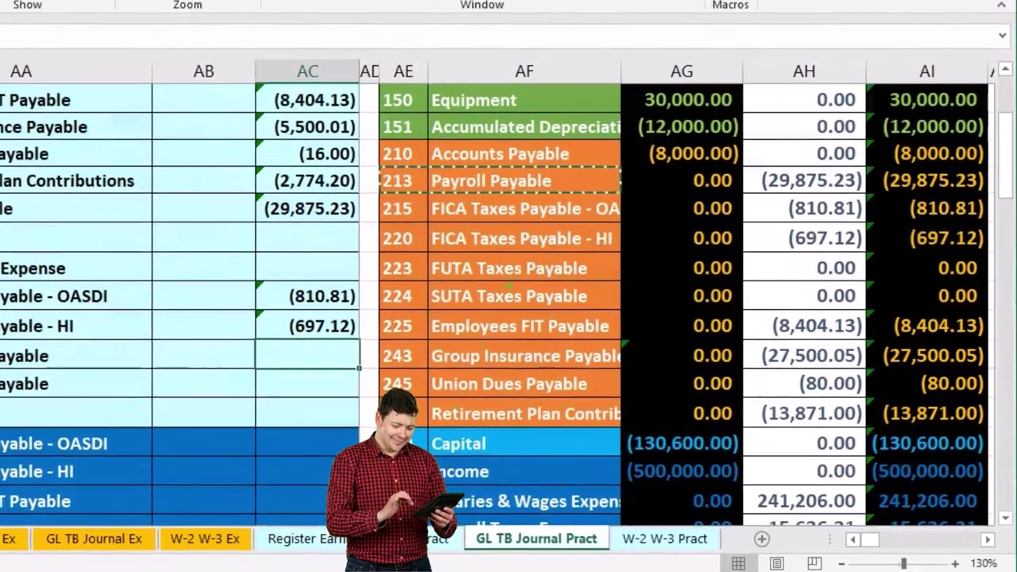
Enter 0 as the credits for FUTA Taxes Payable in AC17 and SUTA Taxes Payable in AC18.
type("0")
key("Return")
type("00")
key("Return")
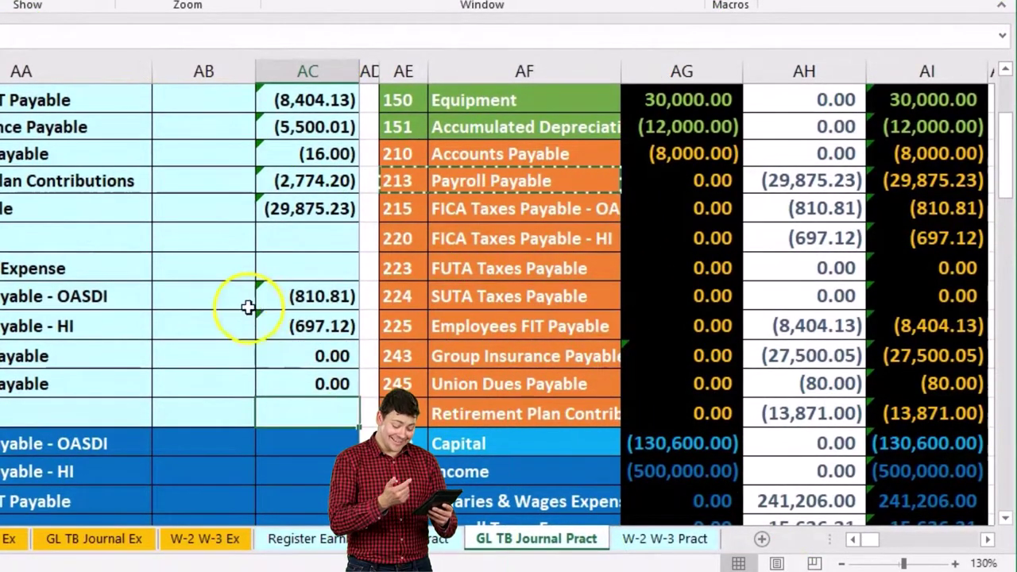
Debit Payroll Taxes Expense in AB14 with the negative sum of AB15:AC18.
left_click(213, 274)
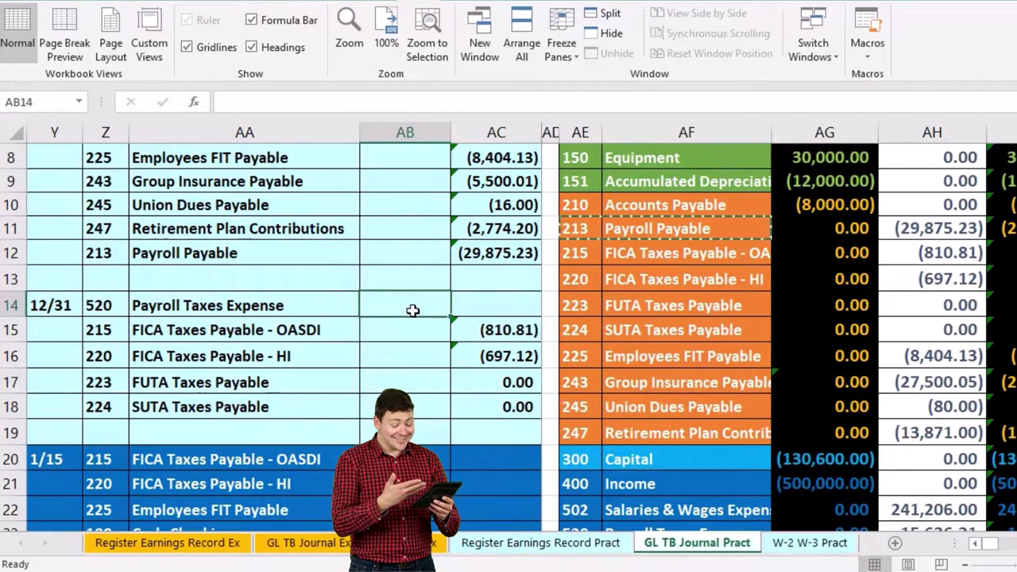
type("-sum(AB15")
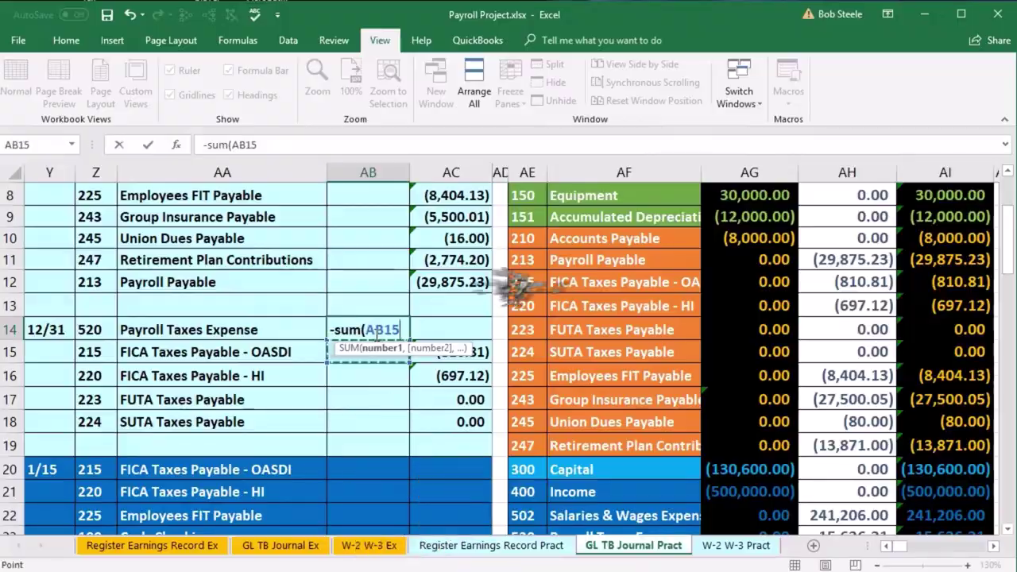
key("shift+Right")
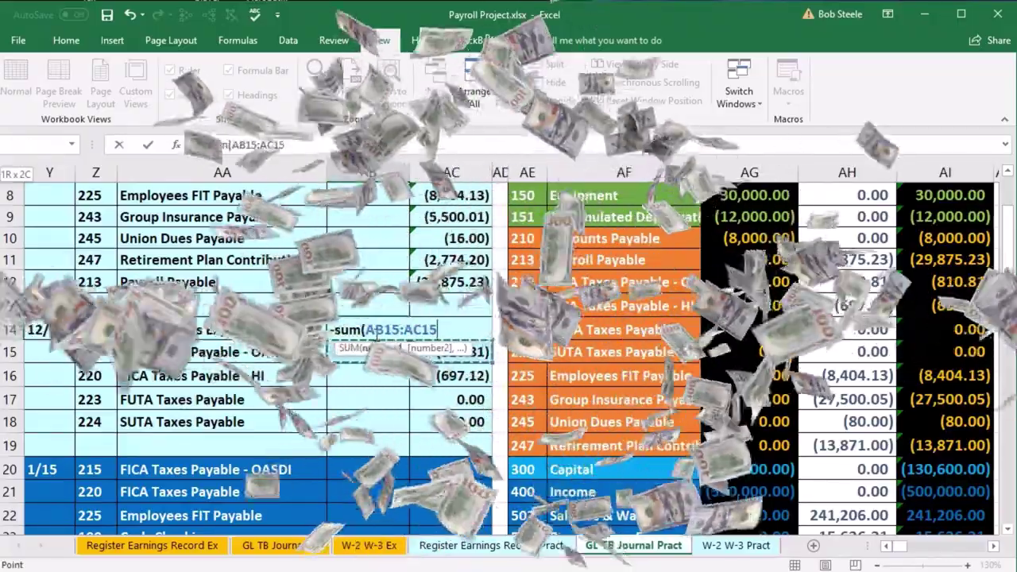
key("shift+Down")
key("shift+Down")
key("shift+Down")
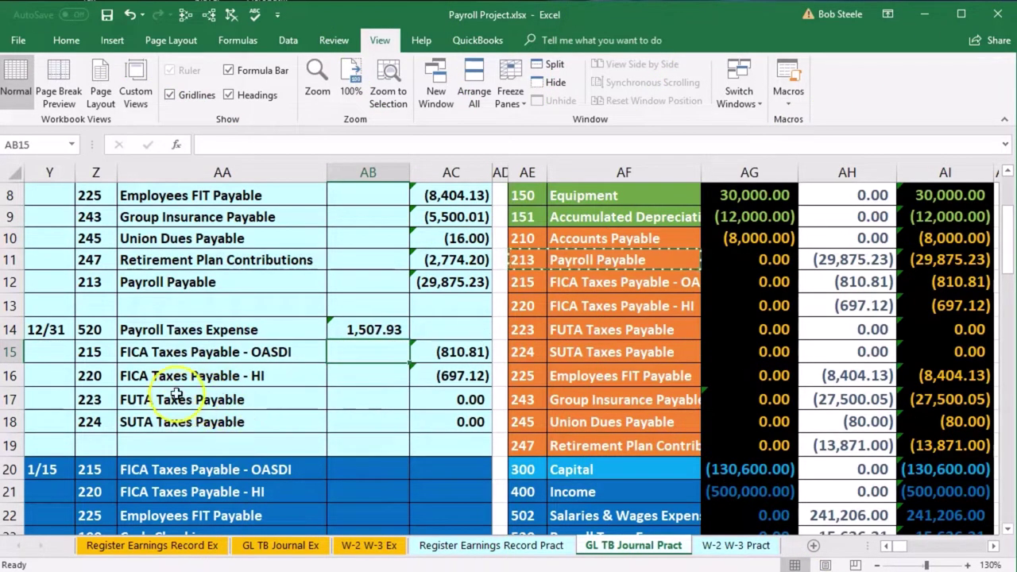
Shade the payroll tax journal lines with amounts, Z14:AC16, with a light green fill.
left_click_drag(91, 329, 448, 382)
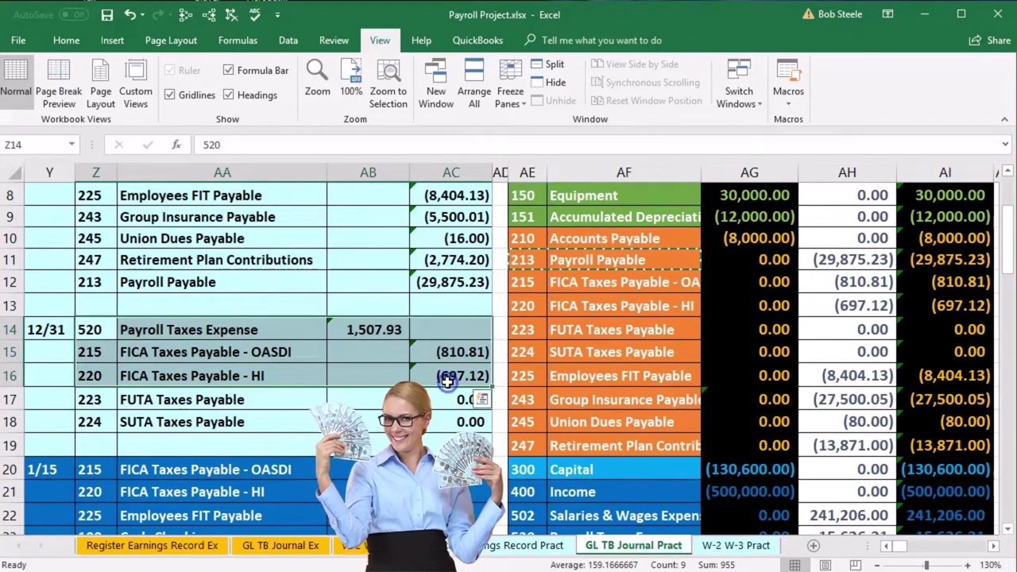
right_click(373, 360)
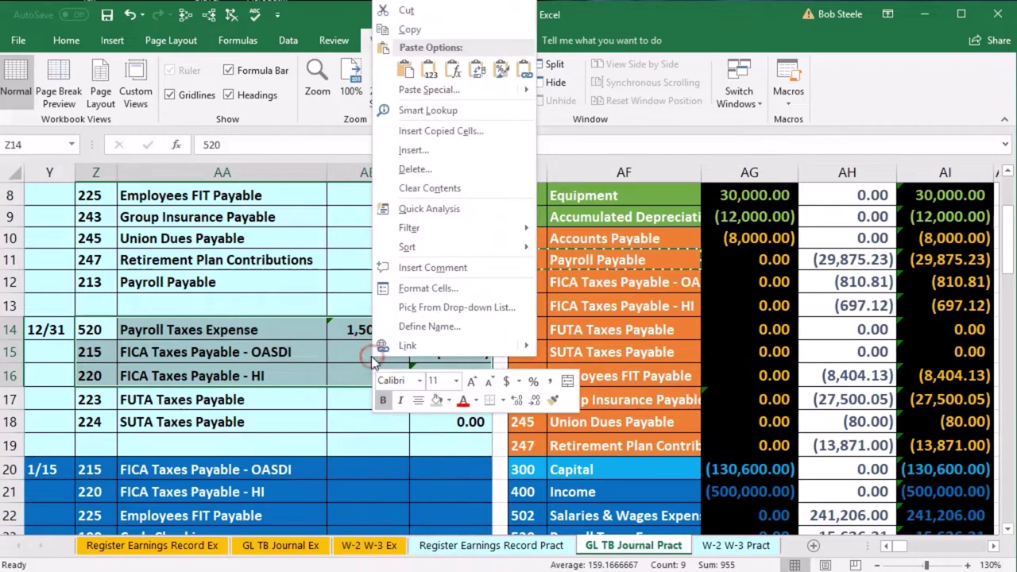
left_click(449, 401)
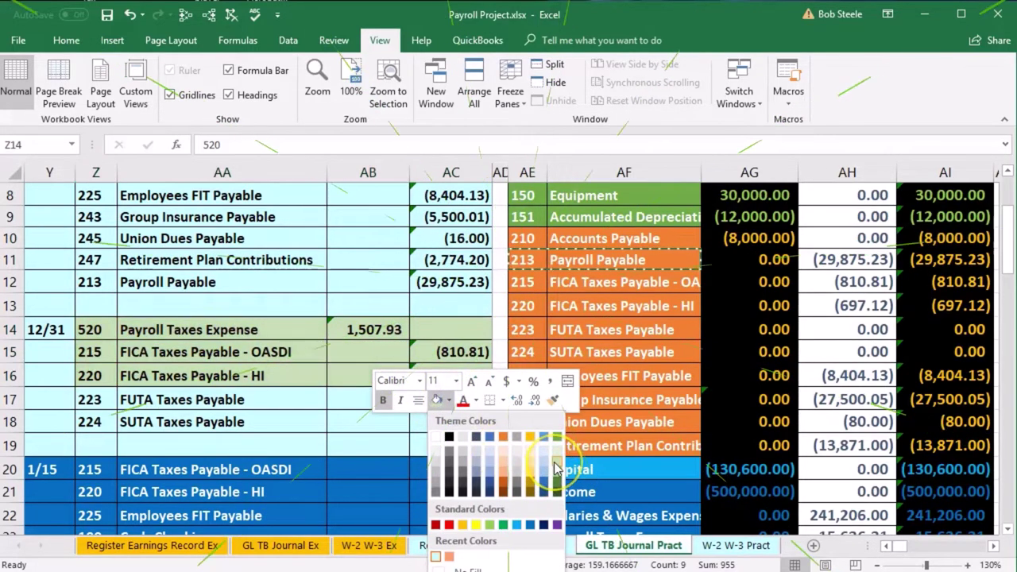
left_click(554, 466)
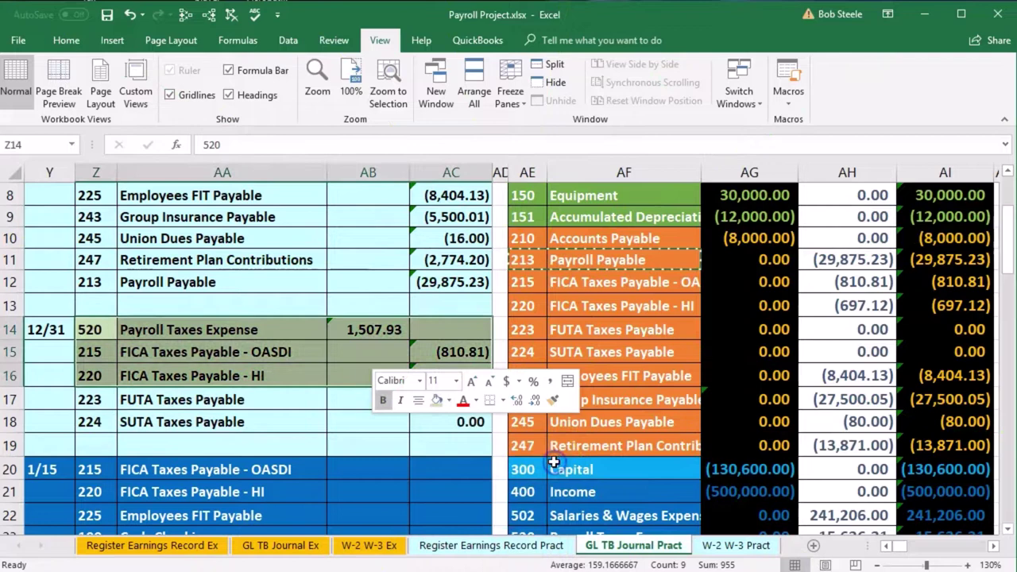
left_click(302, 358)
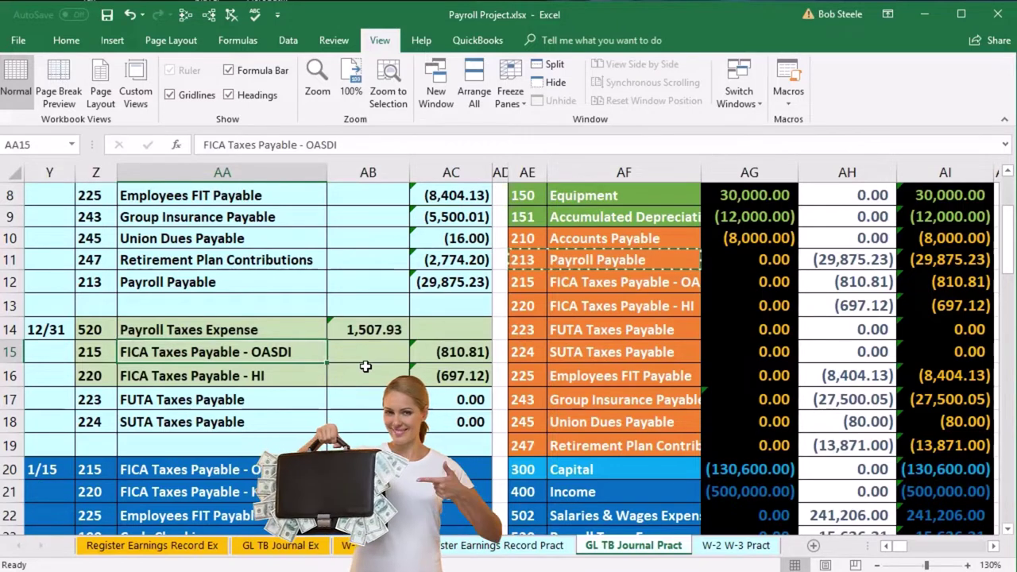
Examine the existing postings in the FICA Taxes Payable - OASDI and FICA Taxes Payable - HI general ledger accounts.
left_click_drag(526, 306, 583, 308)
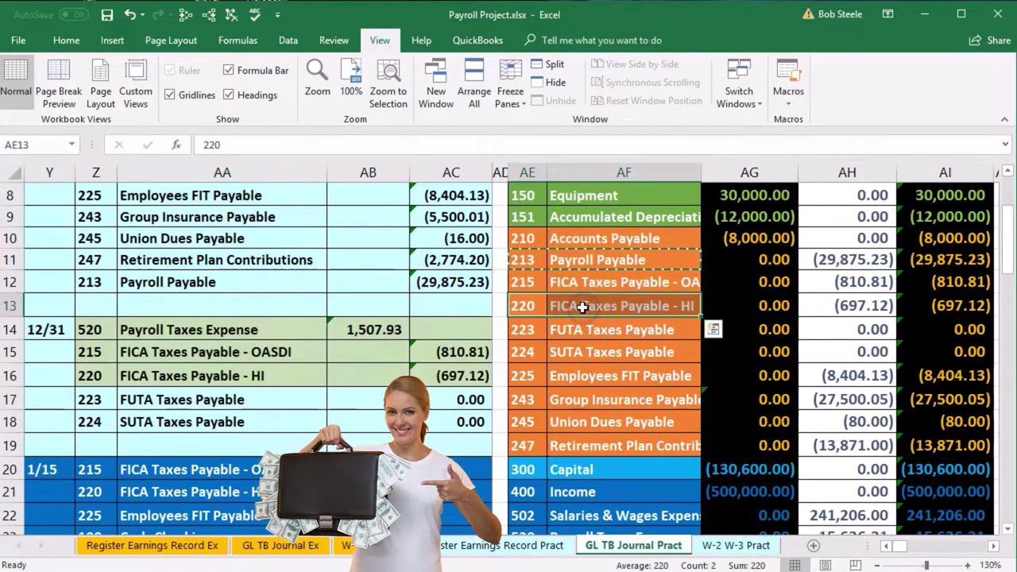
key("Right")
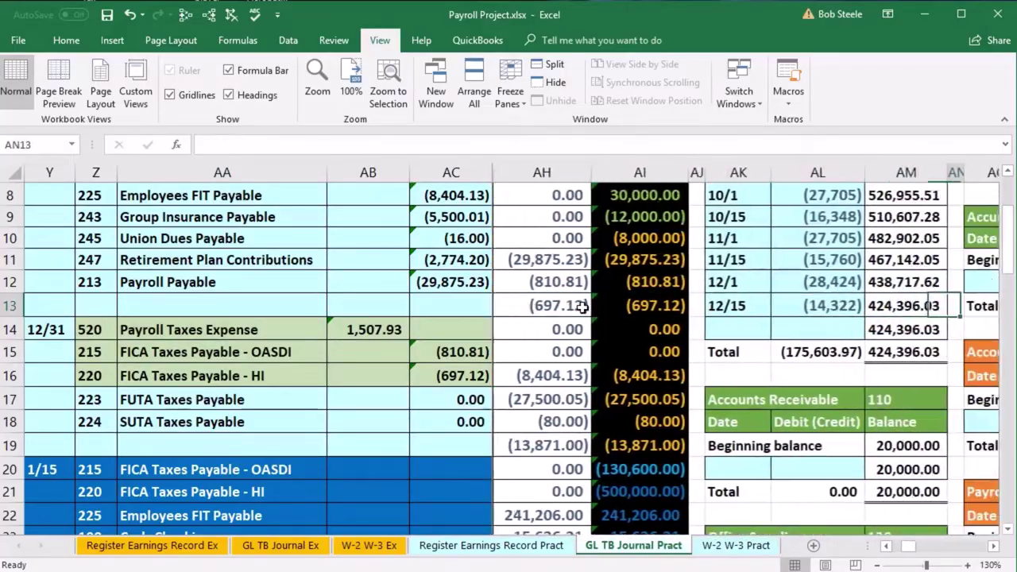
key("Right")
key("Right")
key("Right")
key("Right")
key("Right")
key("Right")
key("Right")
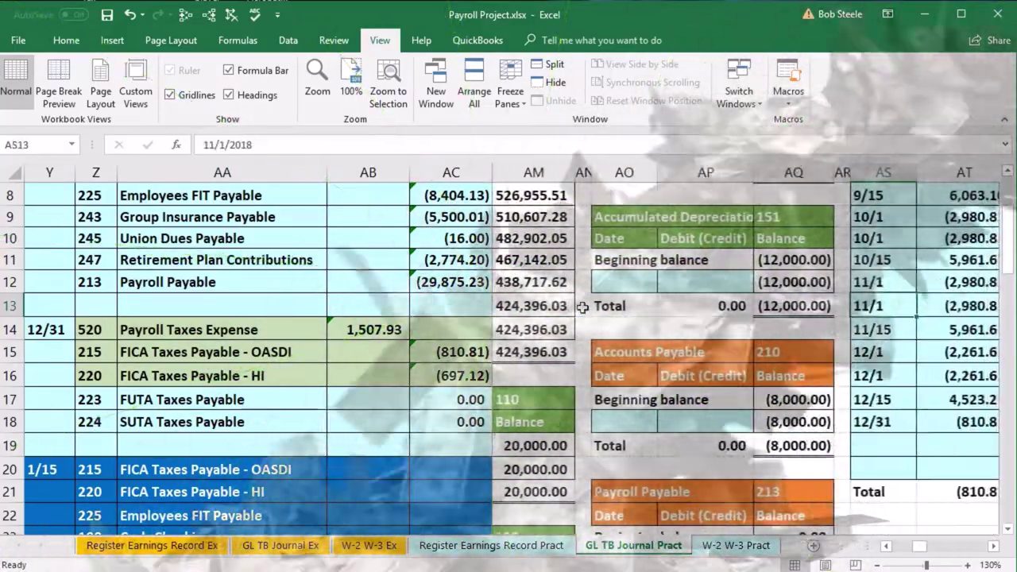
key("Up")
key("Up")
key("Up")
key("Up")
key("Up")
key("Up")
key("Up")
key("Up")
key("Up")
key("Up")
key("Up")
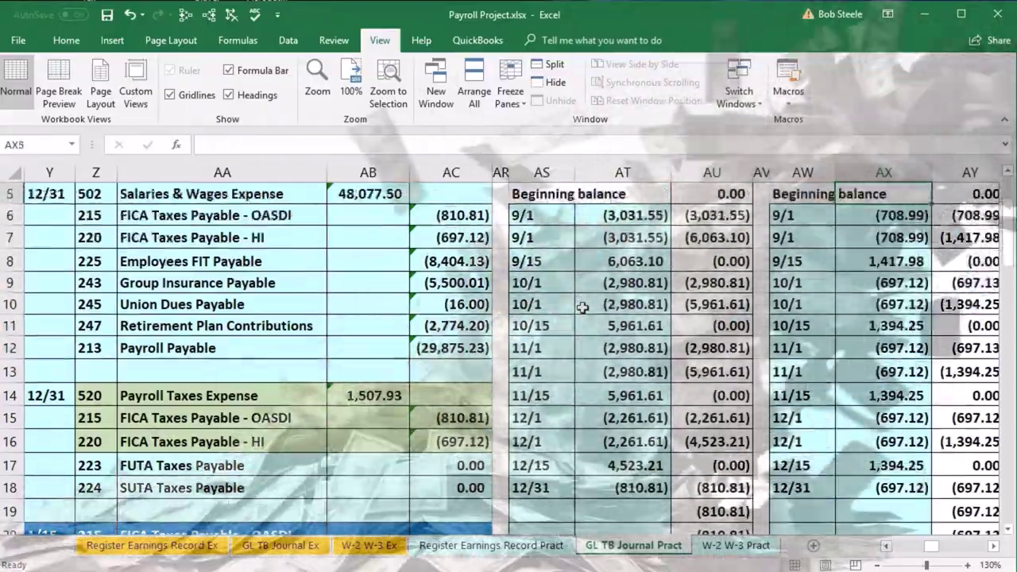
key("Down")
key("Down")
key("Down")
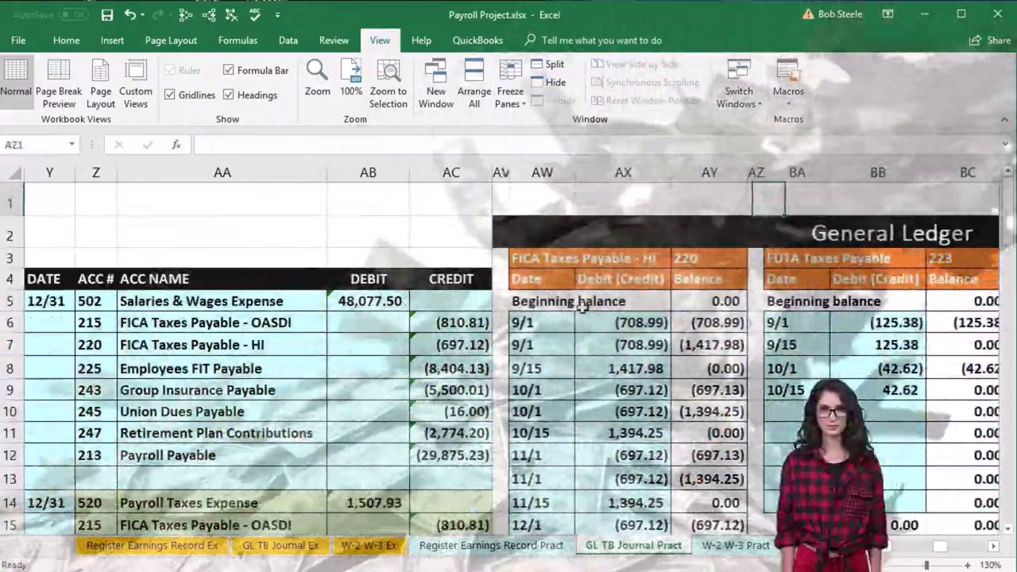
key("Down")
key("Down")
key("Down")
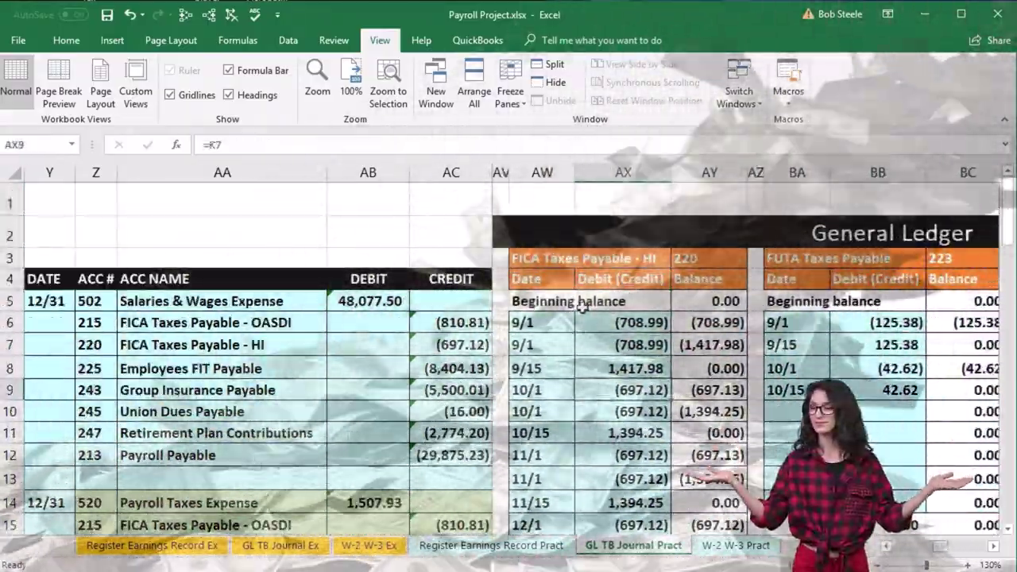
key("Down")
key("Down")
key("Down")
key("Down")
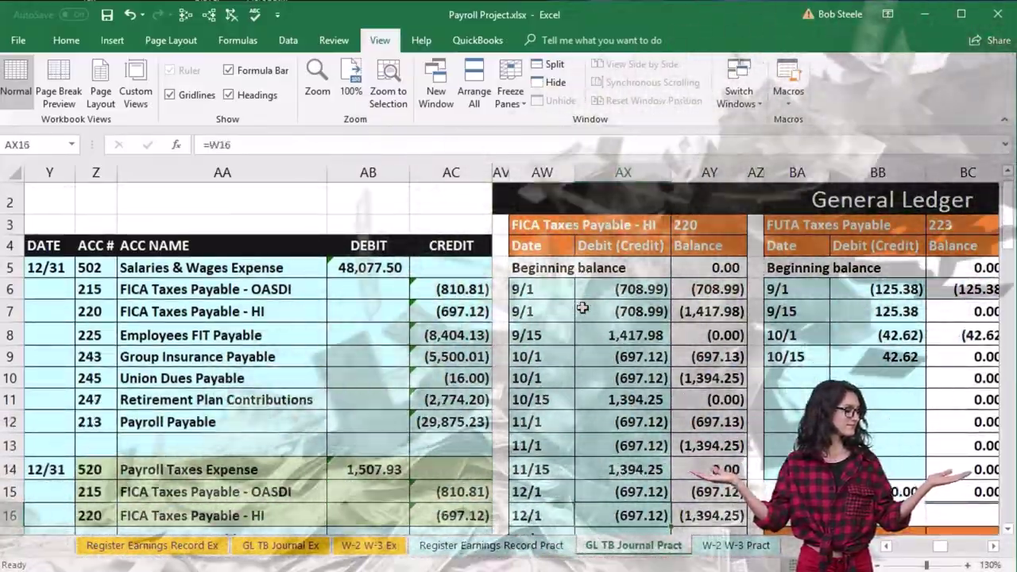
Post the payroll tax debit to the Payroll Taxes Expense ledger, dating BQ10 12/31 and linking BR10 to journal cell AB14.
key("Right")
key("Right")
key("Right")
key("Right")
key("Right")
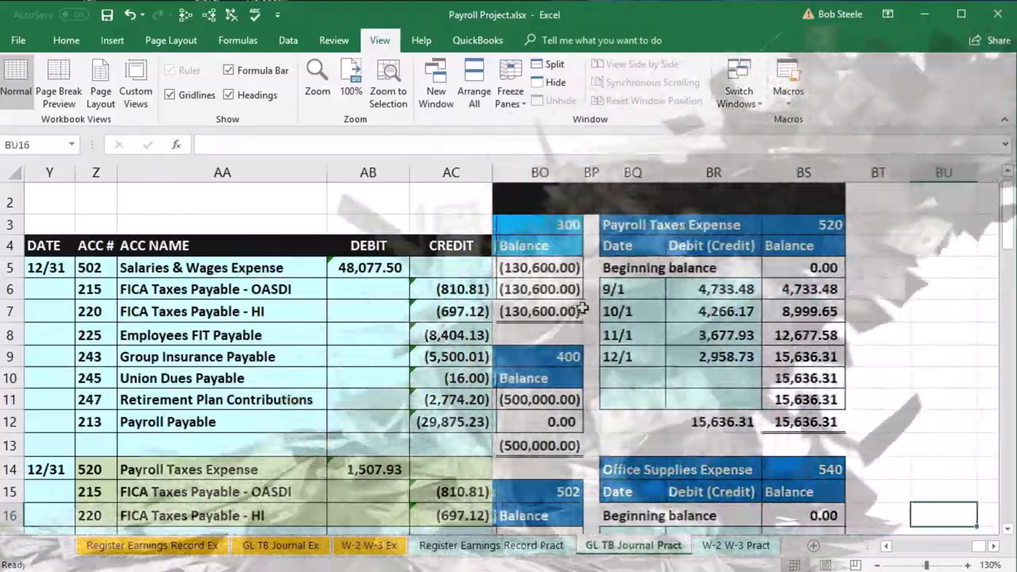
key("Right")
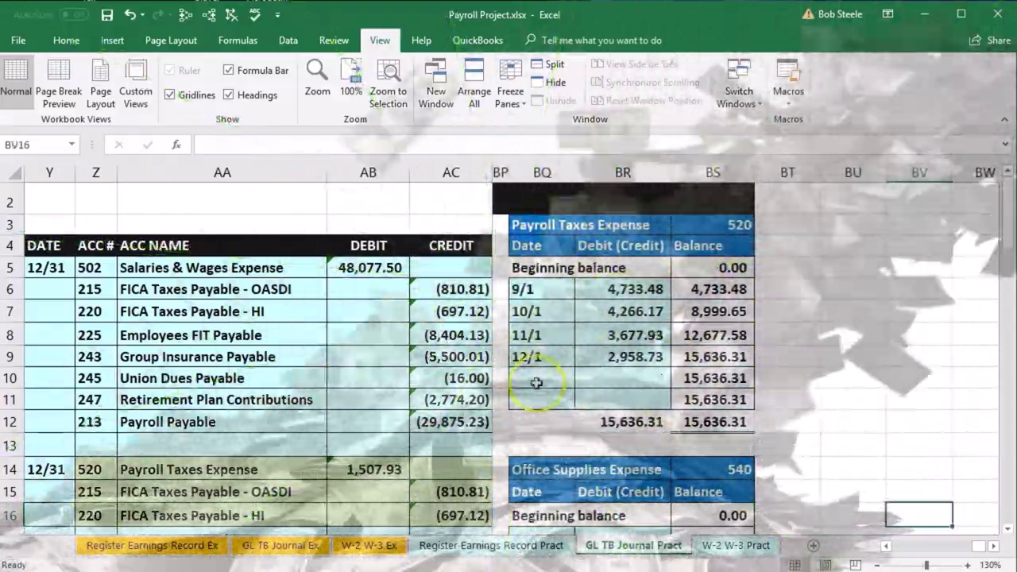
key("Left")
key("Left")
key("Left")
key("Left")
key("Left")
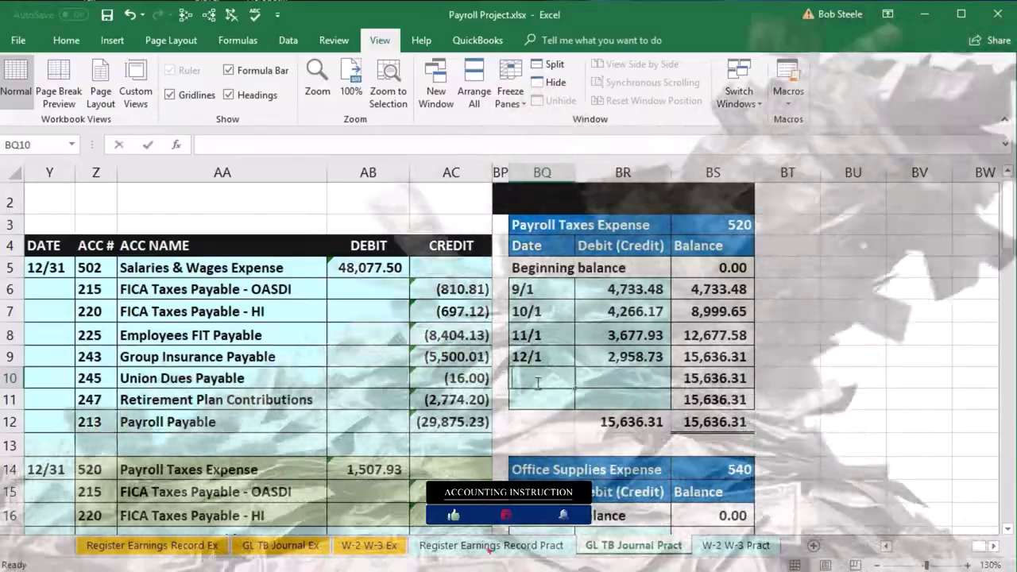
left_click(536, 383)
type("12")
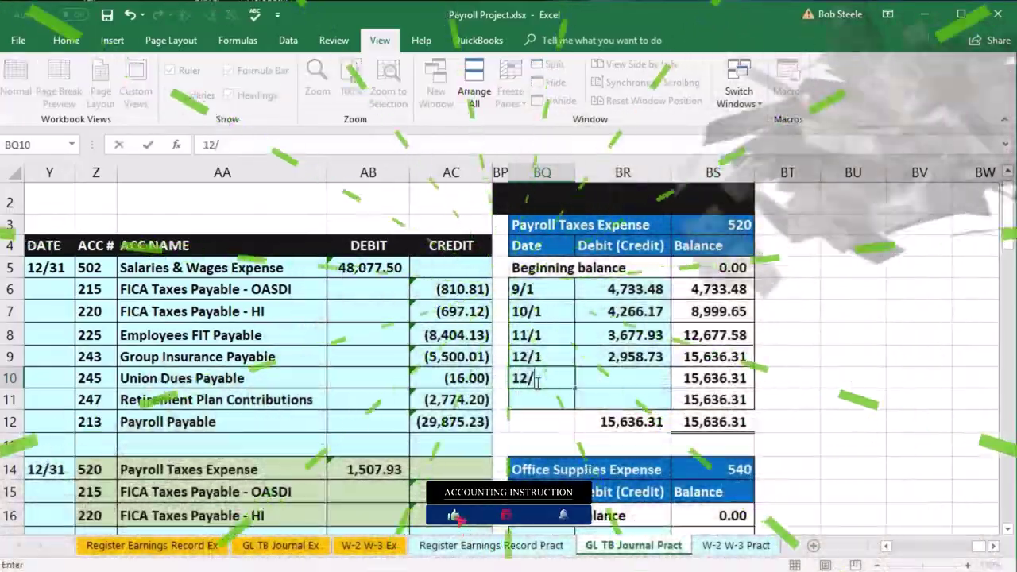
type("/31")
key("Tab")
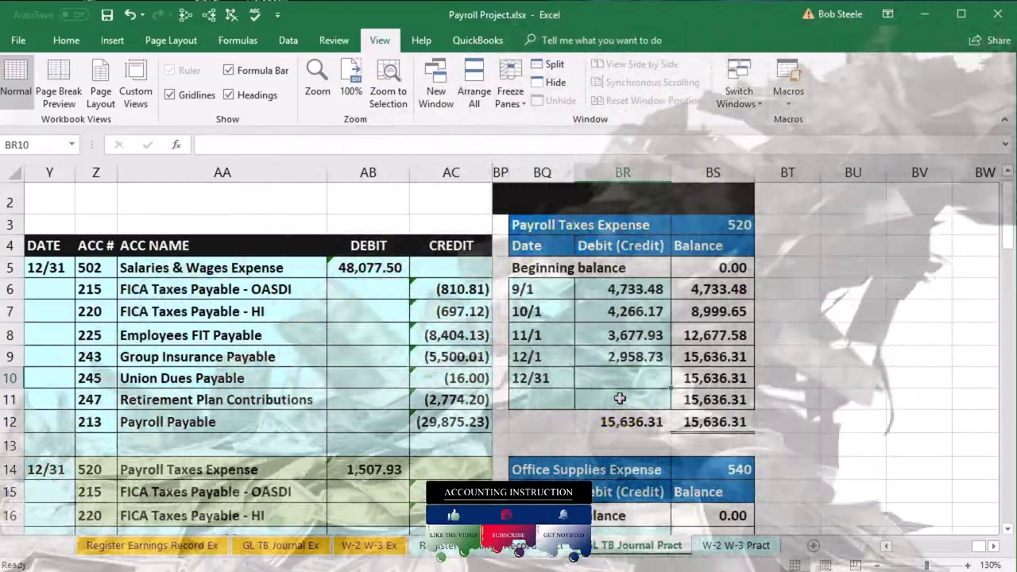
type("=")
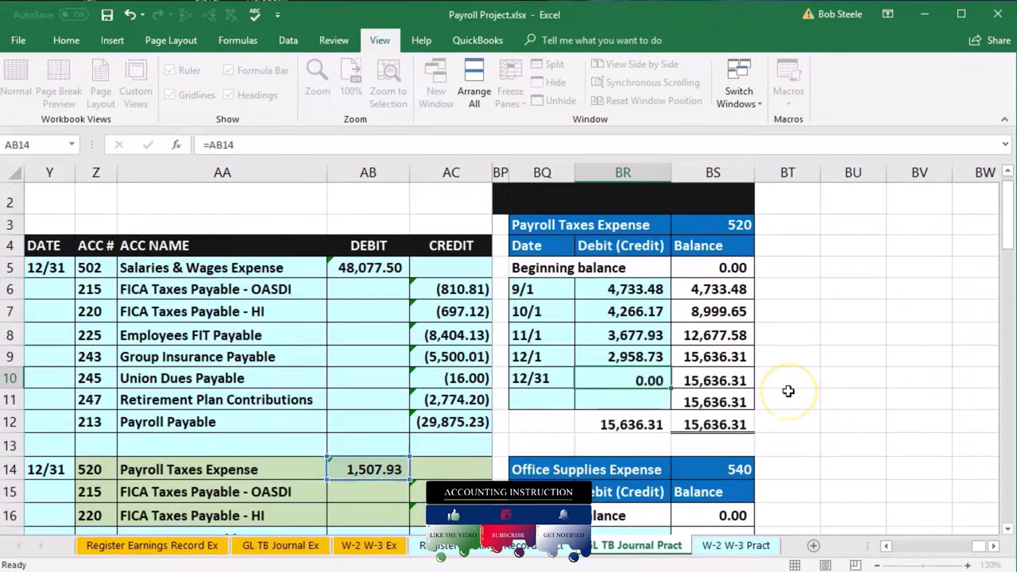
key("Return")
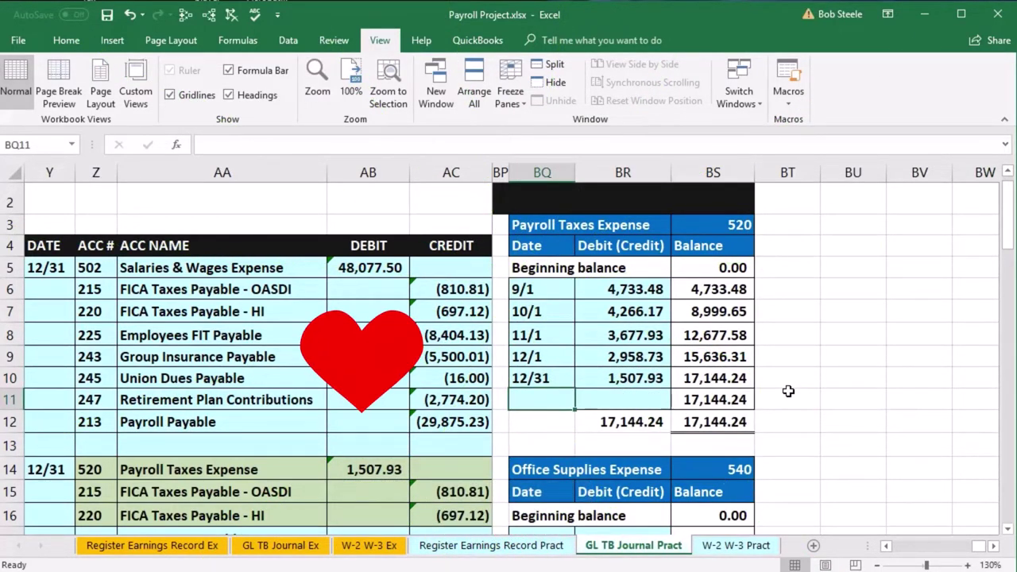
Start the payroll tax posting in the FICA Taxes Payable - OASDI ledger by dating cell AS19 12/31.
key("Left")
key("Left")
key("Left")
key("Left")
key("Left")
key("Left")
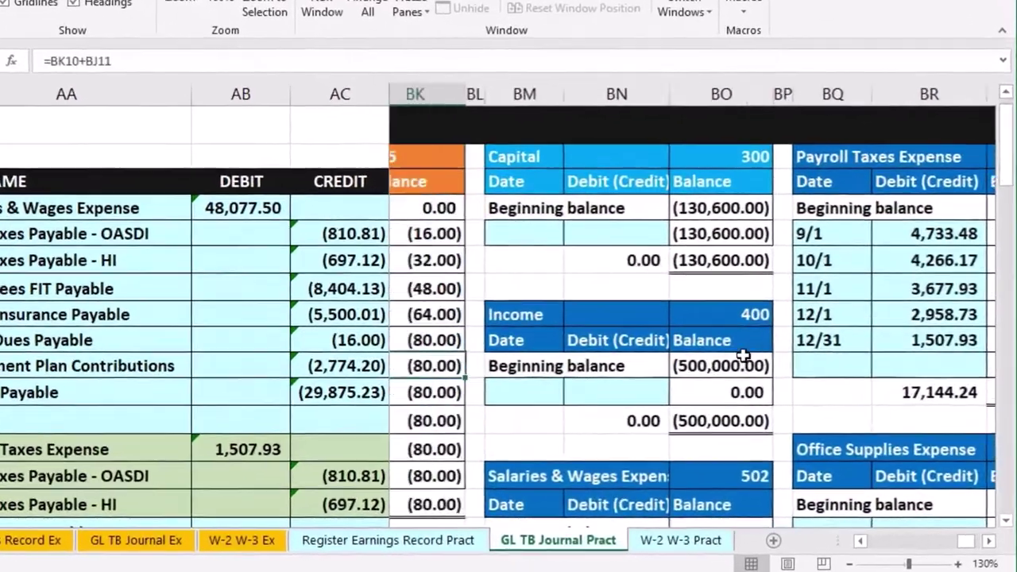
key("Left")
key("Left")
key("Left")
key("Left")
key("Left")
key("Left")
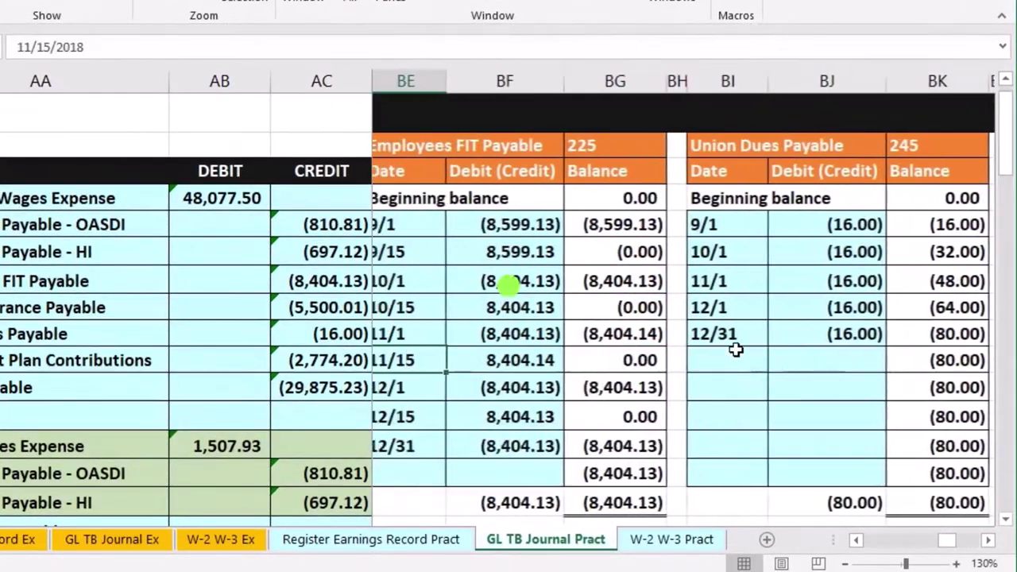
key("Left")
key("Left")
key("Left")
key("Left")
key("Left")
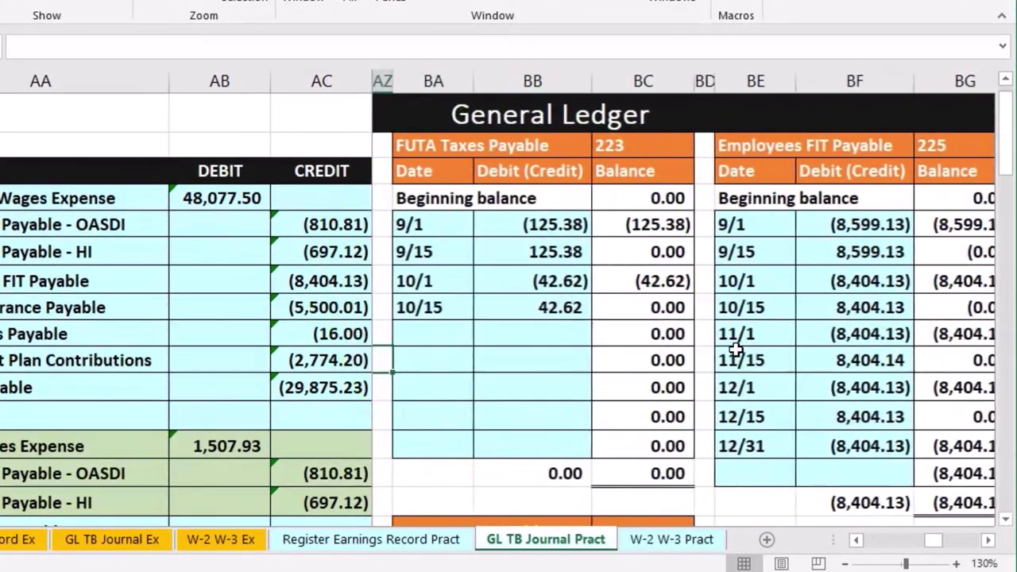
key("Left")
key("Left")
key("Left")
key("Left")
key("Left")
key("Left")
key("Left")
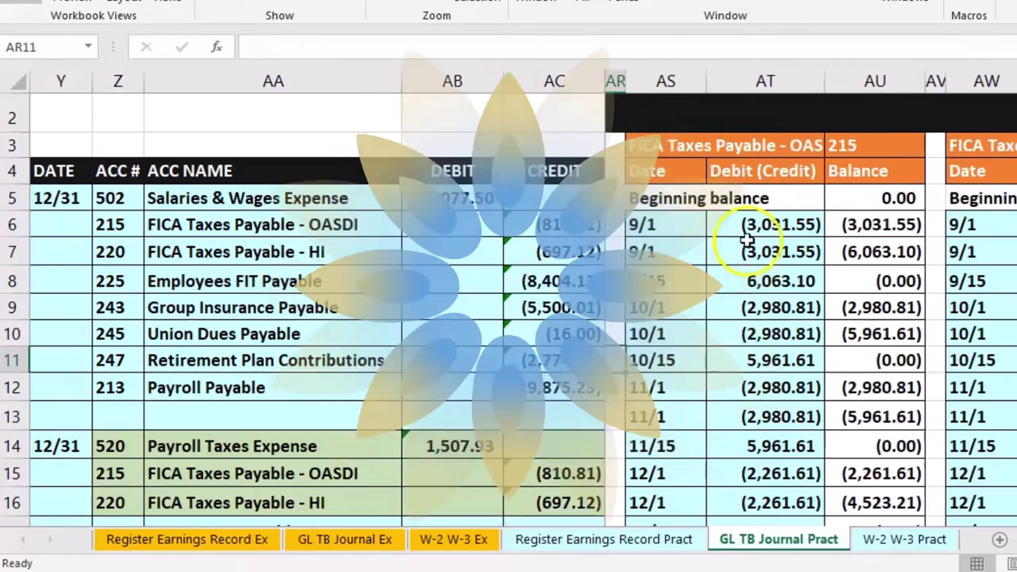
scroll(724, 288, "down", 2)
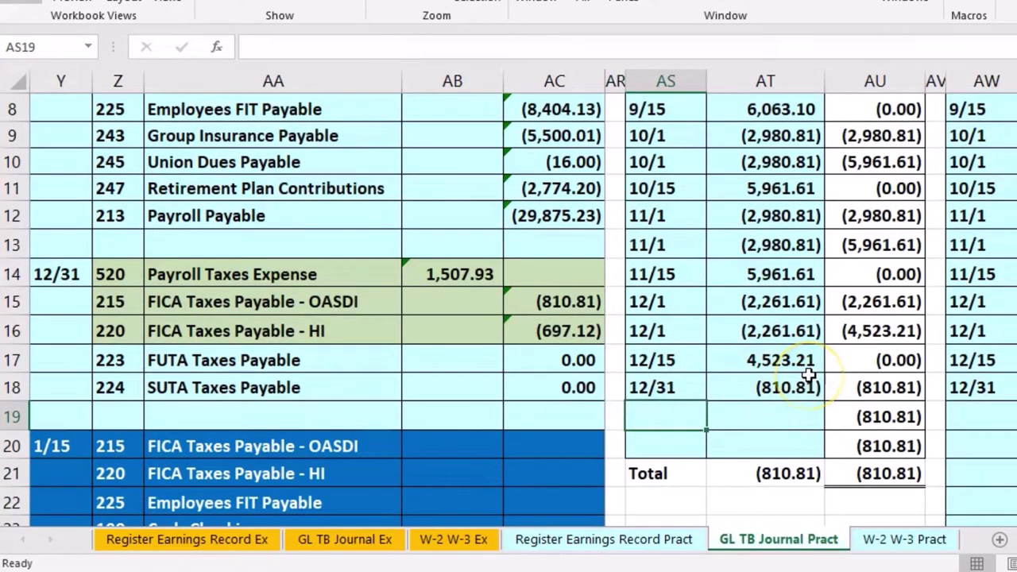
type("123")
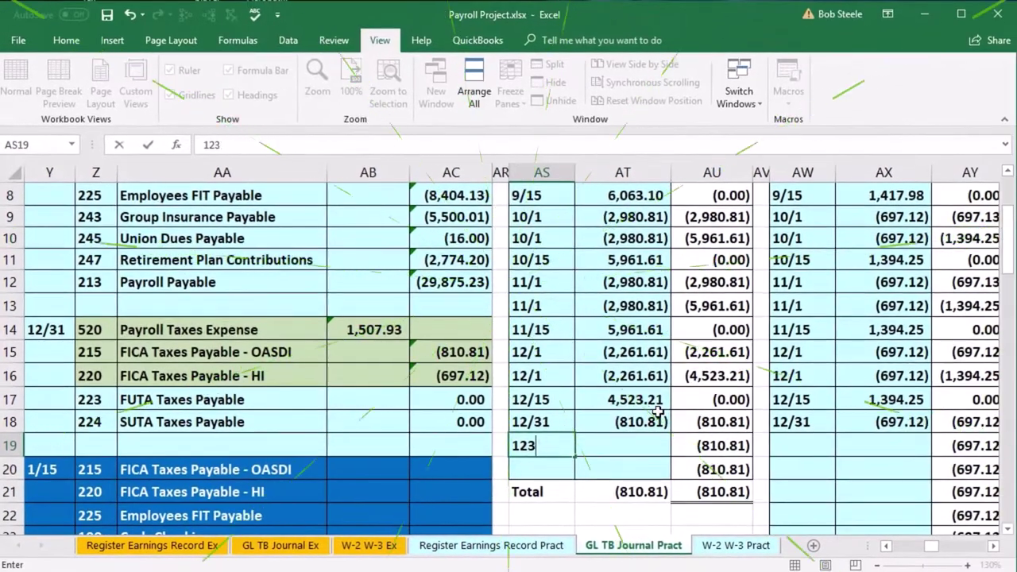
type("31")
key("Tab")
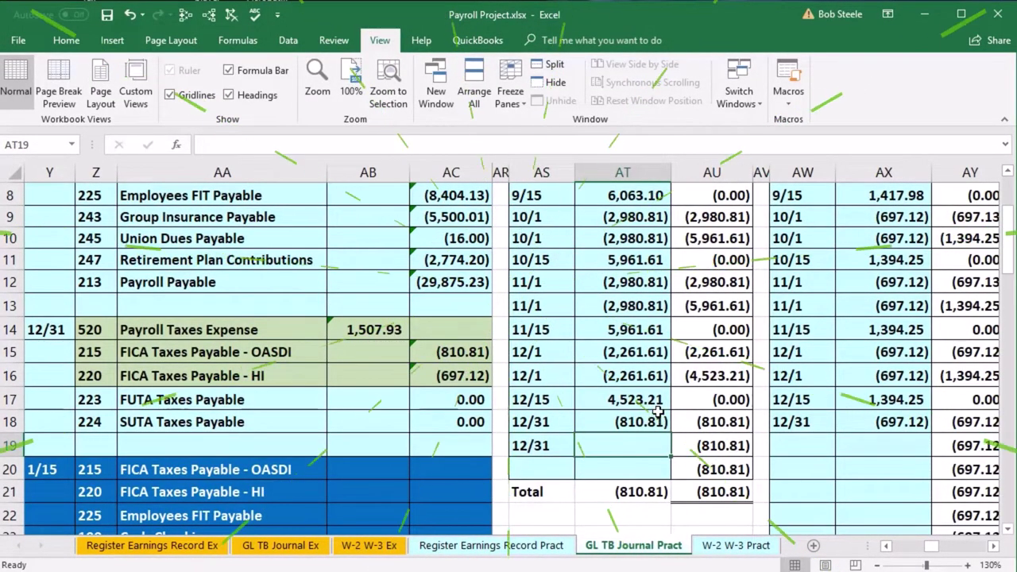
Link the OASDI ledger amount in AT19 to the payroll tax journal credit in AC15.
type("=")
key("Left")
key("Left")
key("Left")
key("Up")
key("Up")
key("Up")
key("Up")
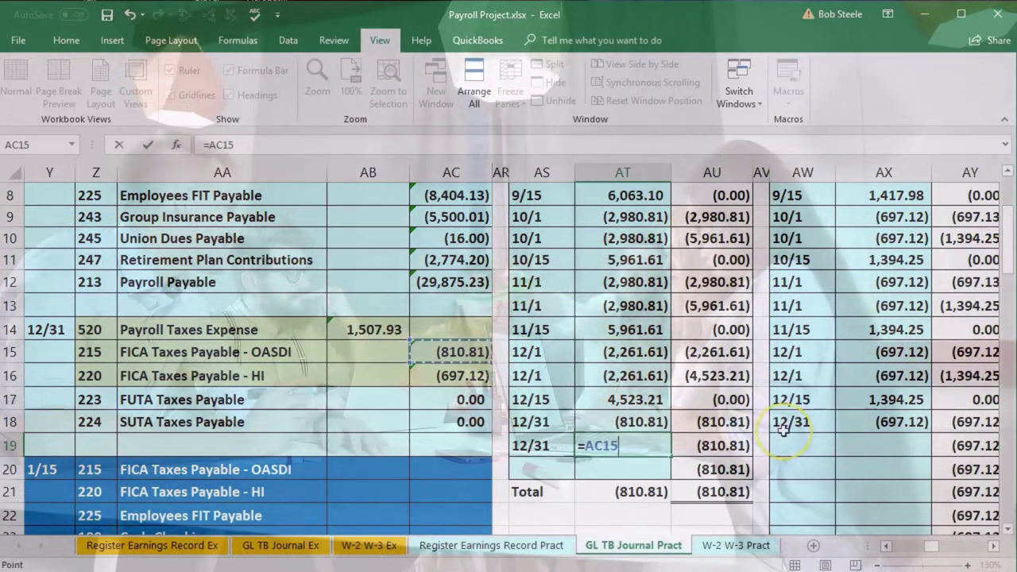
key("Return")
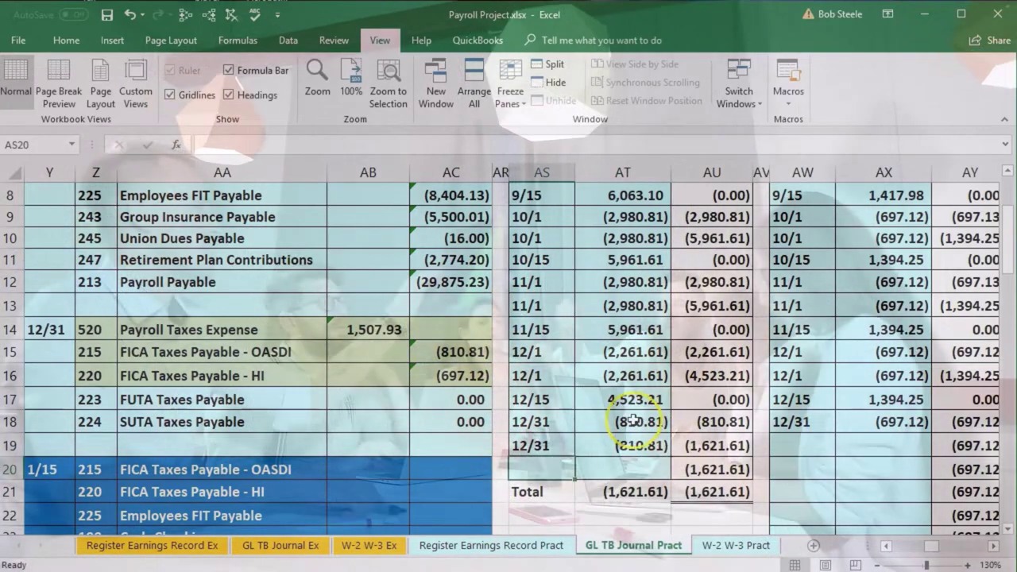
Examine the paired postings, mid-month payments and running balances in the FICA Taxes Payable - OASDI ledger.
left_click(637, 426)
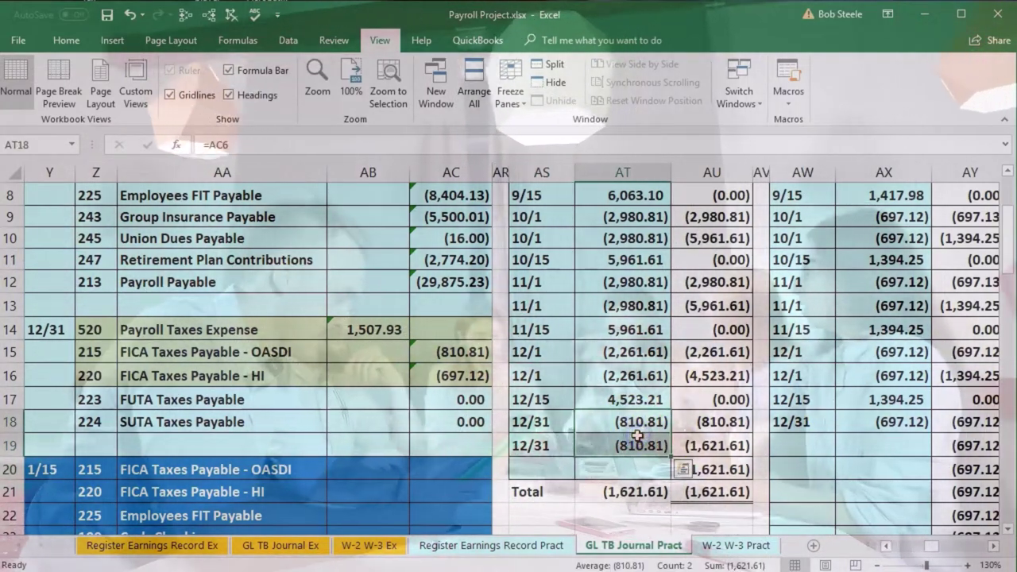
left_click_drag(636, 426, 644, 445)
scroll(727, 436, "up", 1)
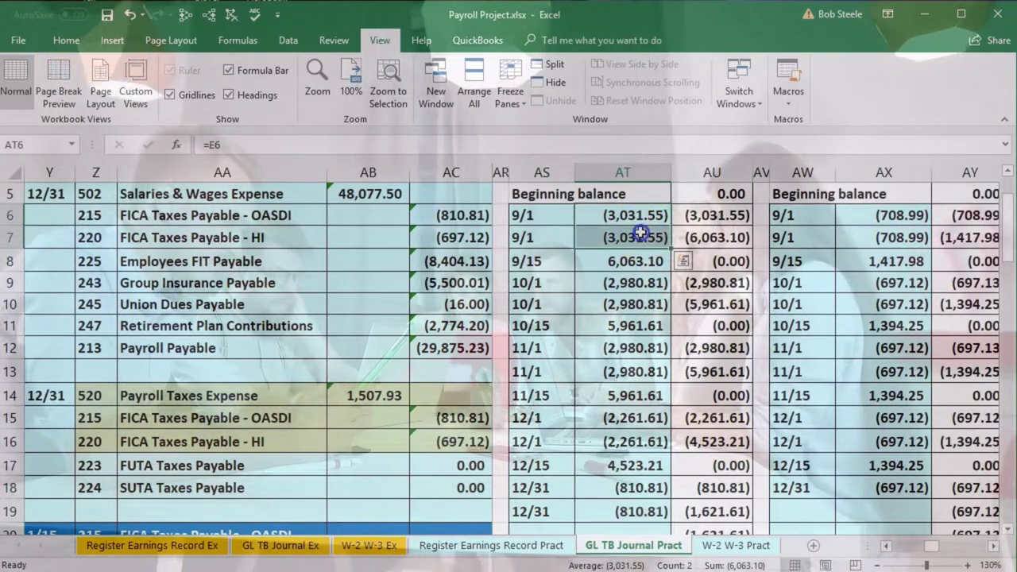
left_click(645, 260)
left_click(731, 261)
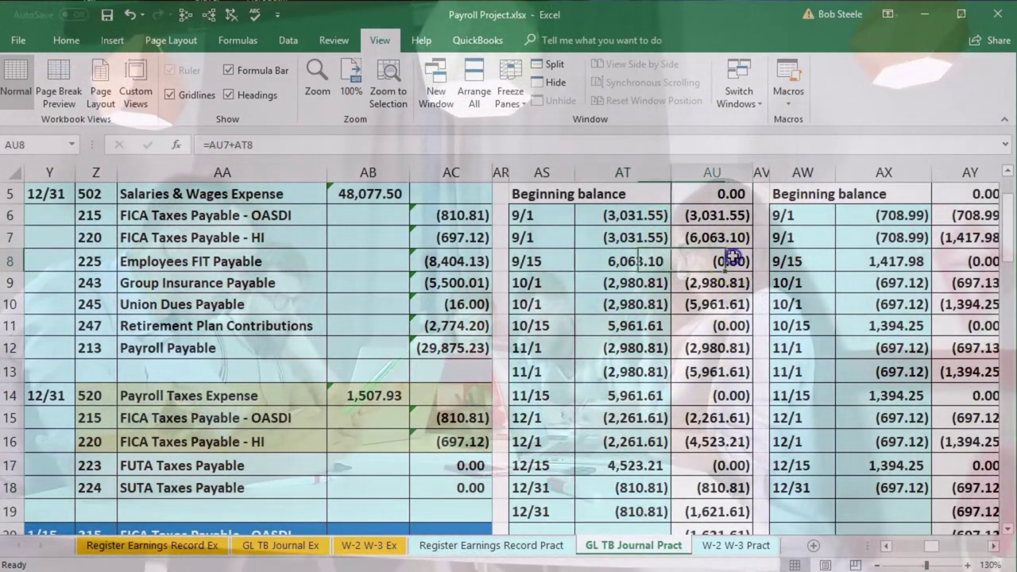
left_click(651, 280)
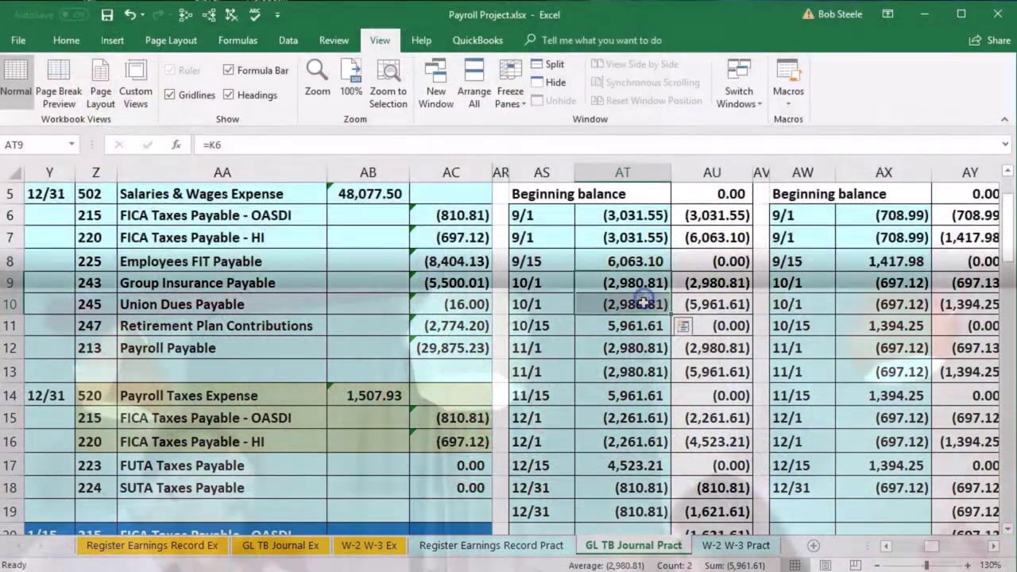
left_click(636, 326)
left_click(718, 326)
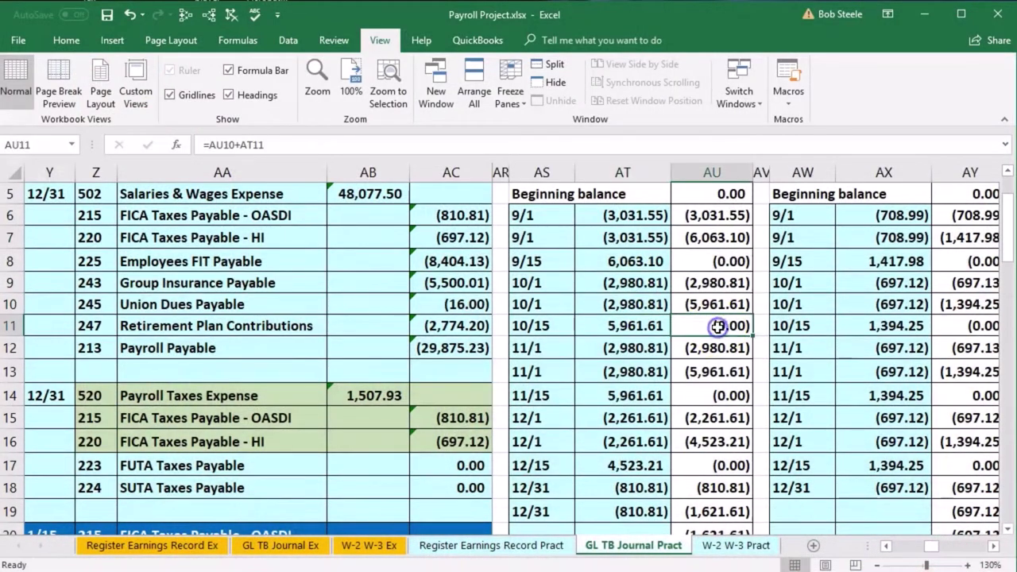
left_click(648, 349)
left_click(703, 389)
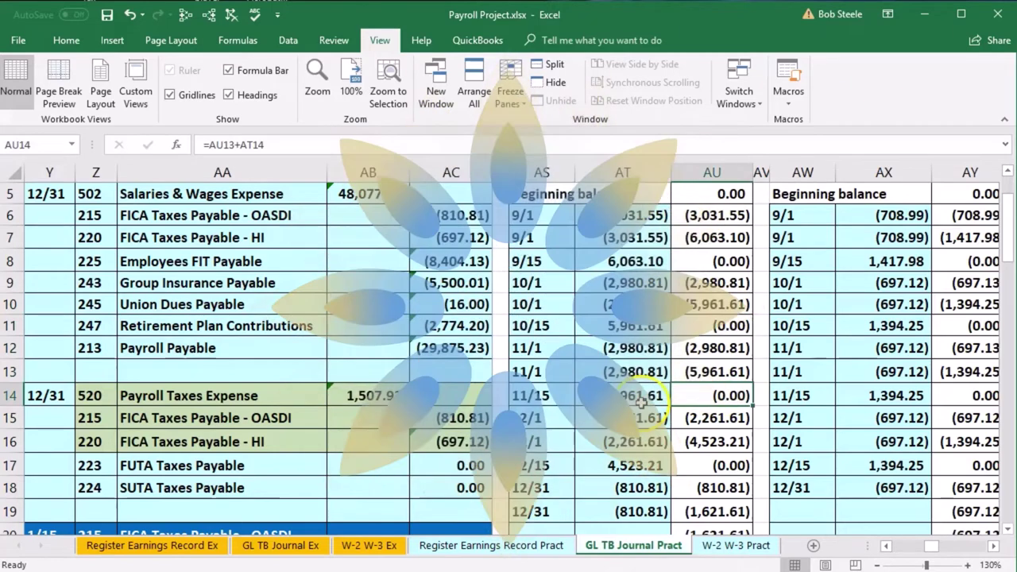
scroll(638, 399, "down", 1)
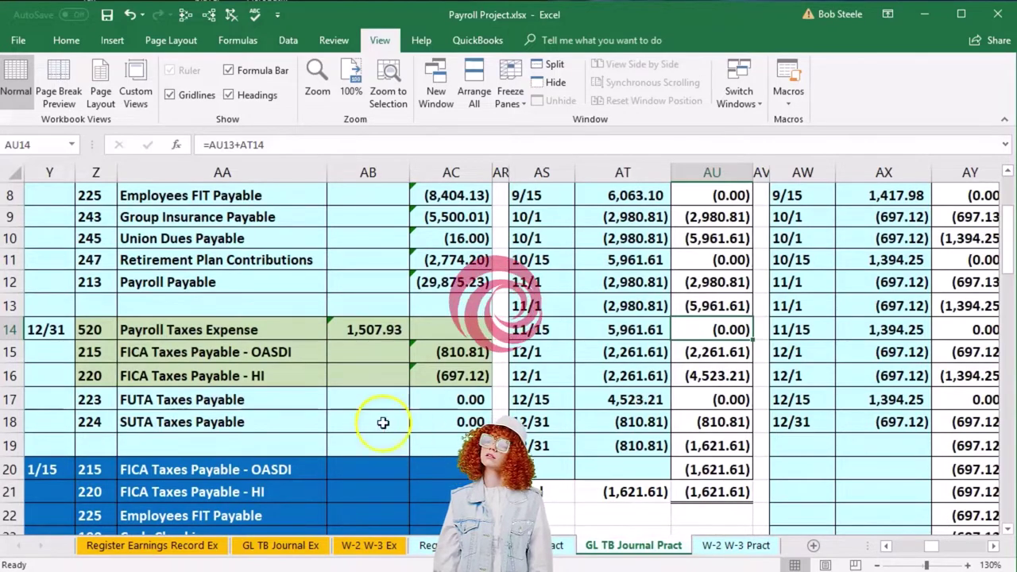
Post the HI credit to the FICA Taxes Payable - HI ledger, dating AW19 12/31 and linking AX19 to journal cell AC16.
left_click(662, 367)
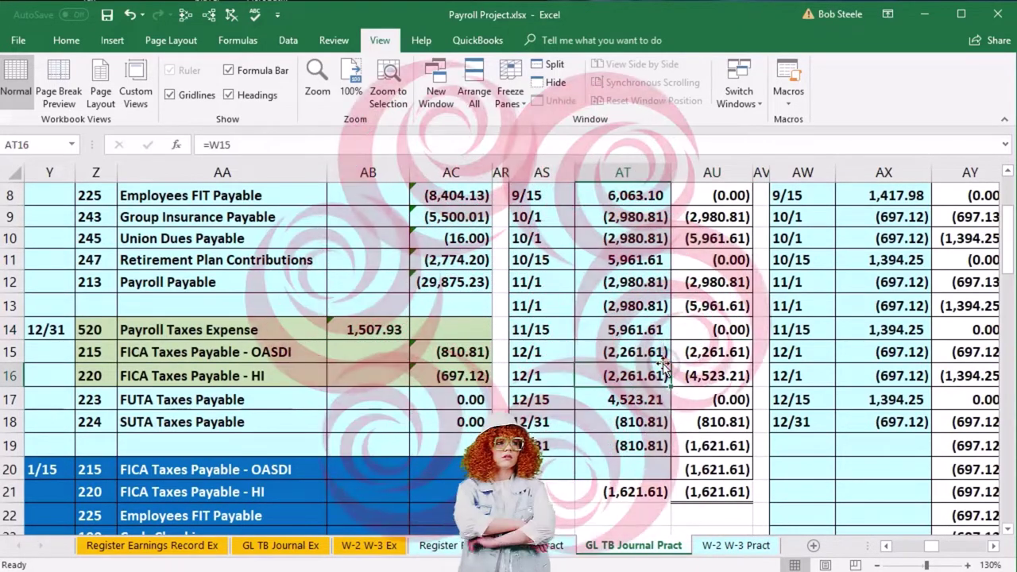
key("Right")
key("Right")
key("Right")
key("Right")
key("Right")
key("Right")
key("Right")
key("Right")
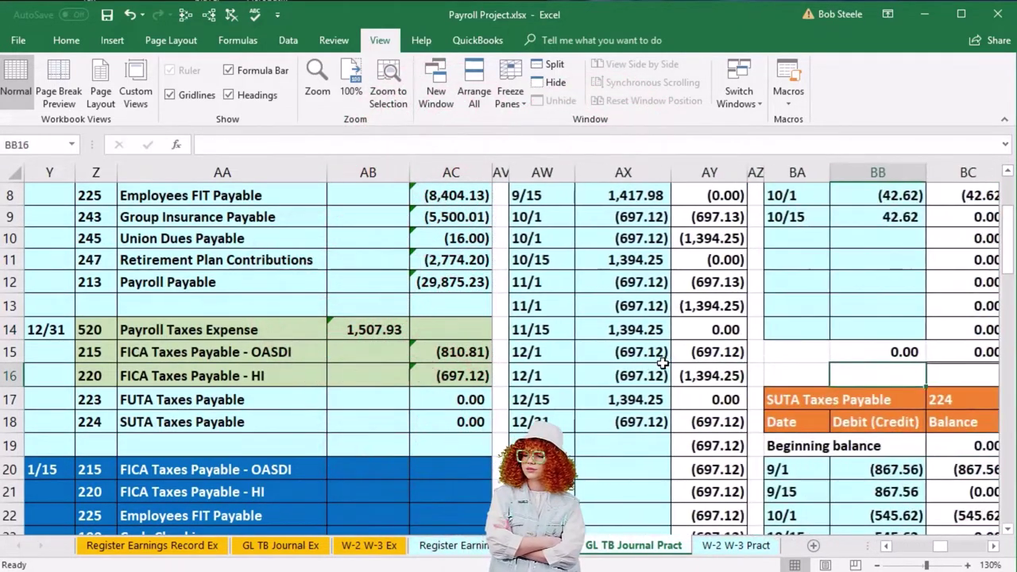
scroll(662, 363, "up", 2)
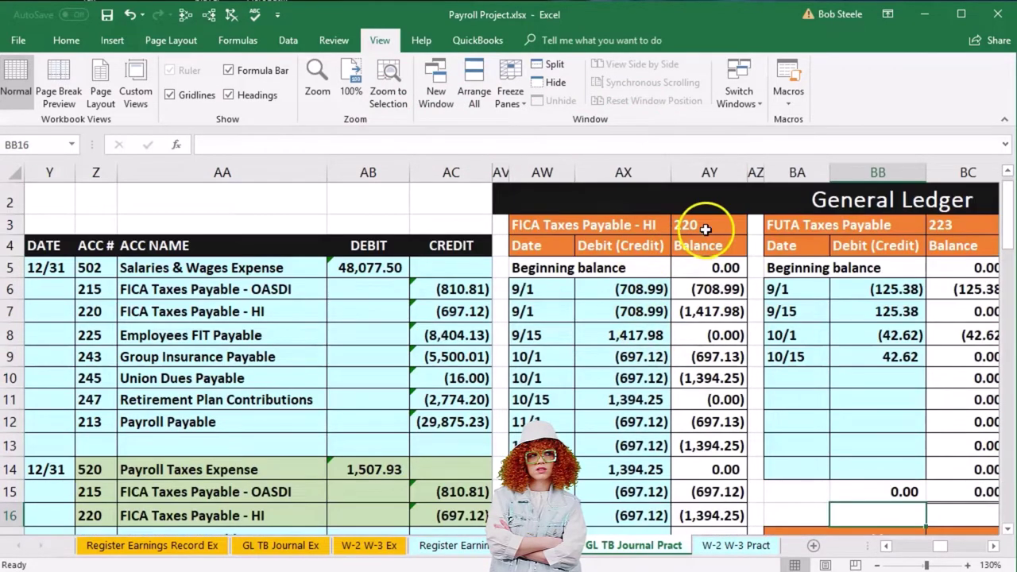
scroll(654, 415, "down", 2)
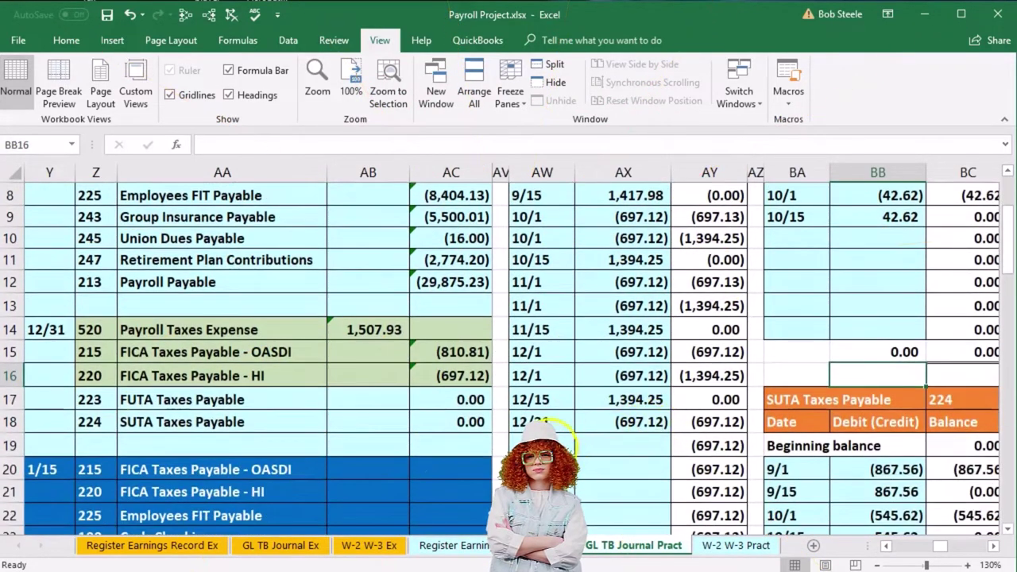
left_click(554, 442)
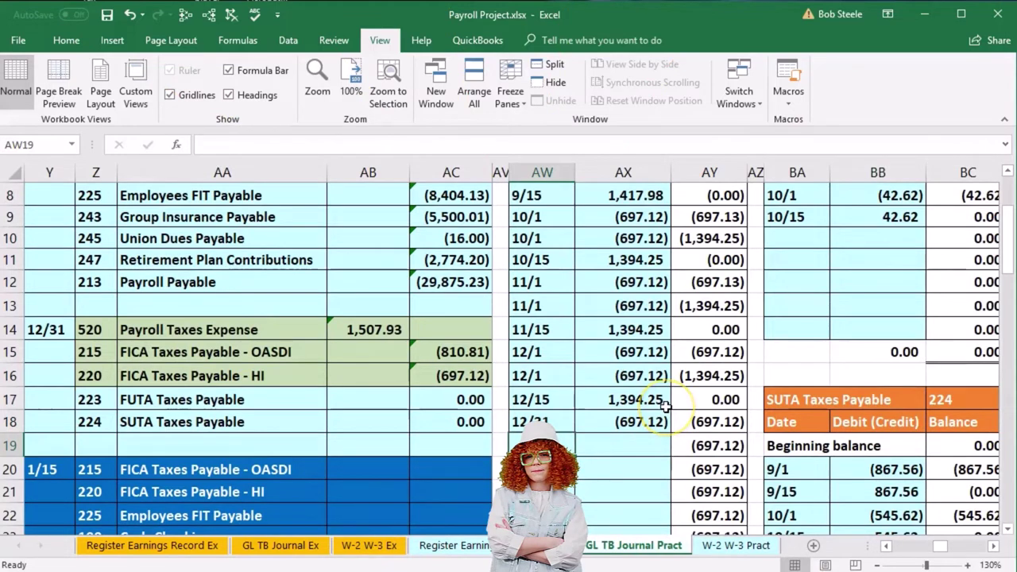
type("12/31")
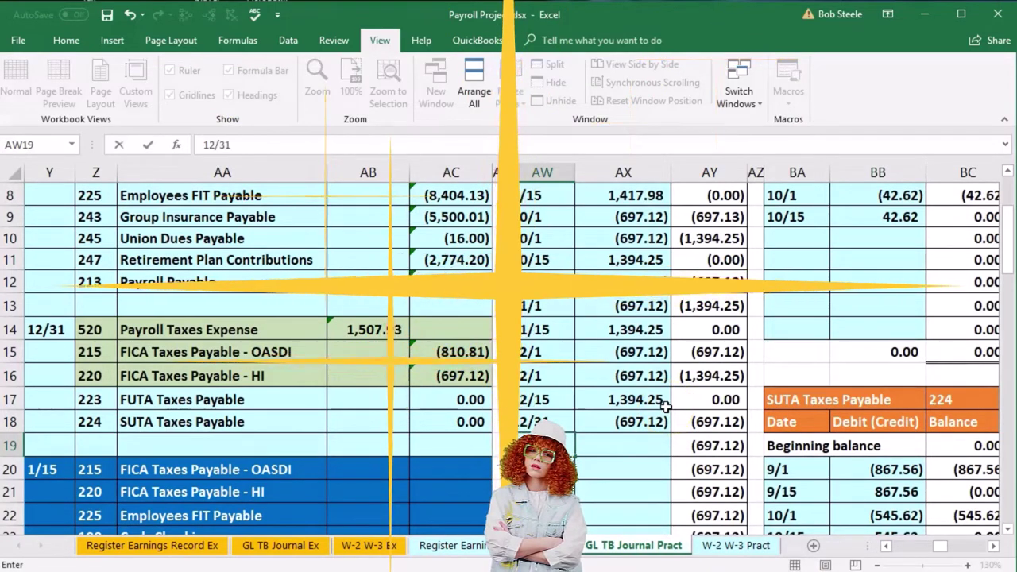
key("Tab")
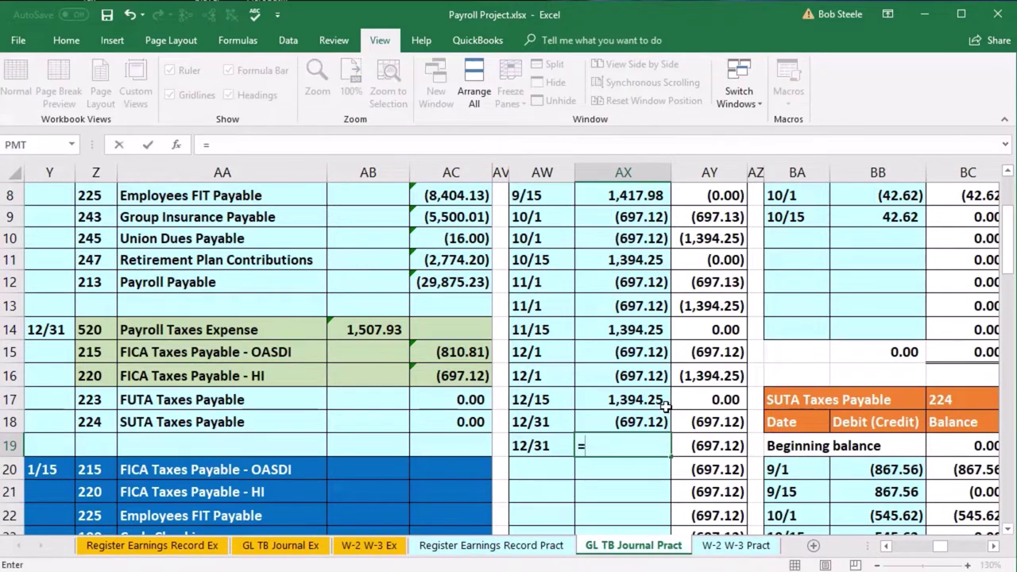
left_click(474, 379)
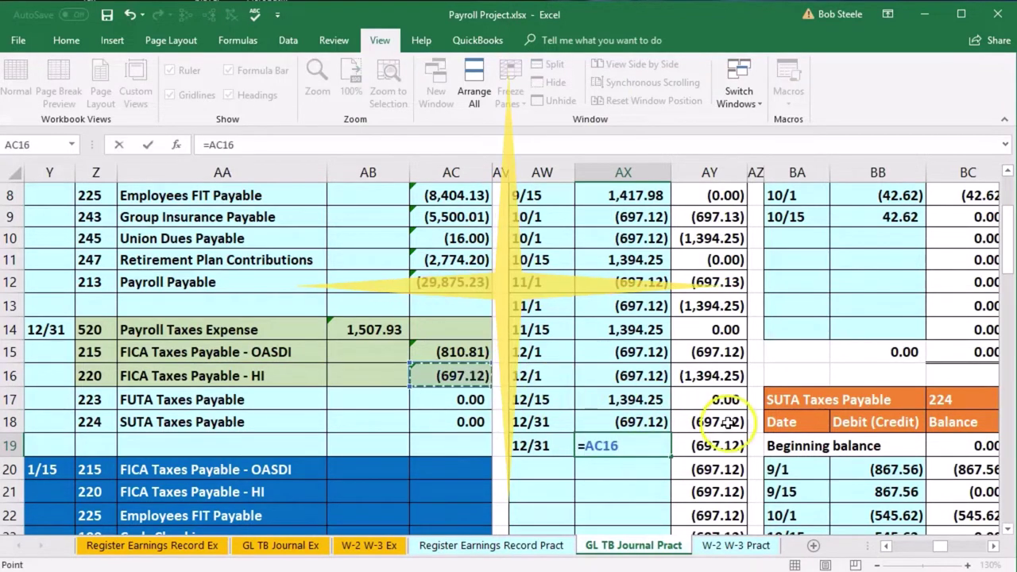
key("Return")
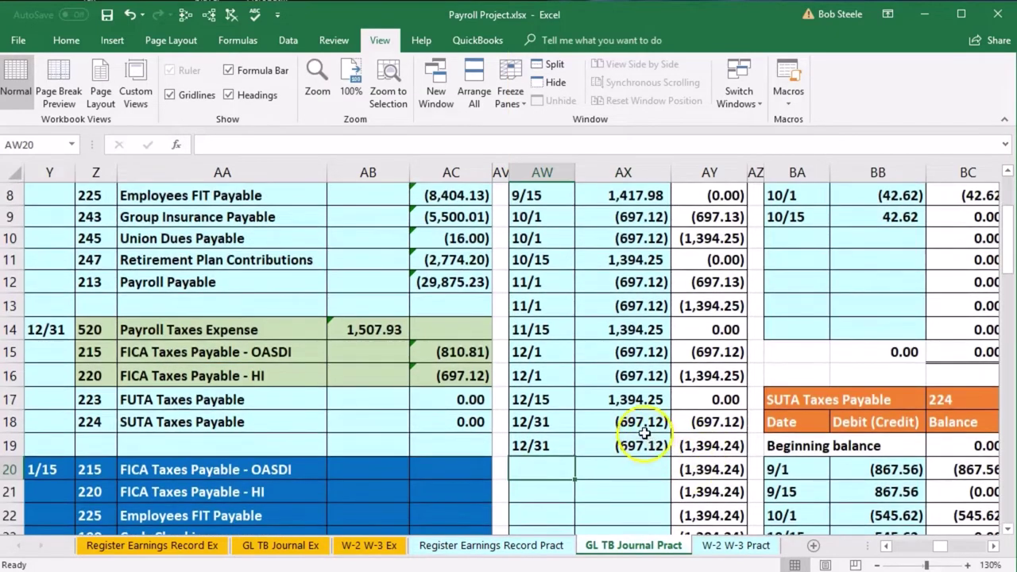
Examine the paired postings, mid-month payments and running balances in the FICA Taxes Payable - HI ledger.
left_click(639, 425)
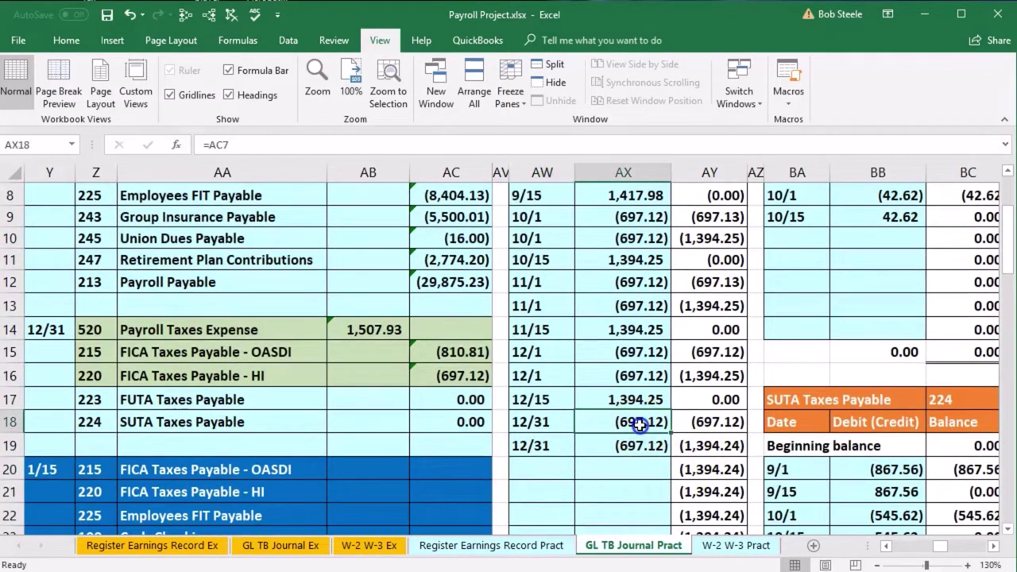
scroll(638, 444, "up", 1)
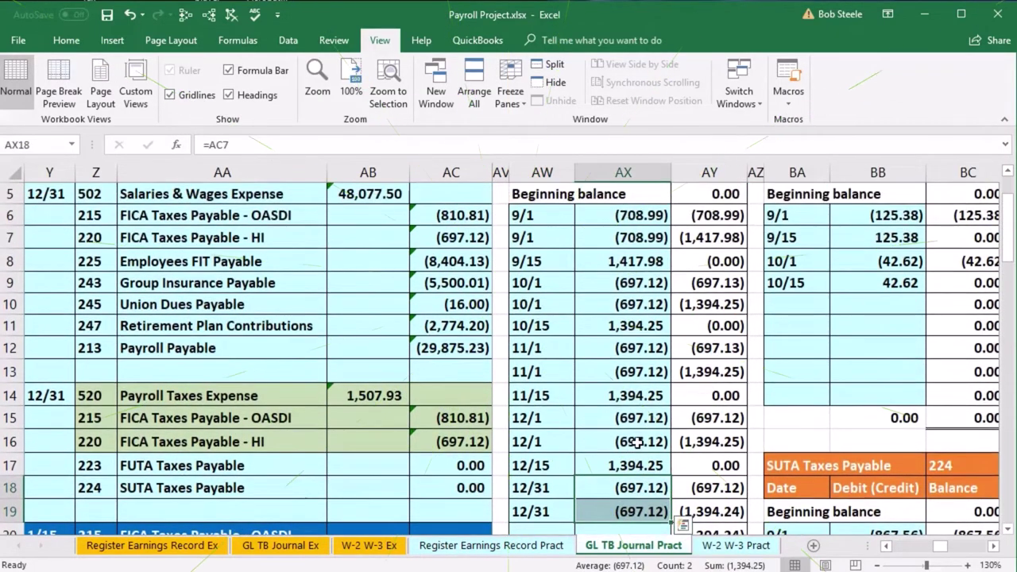
left_click(640, 217)
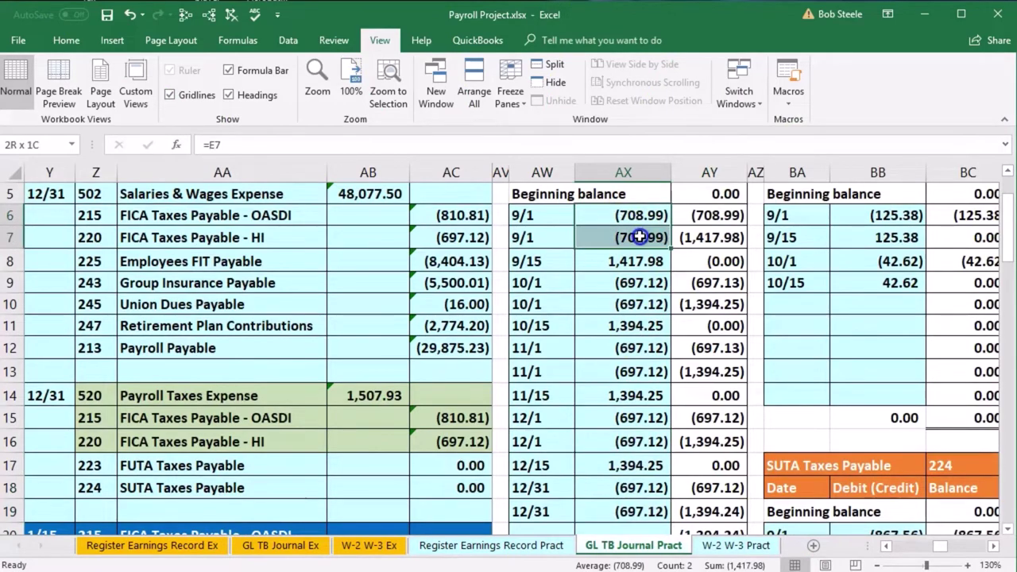
left_click(700, 261)
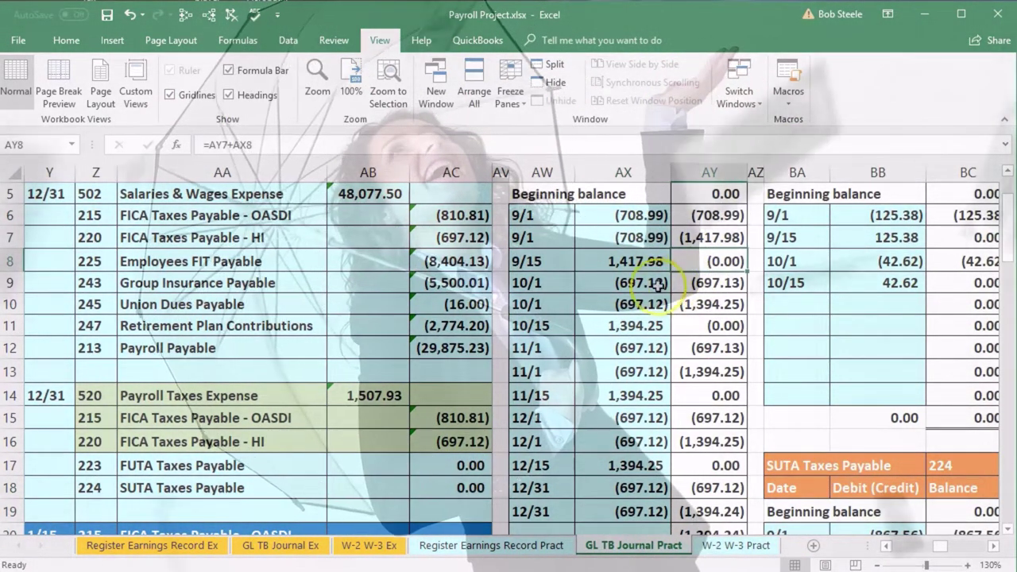
left_click(647, 284)
left_click_drag(647, 285, 648, 297)
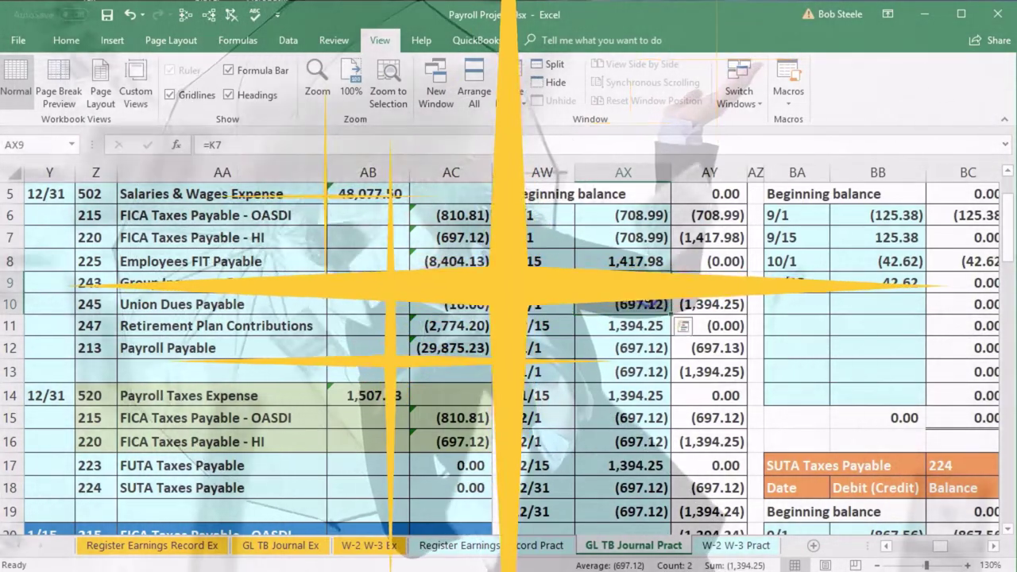
left_click(706, 326)
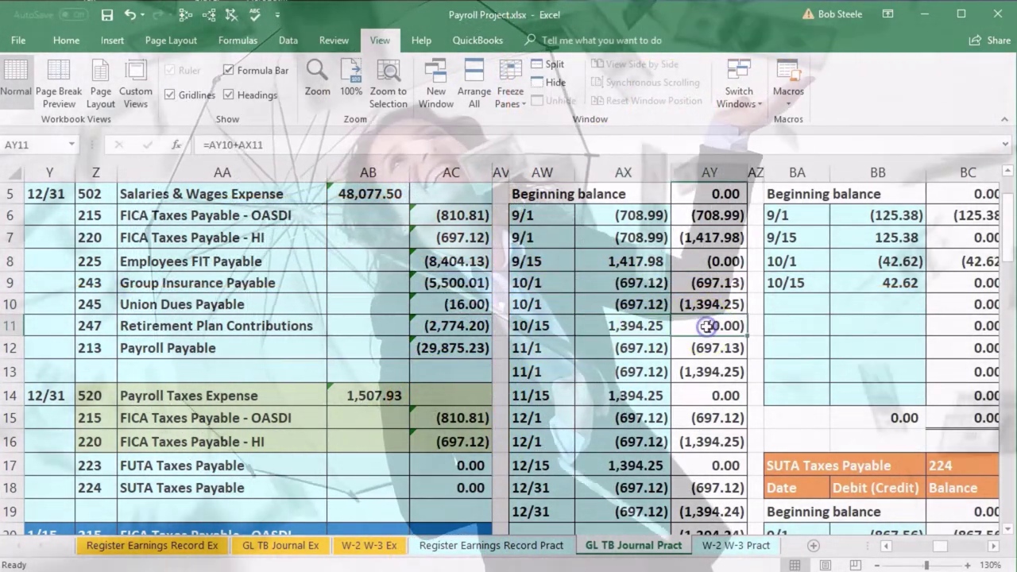
left_click(640, 349)
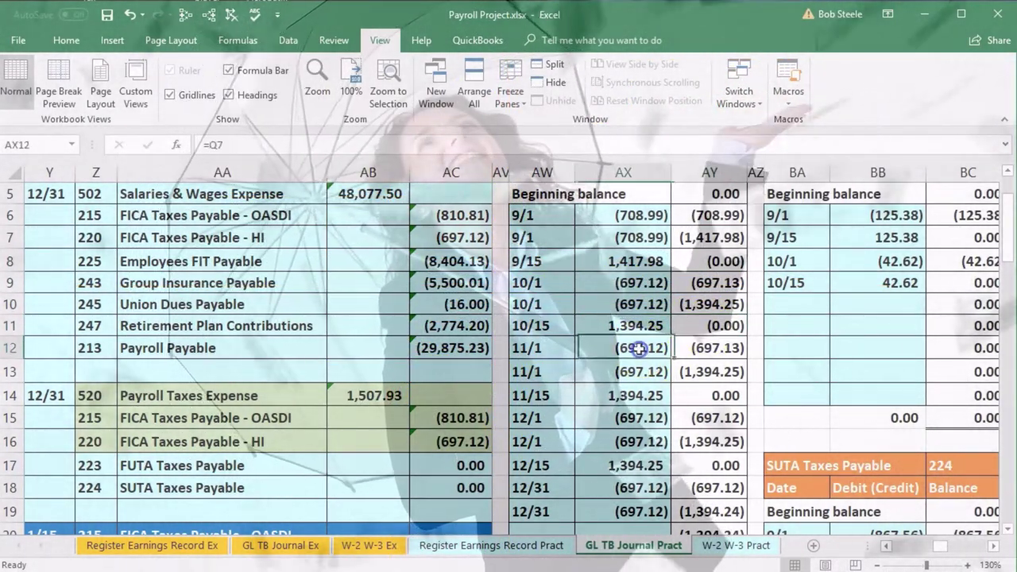
left_click_drag(640, 349, 640, 371)
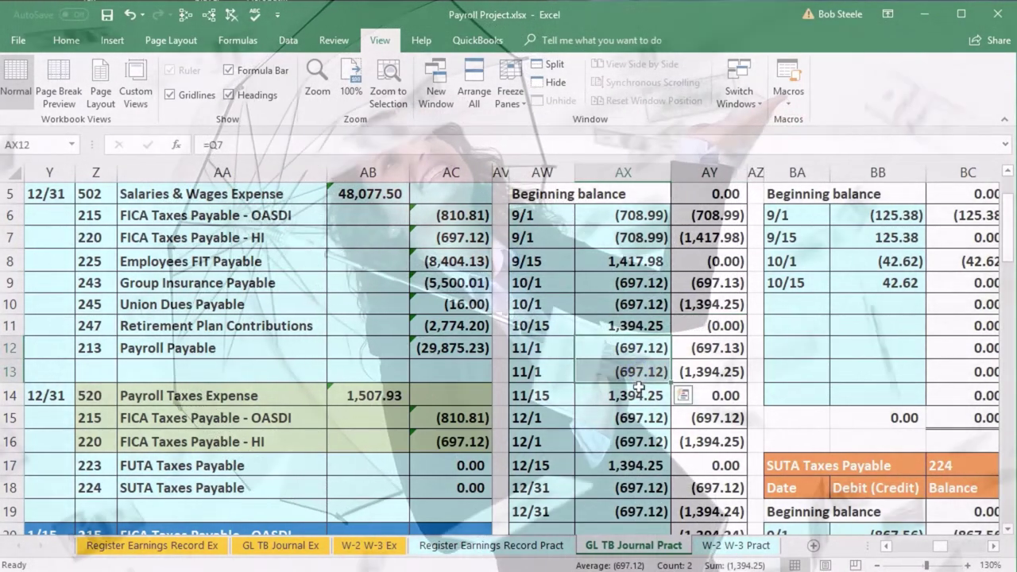
left_click(640, 387)
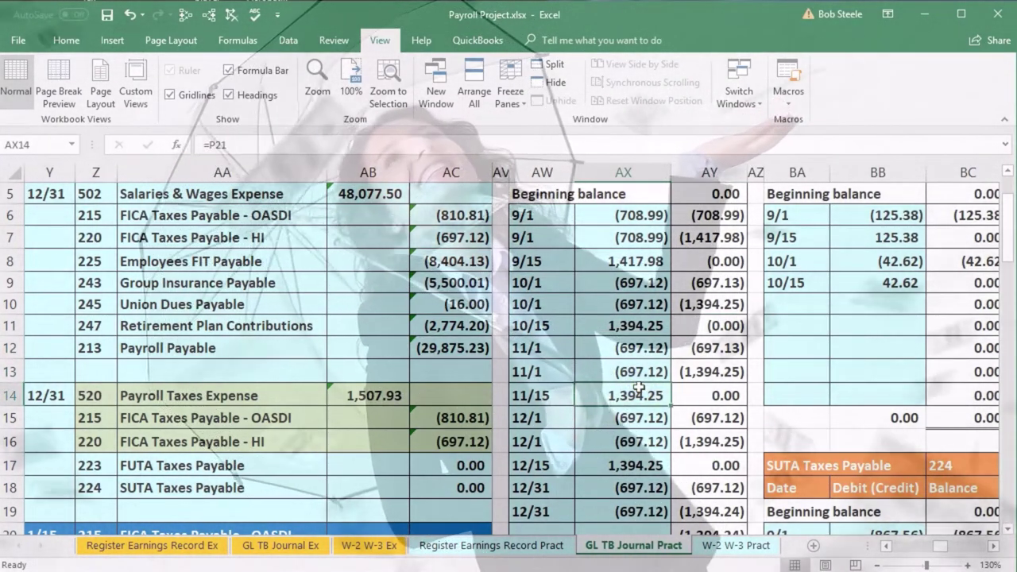
scroll(318, 407, "down", 1)
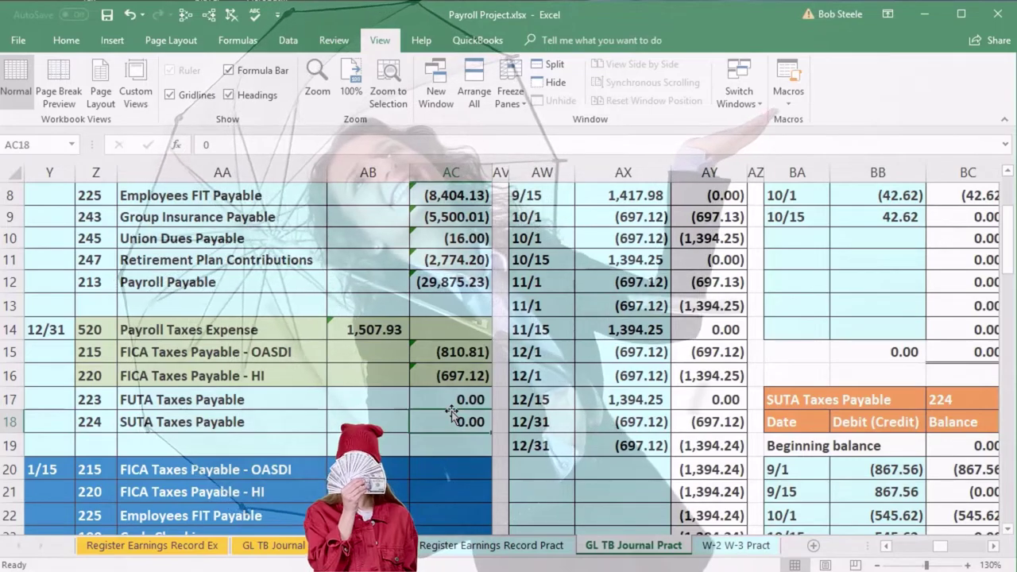
Examine the trial balance's expense accounts and the ending payroll liability balances in AI11:AI17.
key("Right")
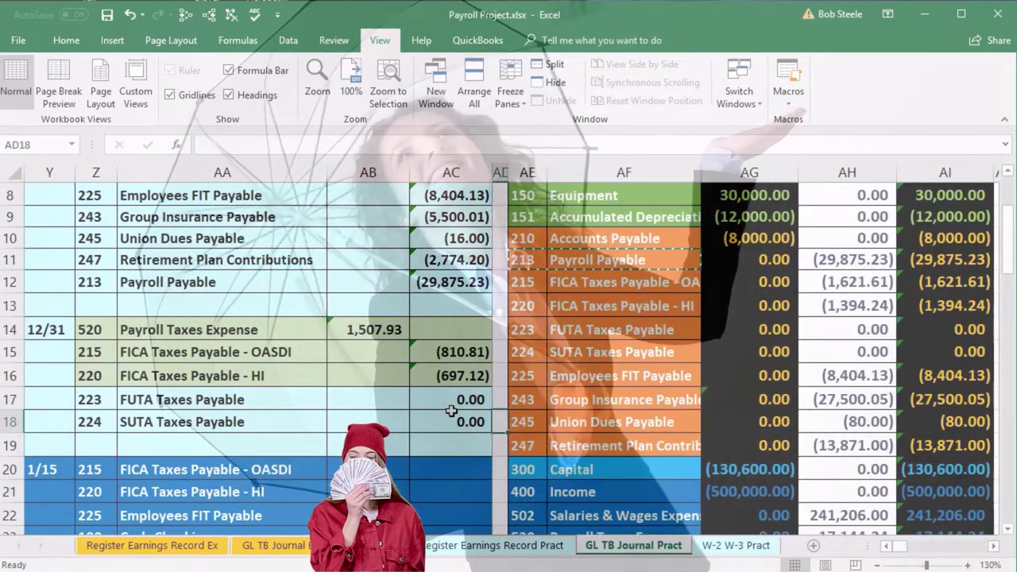
scroll(785, 375, "down", 3)
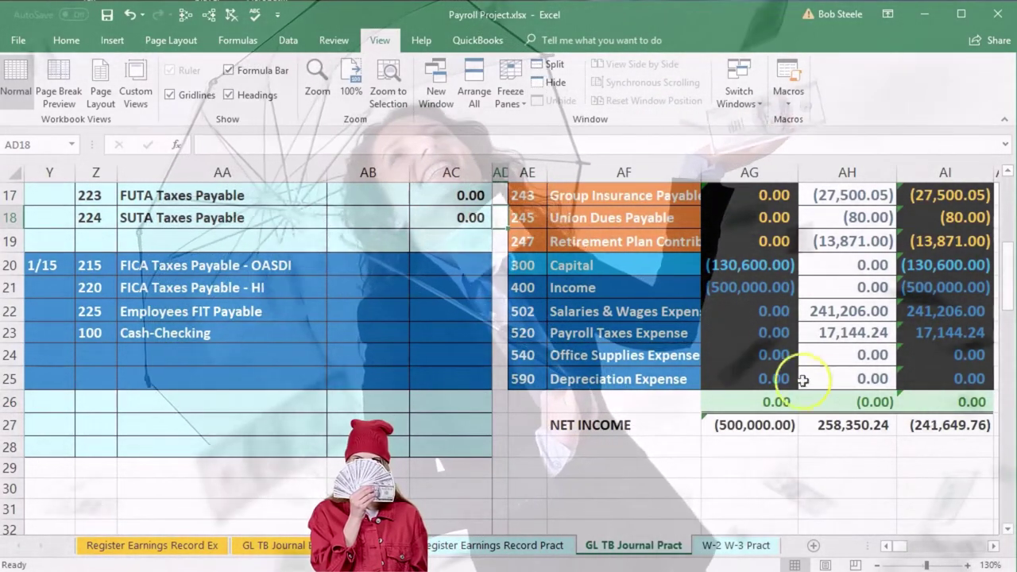
left_click(633, 334)
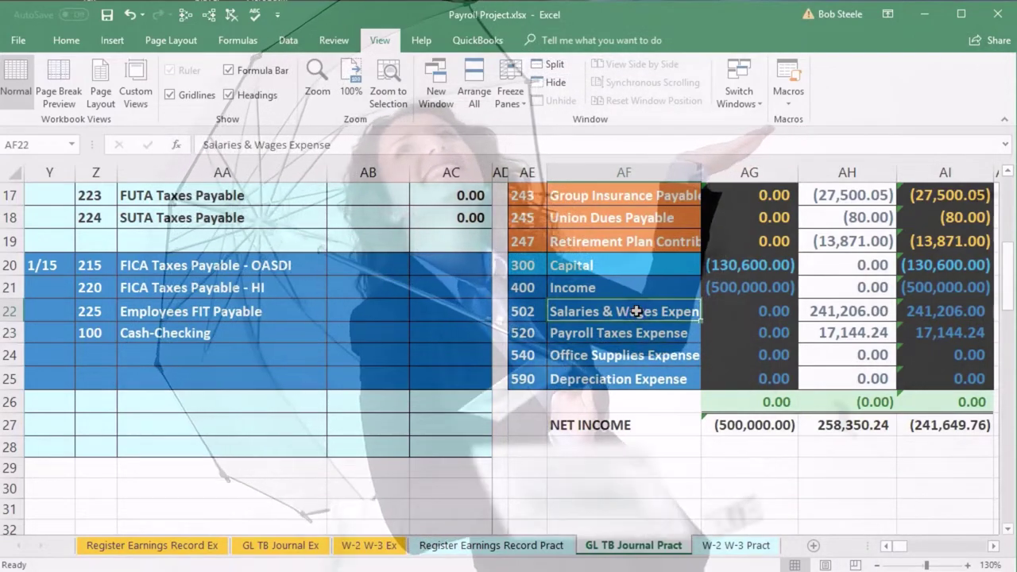
scroll(637, 312, "up", 3)
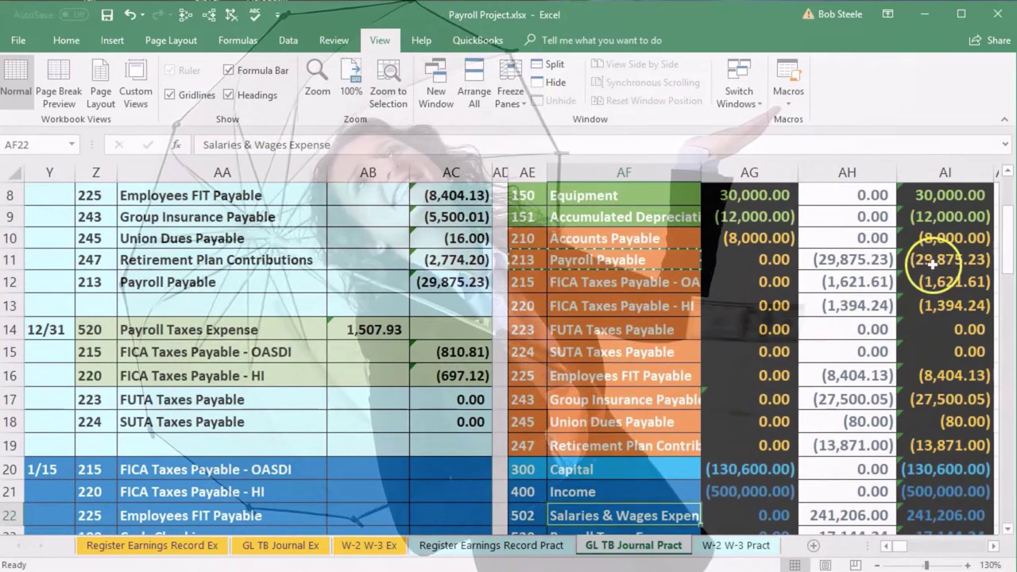
left_click(933, 260)
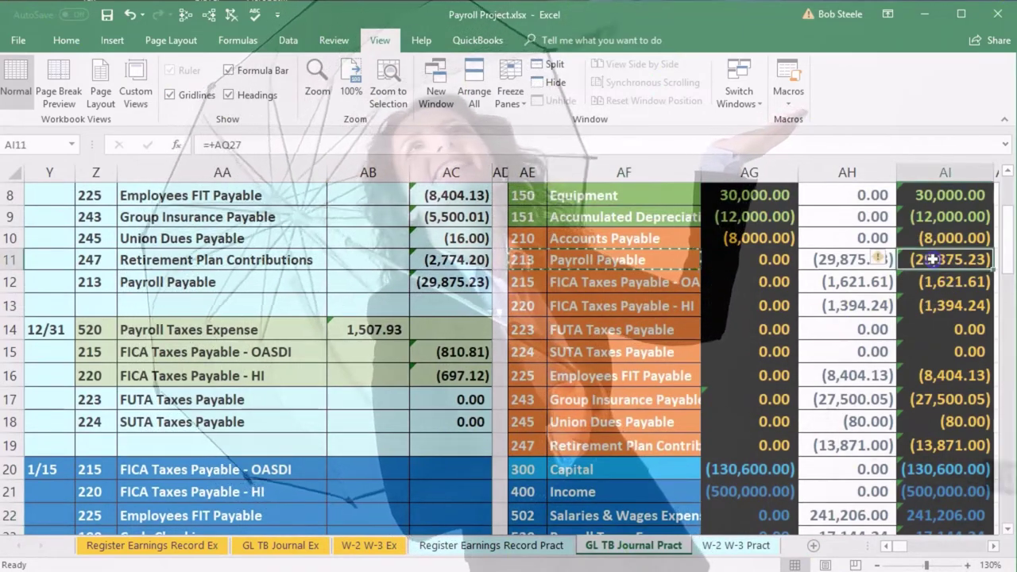
left_click_drag(930, 362, 931, 399)
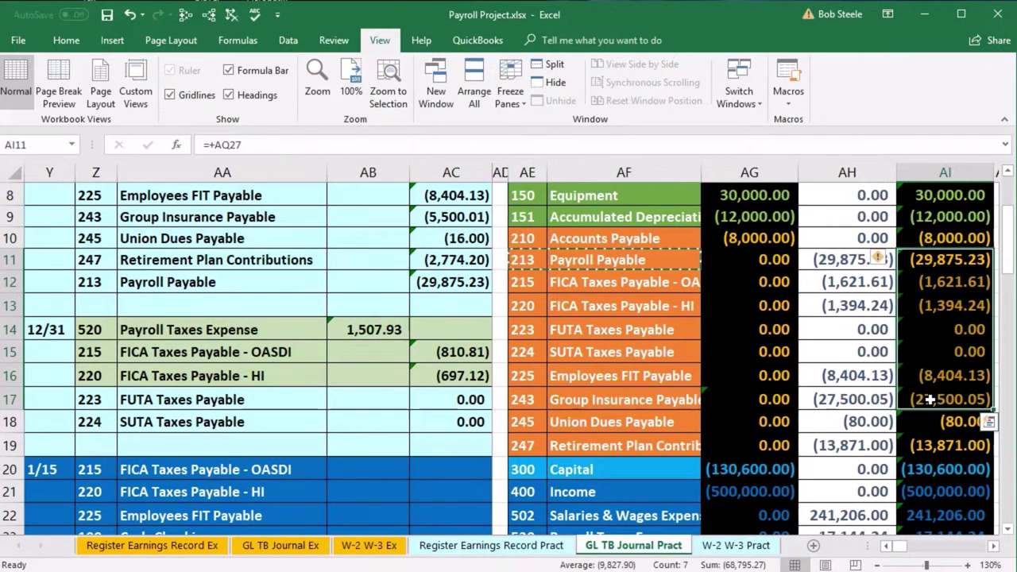
Remove the green highlight from the payroll tax entry in Z14:AC16 by copying the FUTA Taxes Payable row's formatting onto it.
left_click(213, 415)
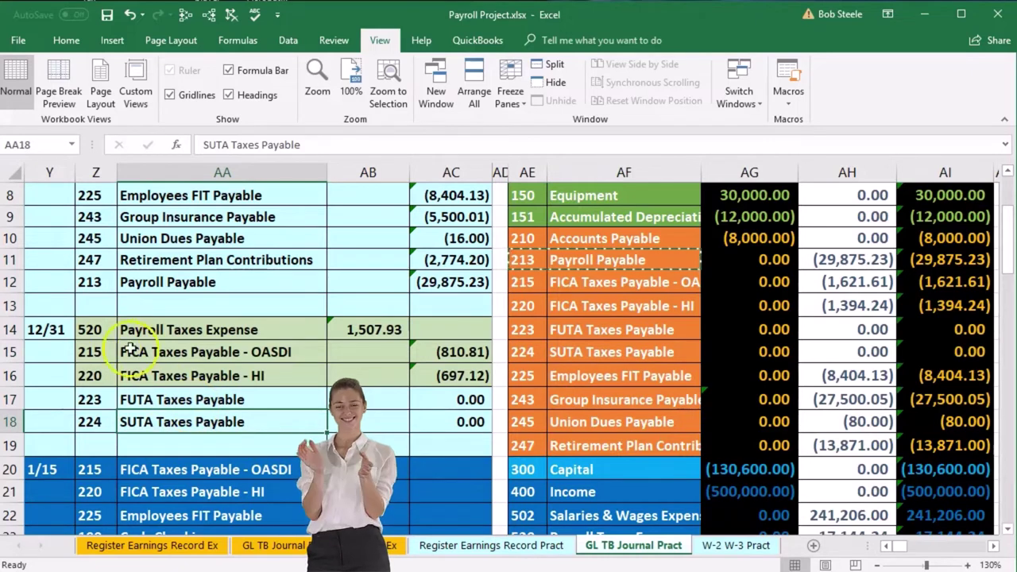
left_click_drag(94, 329, 327, 347)
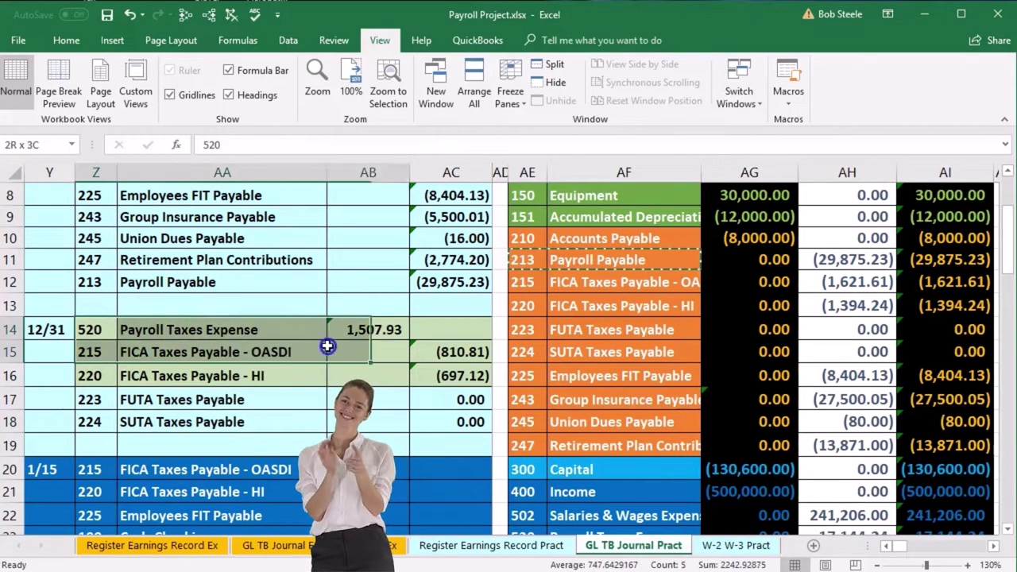
left_click_drag(399, 340, 441, 366)
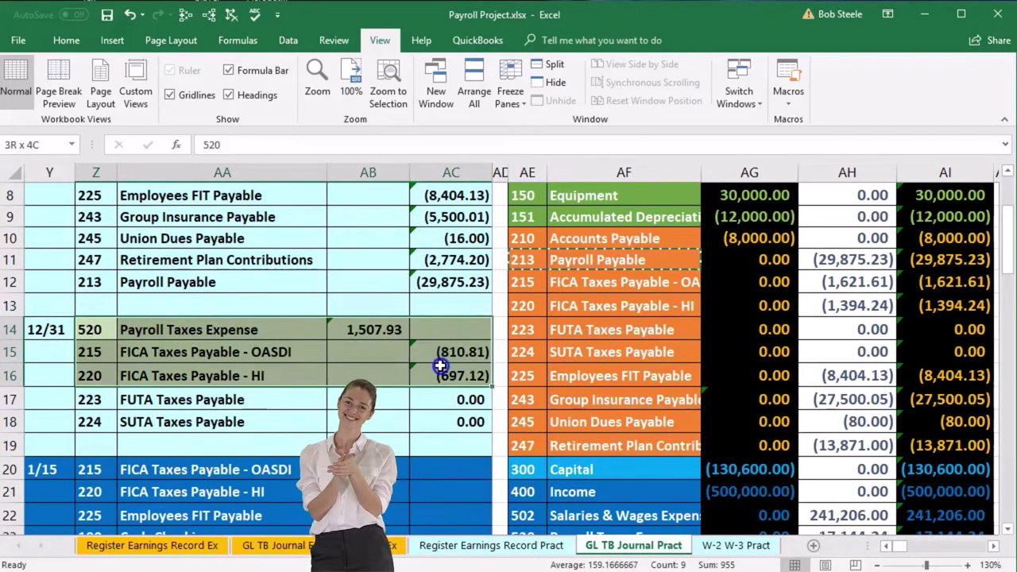
left_click(285, 399)
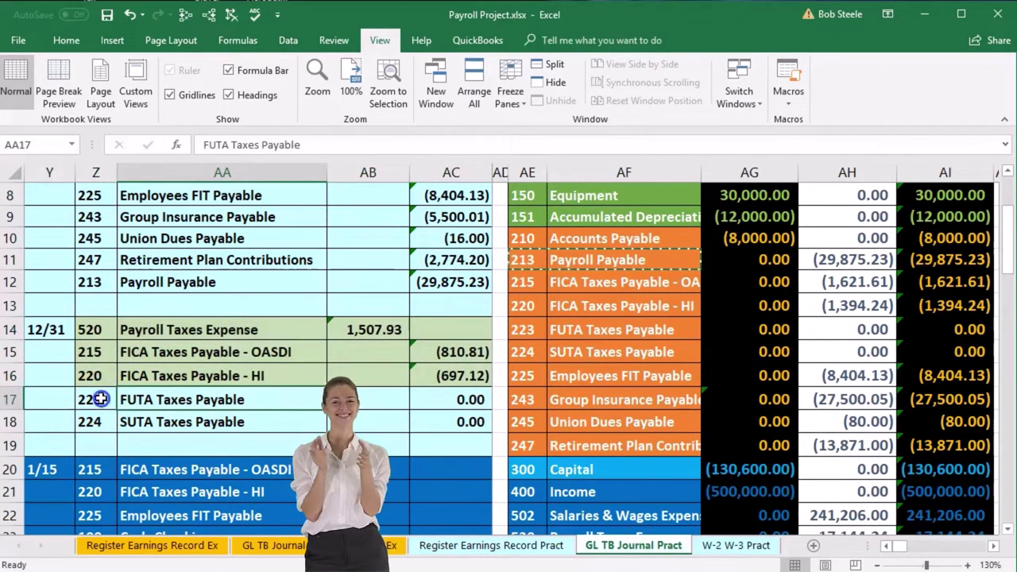
left_click_drag(101, 399, 240, 400)
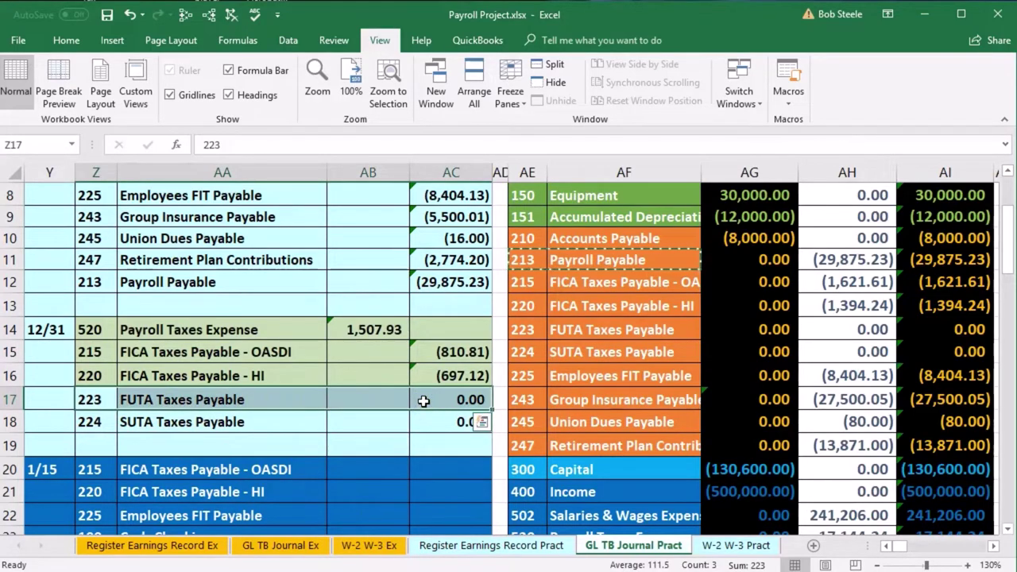
left_click(67, 41)
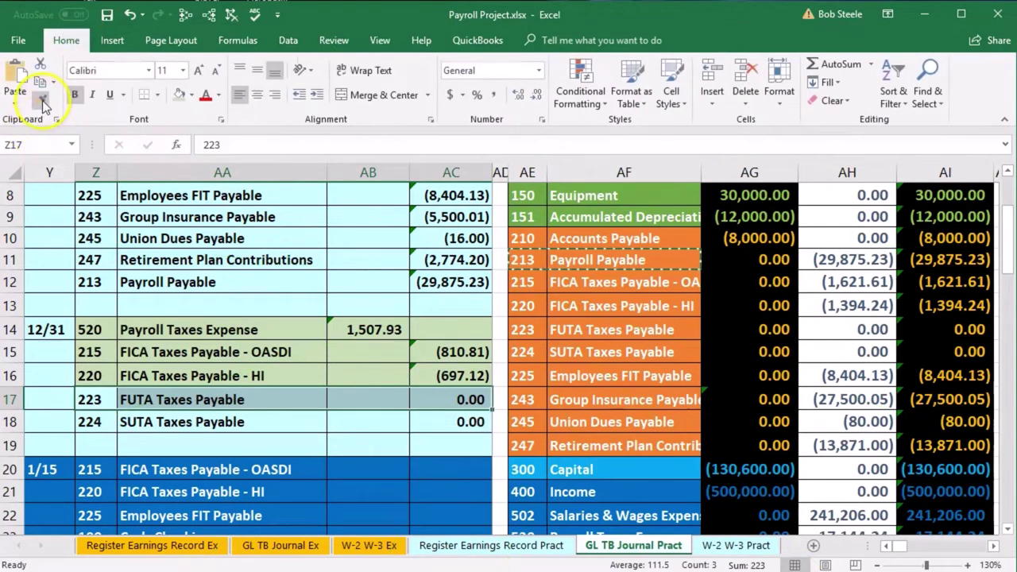
mouse_move(96, 329)
left_mouse_down()
mouse_move(198, 329)
mouse_move(436, 364)
left_mouse_up()
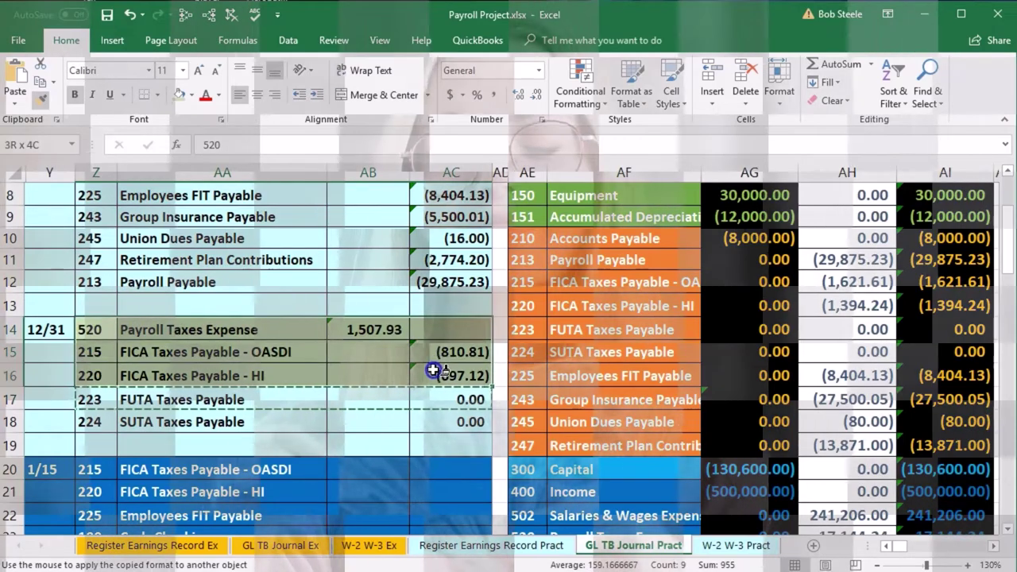
left_click_drag(434, 369, 436, 372)
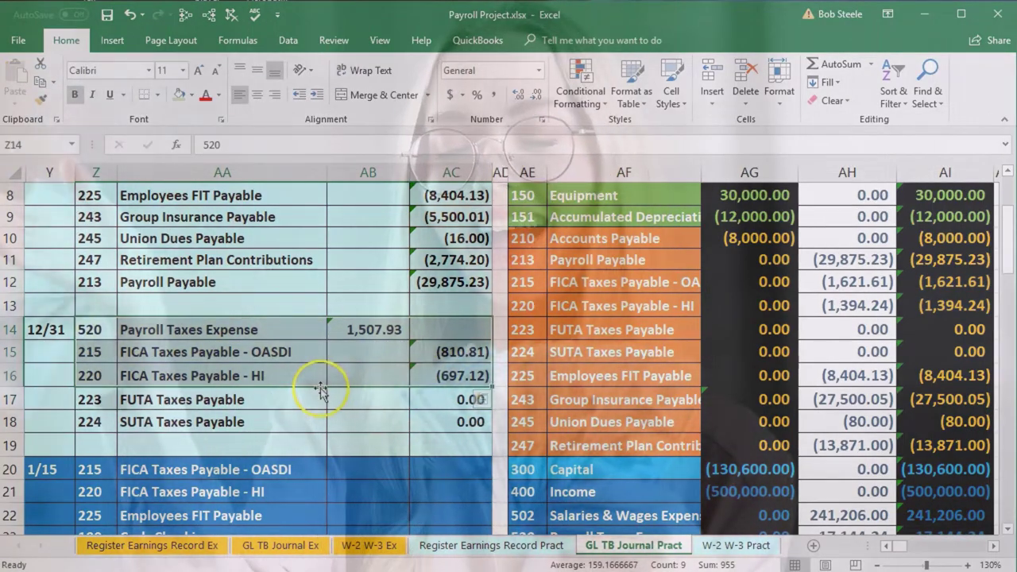
Examine the trial balance's ending balances, including FICA Taxes Payable - OASDI in AI12, against the 1/15 payment entry's accounts.
scroll(323, 390, "down", 1)
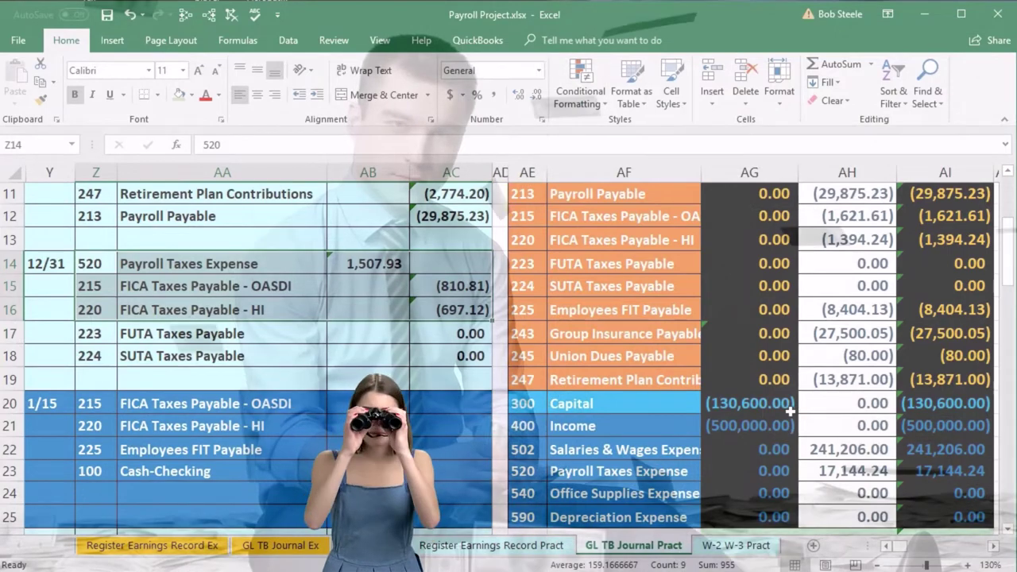
scroll(790, 411, "up", 2)
scroll(790, 410, "up", 2)
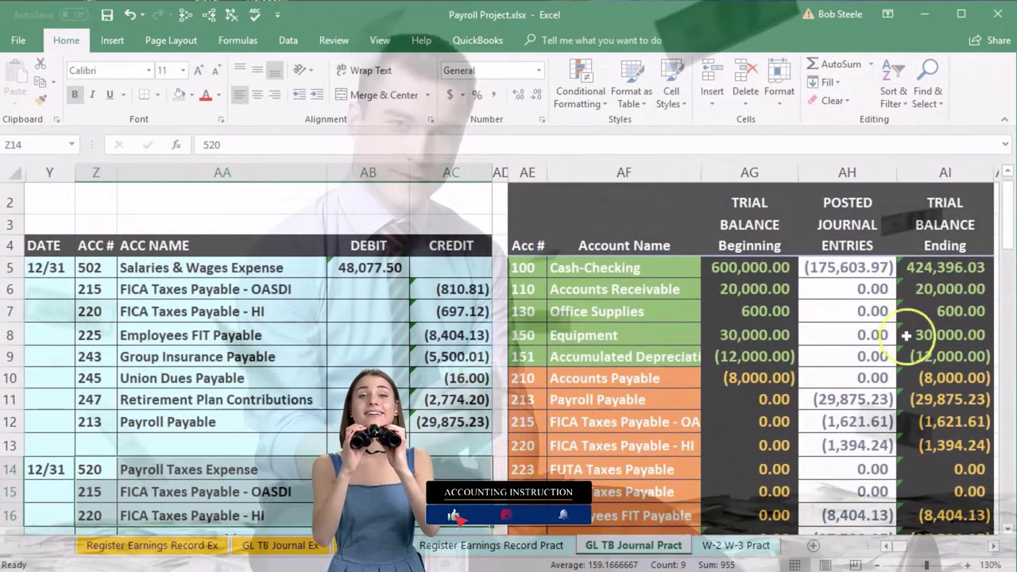
scroll(903, 340, "down", 4)
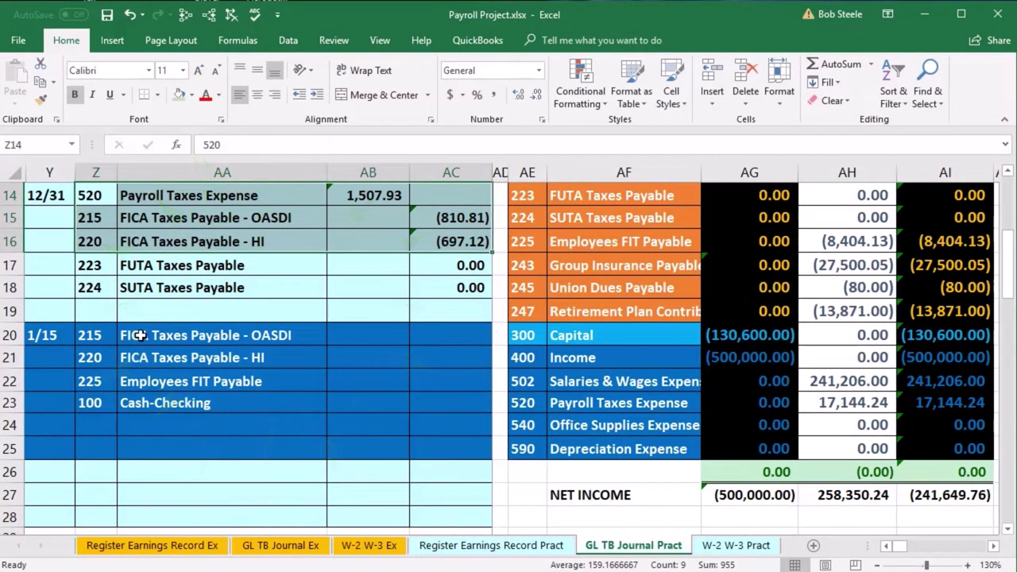
scroll(785, 370, "up", 1)
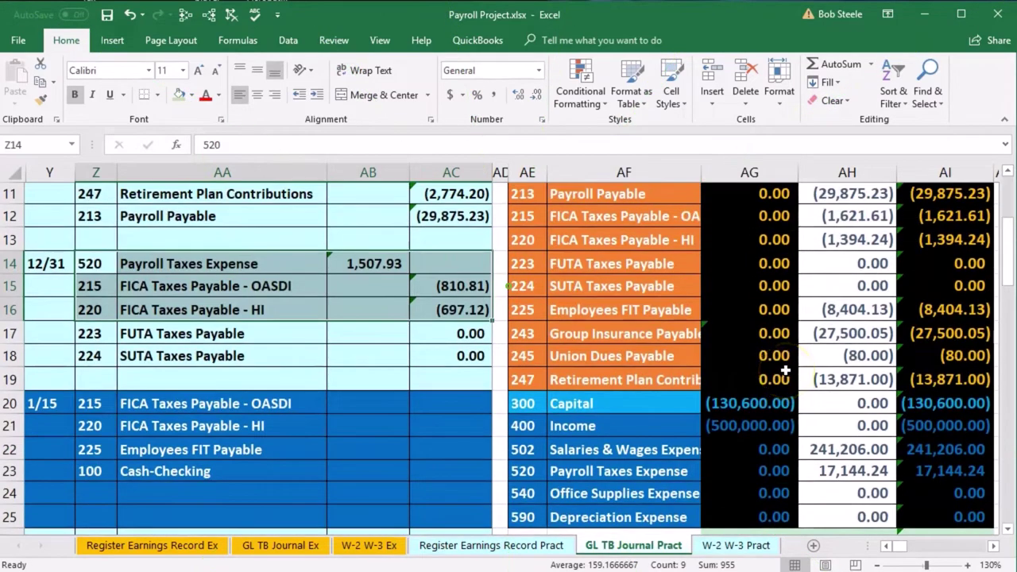
scroll(785, 371, "up", 1)
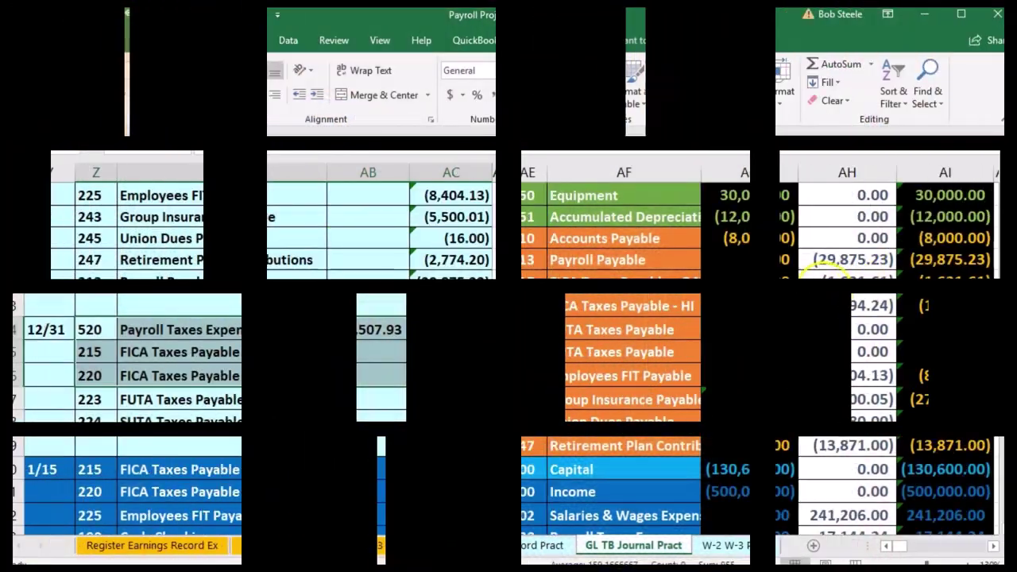
left_click(924, 284)
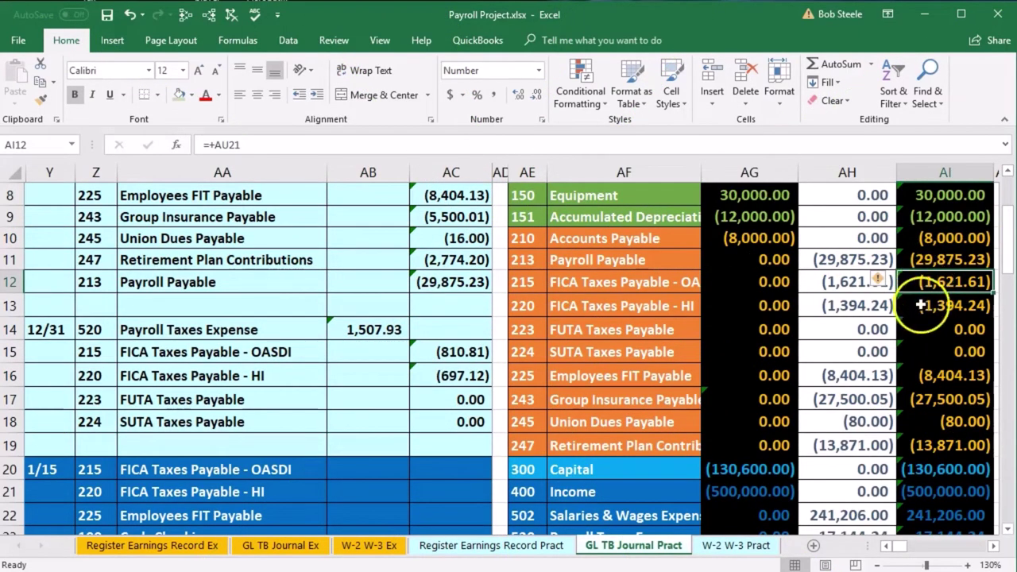
Enter the 1/15 debits in AB20:AB22: 1,621.61 for OASDI, 1,394.24 for HI and 8,404.13 for Employees FIT Payable.
left_click(369, 474)
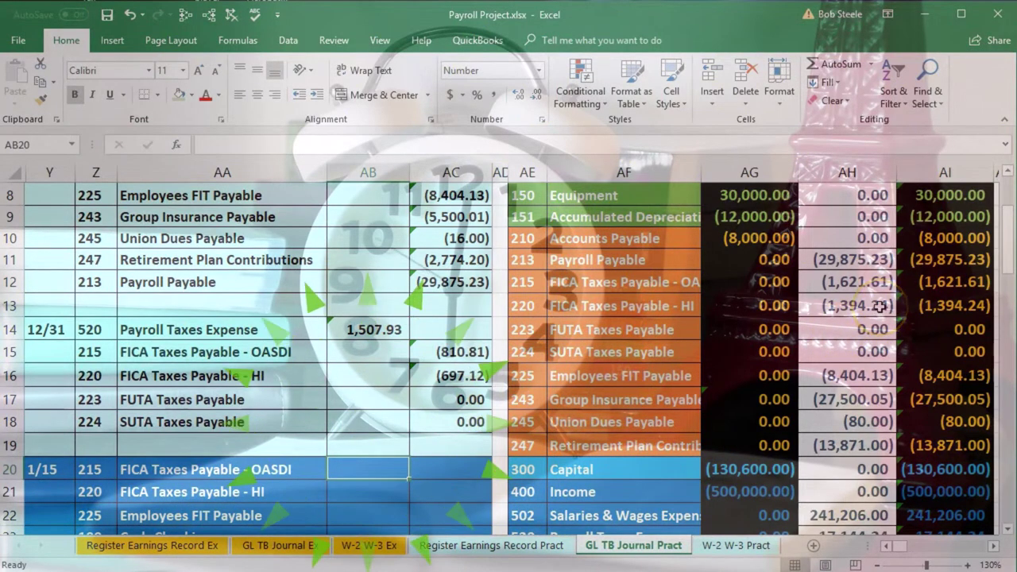
type("1621.61")
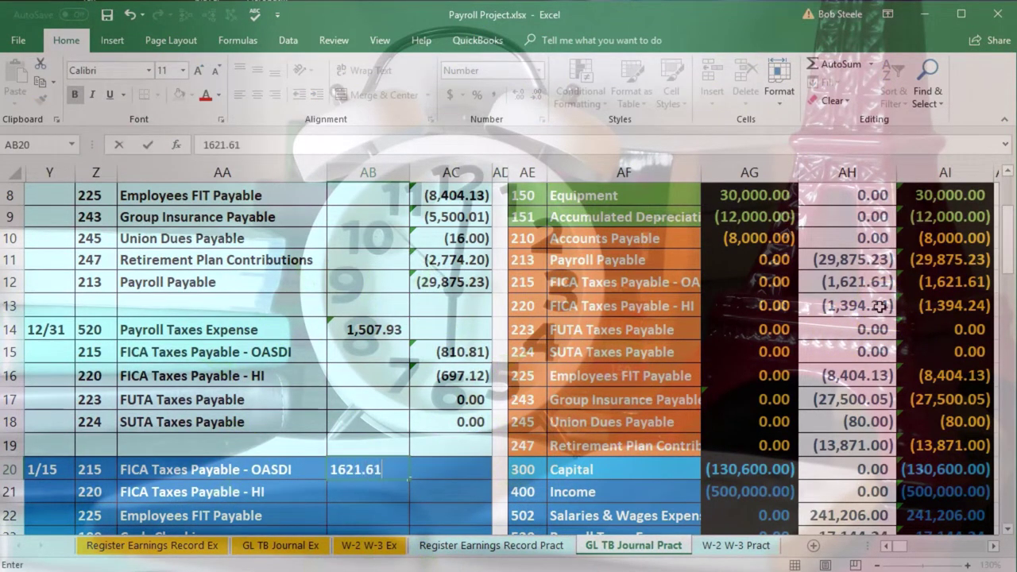
key("Return")
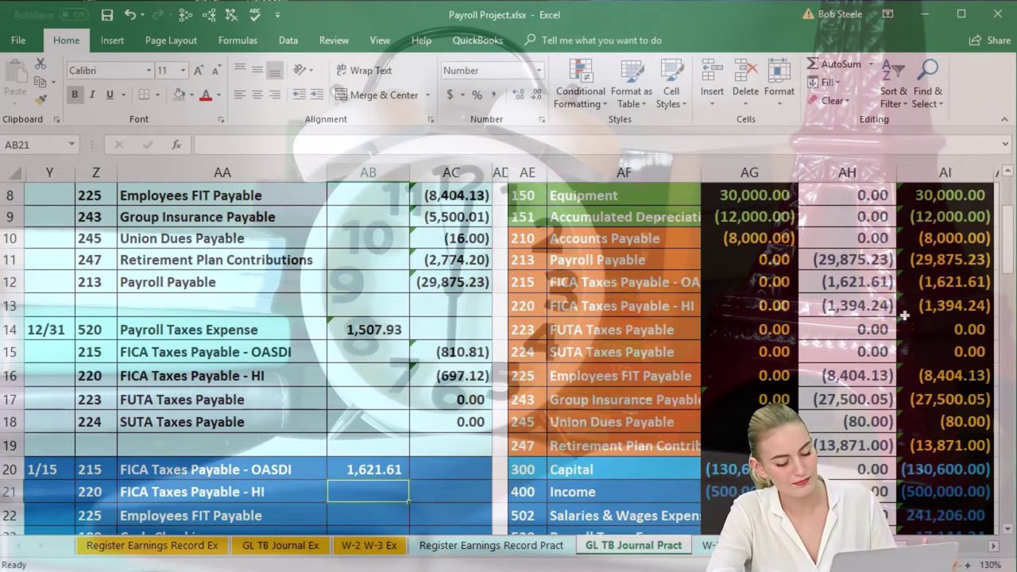
type("1,3")
type("94.24")
key("Return")
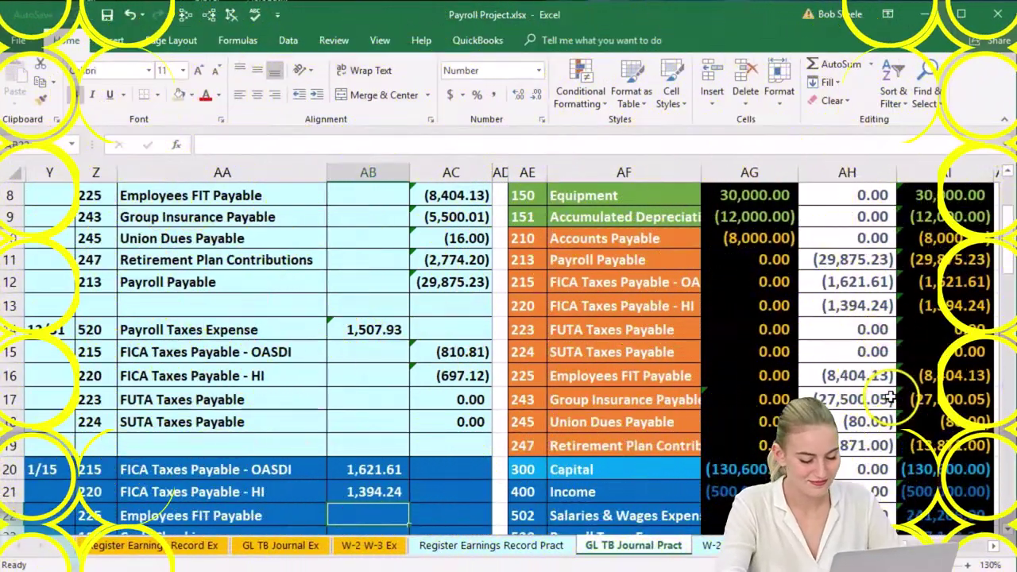
type("8")
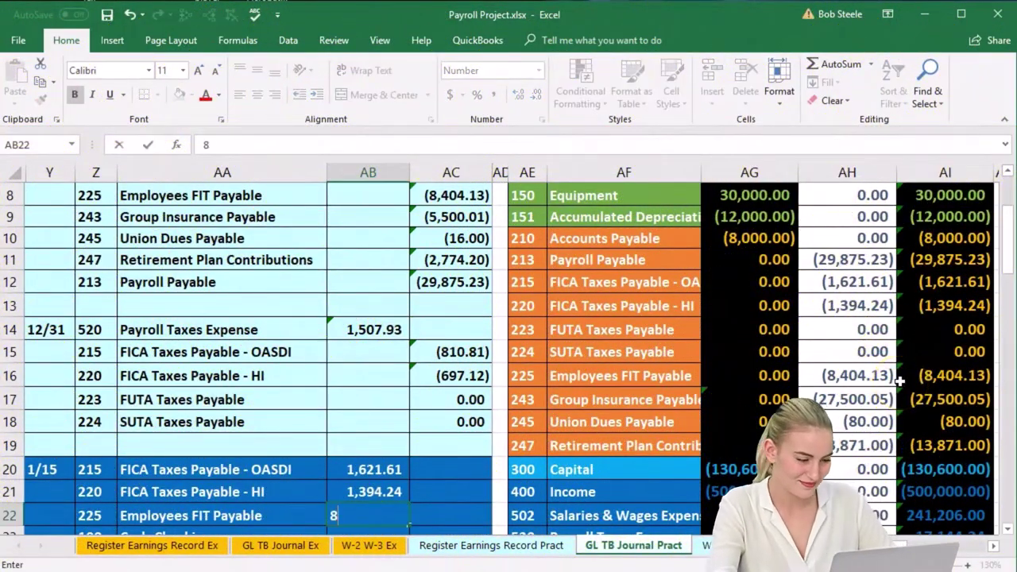
type(",404.13")
key("Return")
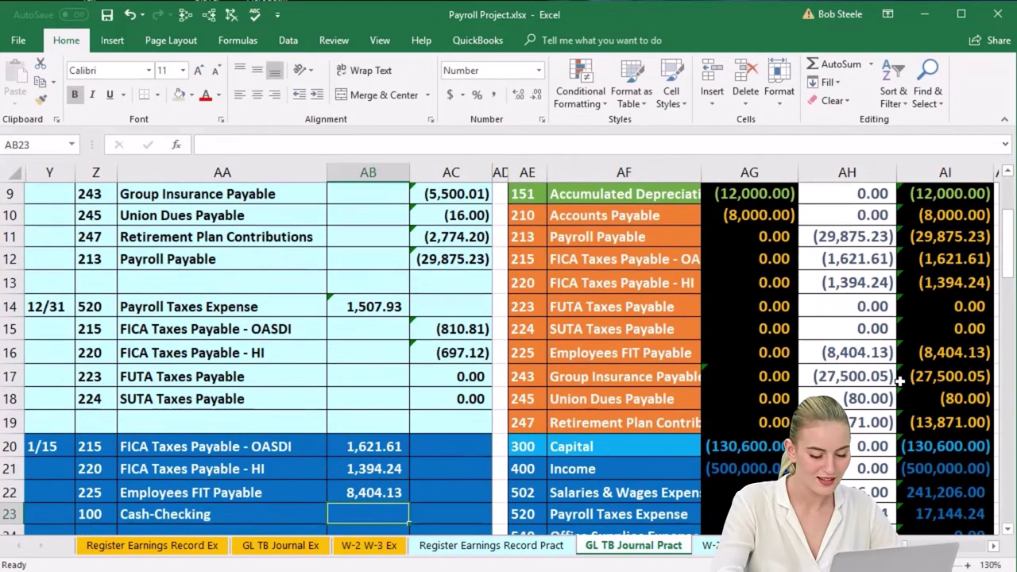
Credit Cash-Checking in AC23 with the negative SUM of AB20:AC22, and select the 1/15 payment entry in Z20:AC23.
key("Right")
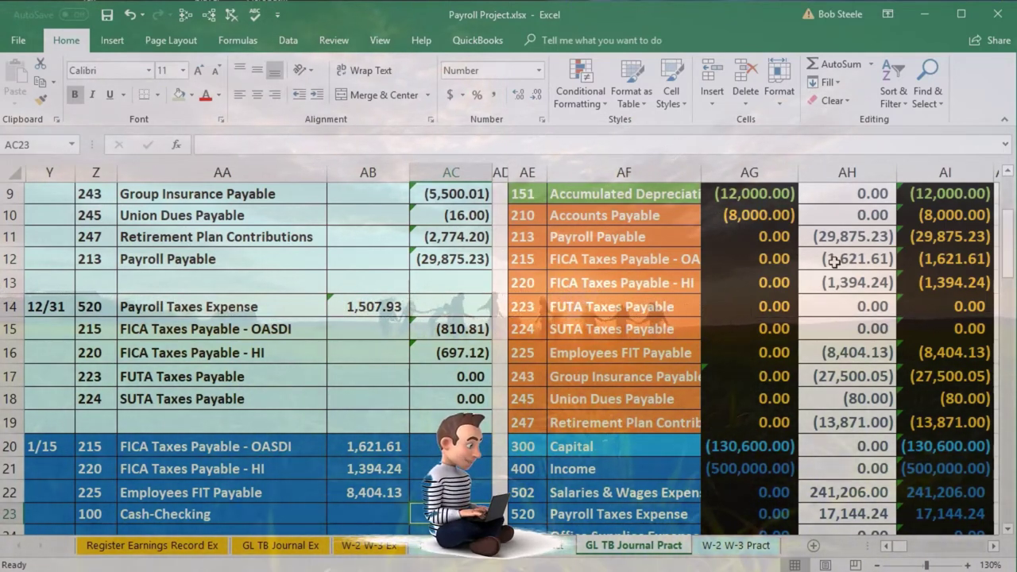
type("-sum")
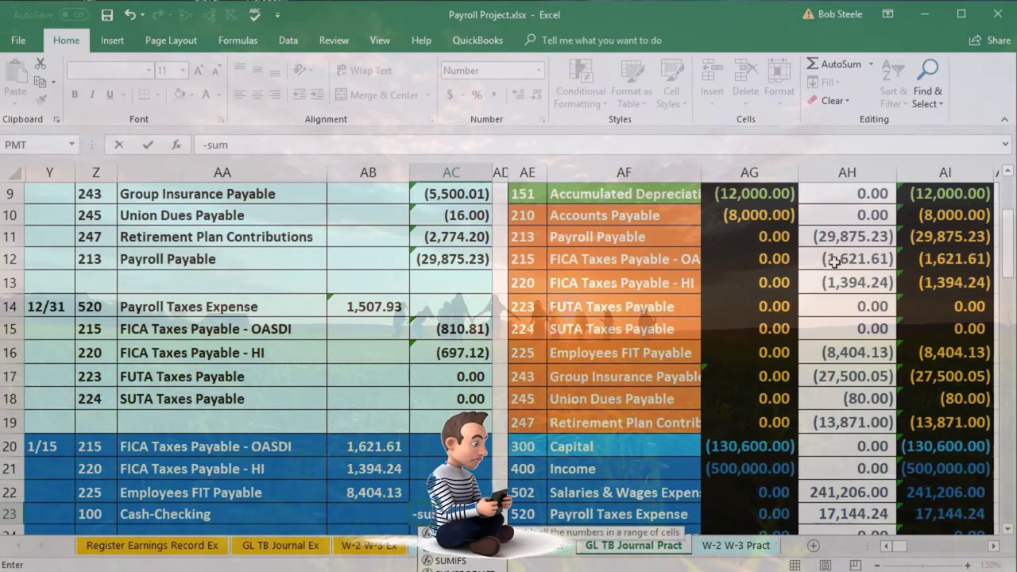
type("(AB21:AC22")
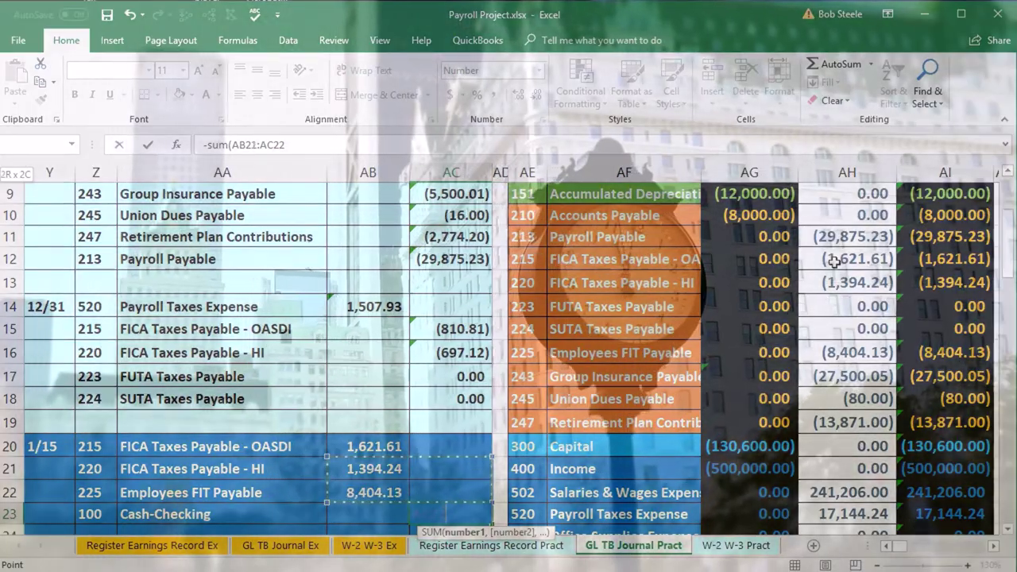
key("shift+Up")
key("shift+Up")
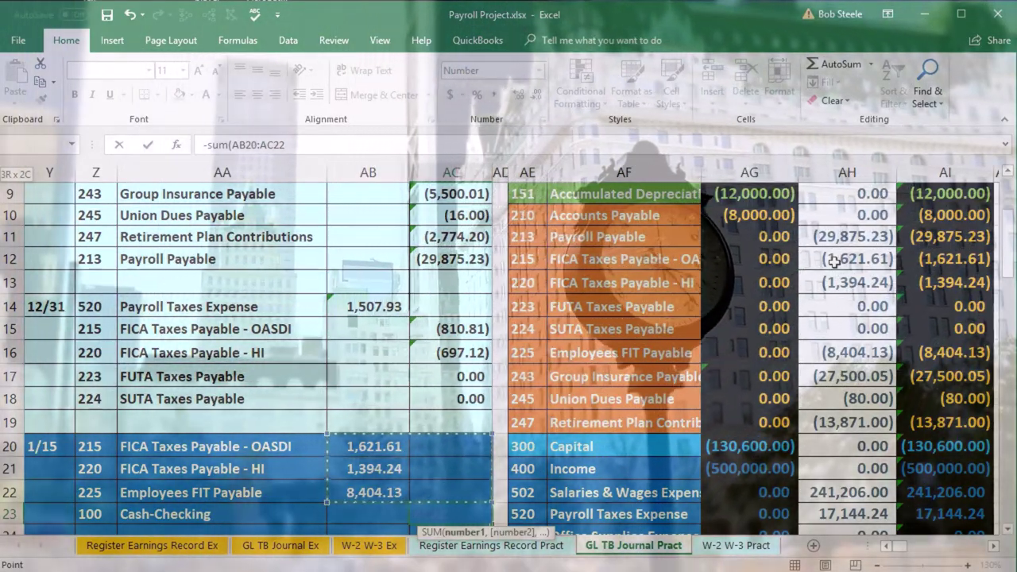
key("Return")
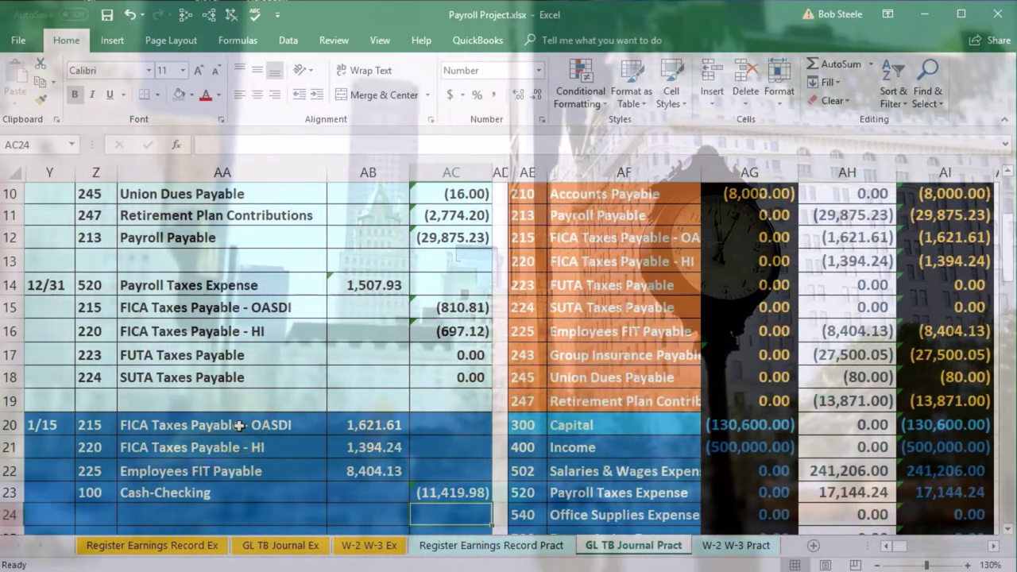
left_click(813, 383)
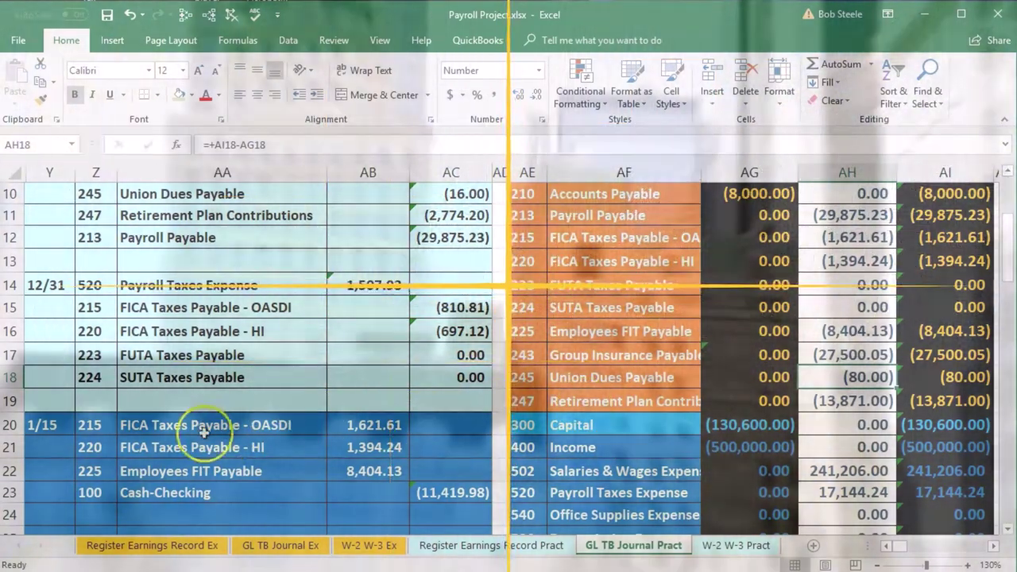
left_click_drag(95, 429, 272, 437)
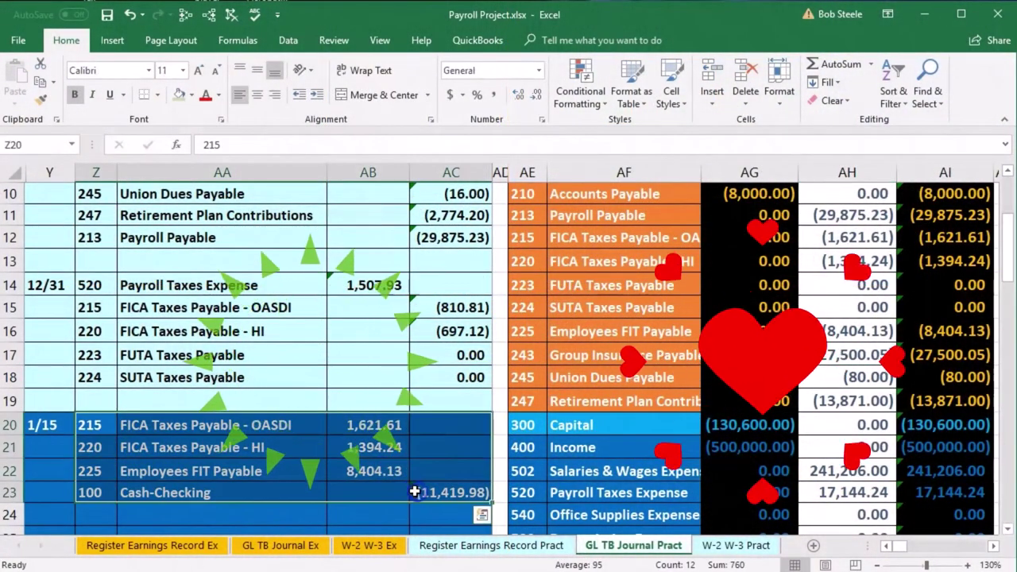